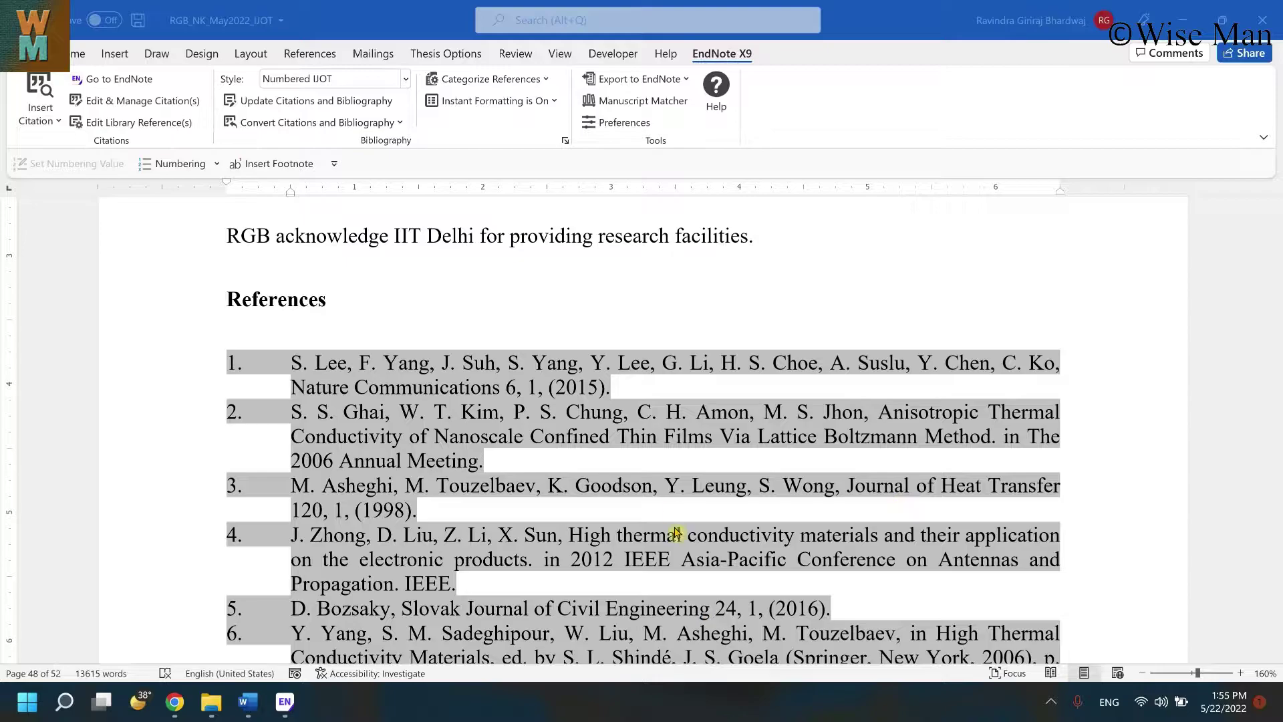
Examine how journal names are written in the document's reference list and in the EndNote library's Journal column
{"action": "scroll", "coordinate": [571, 299], "scroll_direction": "down", "scroll_amount": 2}
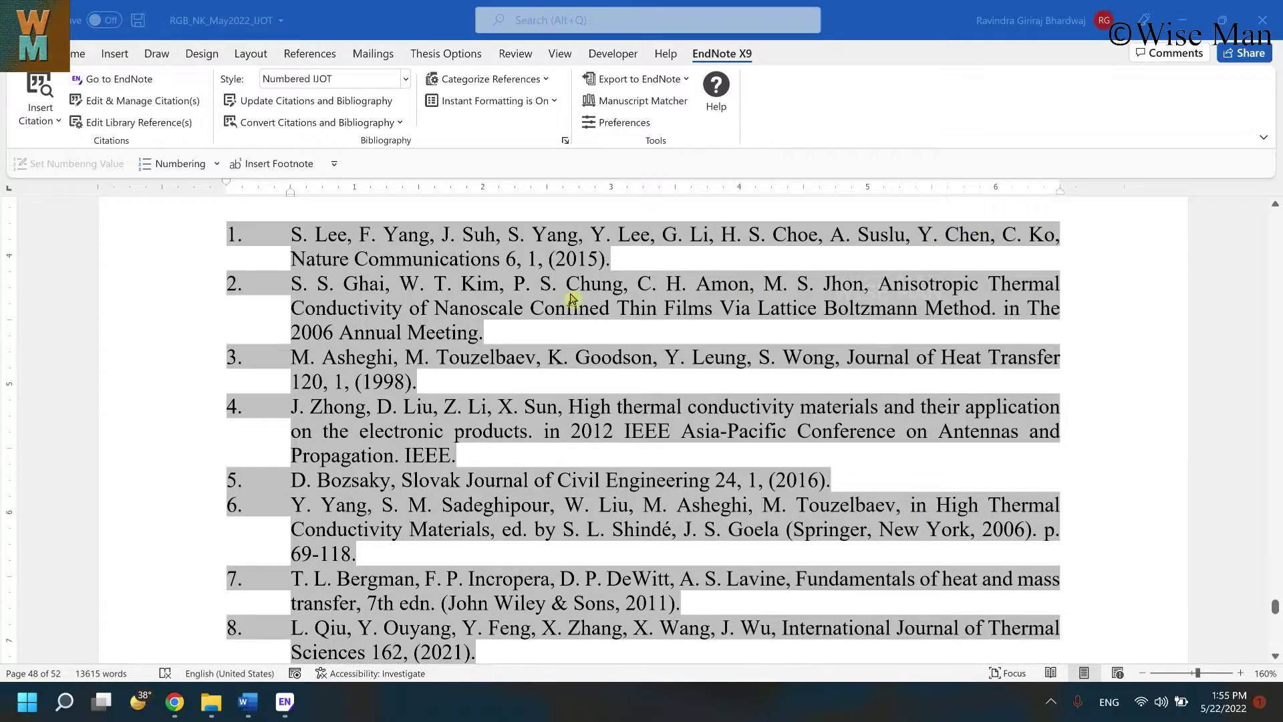
{"action": "left_click_drag", "start_coordinate": [342, 258], "coordinate": [500, 260]}
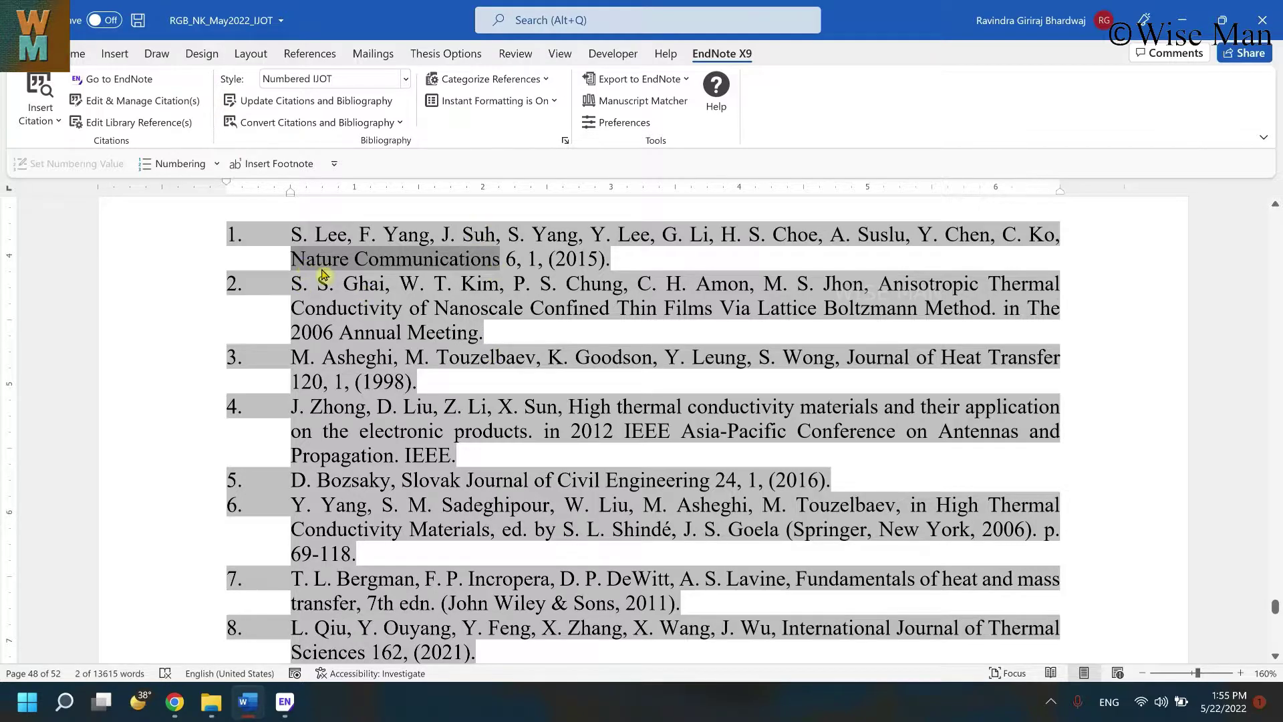
{"action": "left_click", "coordinate": [351, 261]}
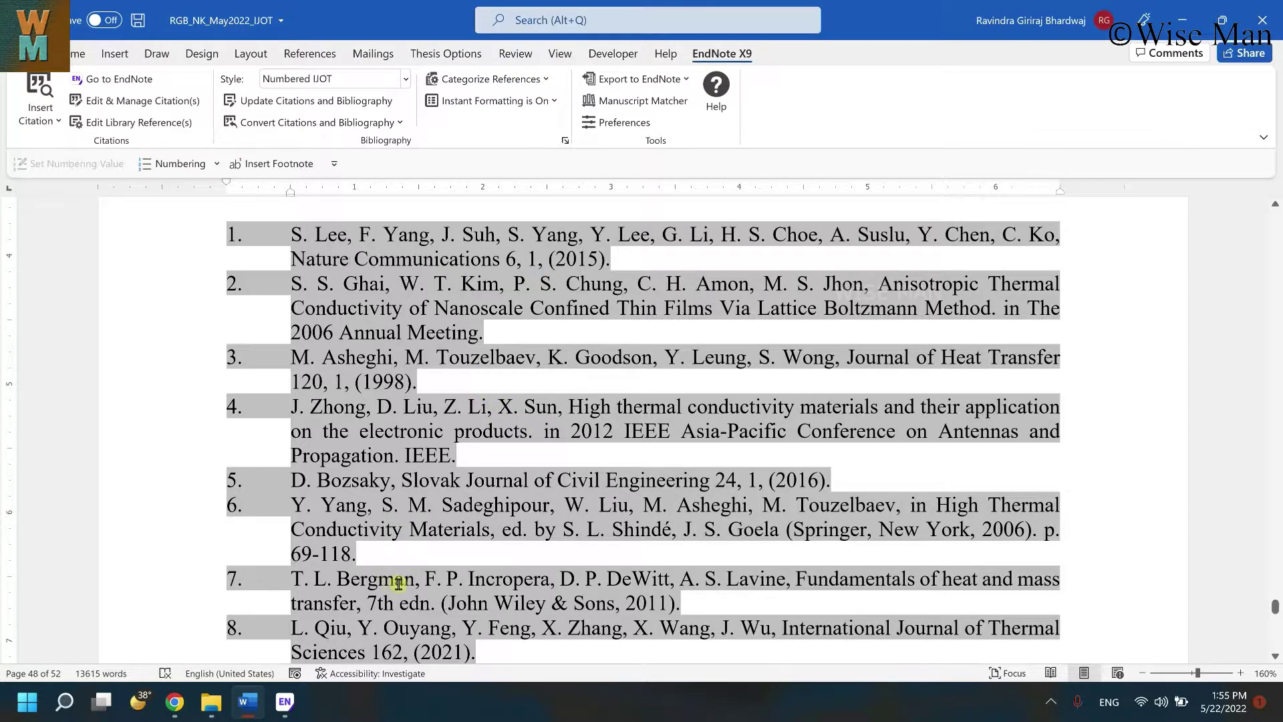
{"action": "left_click", "coordinate": [291, 713]}
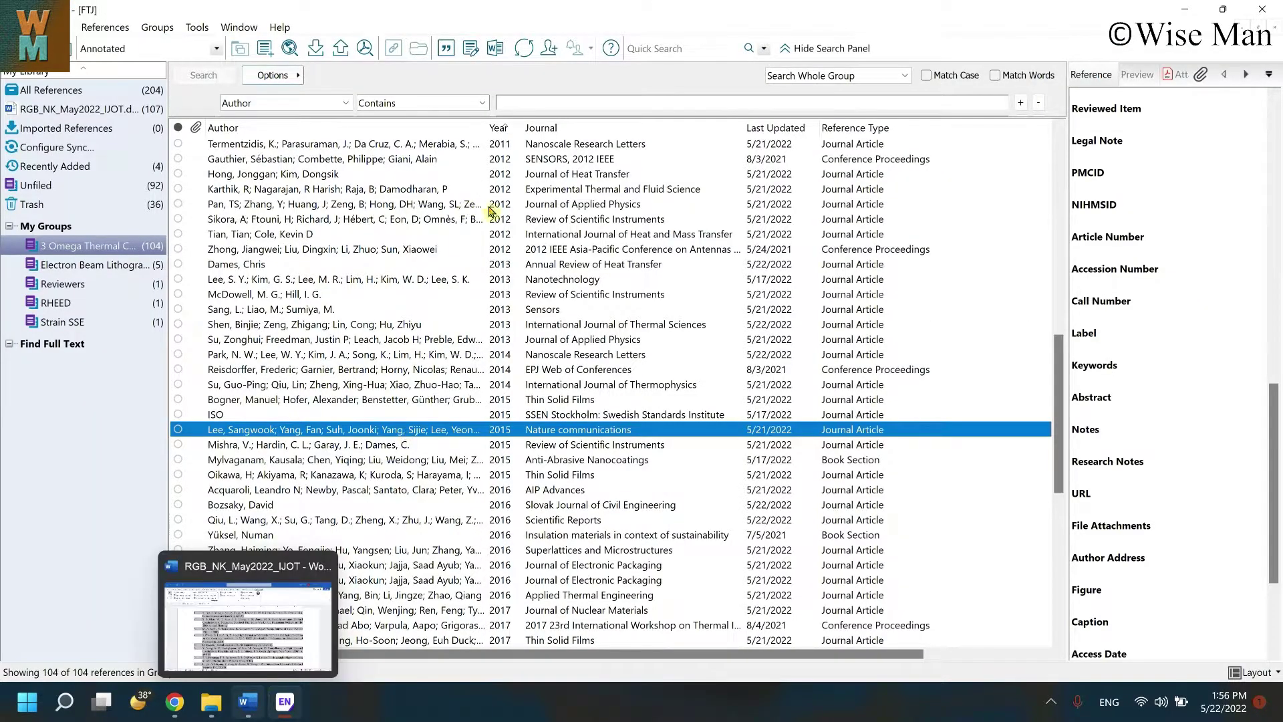
{"action": "scroll", "coordinate": [674, 234], "scroll_direction": "up", "scroll_amount": 15}
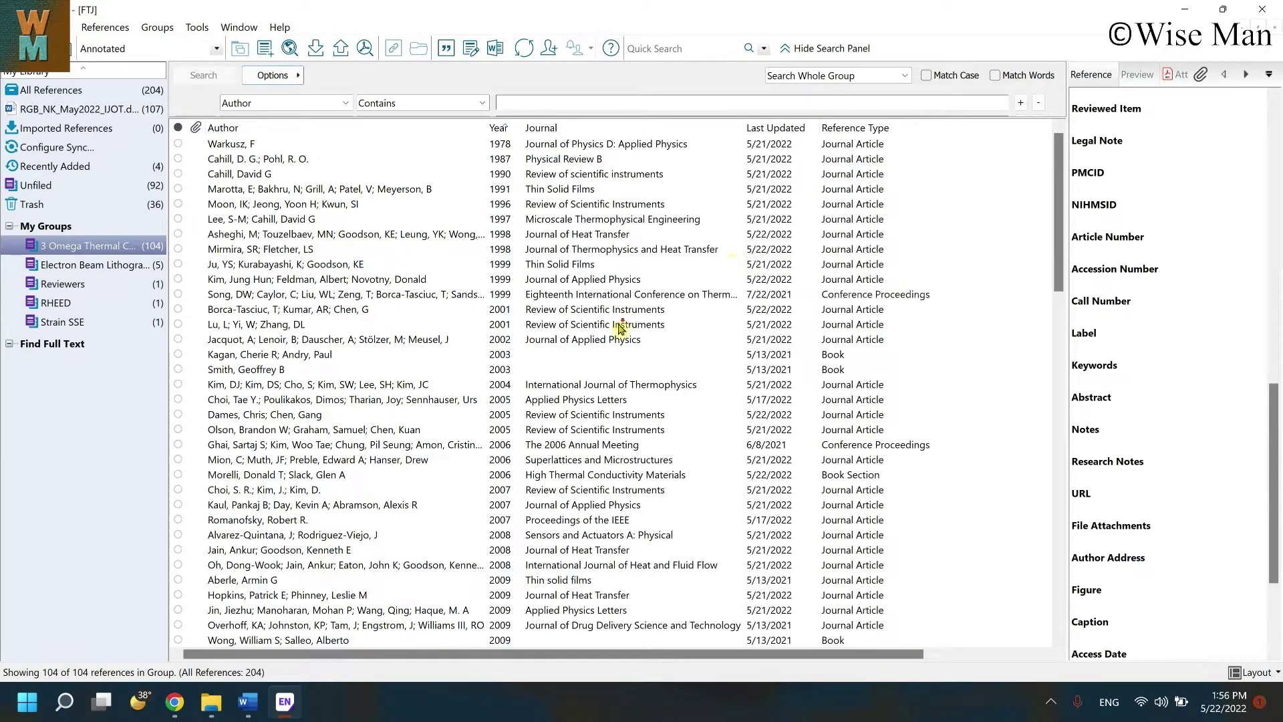
{"action": "scroll", "coordinate": [622, 322], "scroll_direction": "down", "scroll_amount": 20}
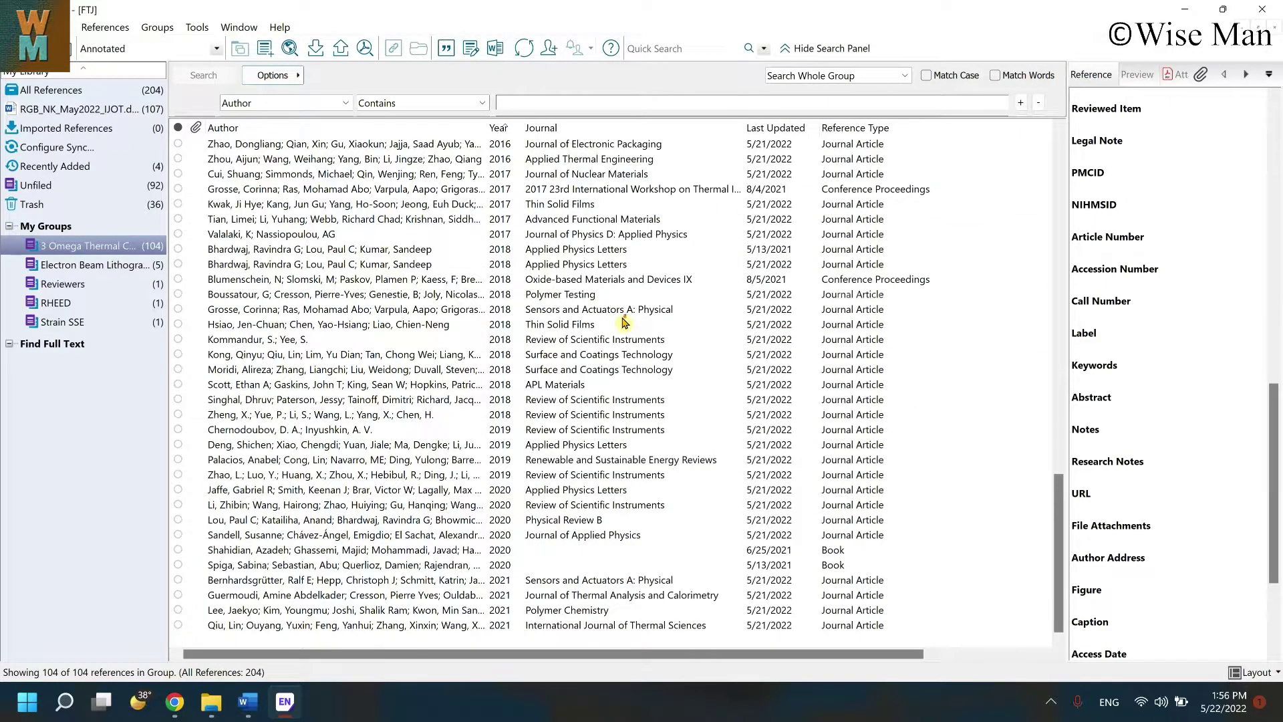
{"action": "scroll", "coordinate": [624, 323], "scroll_direction": "up", "scroll_amount": 12}
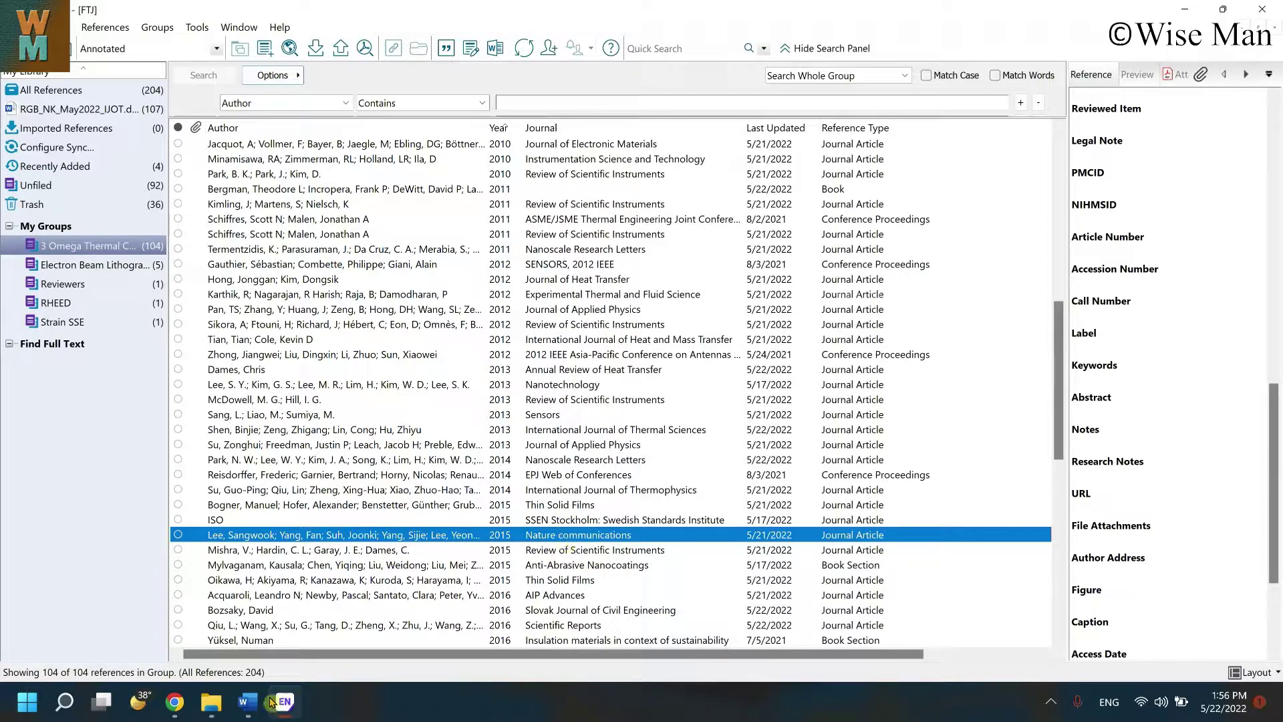
{"action": "left_click", "coordinate": [247, 702]}
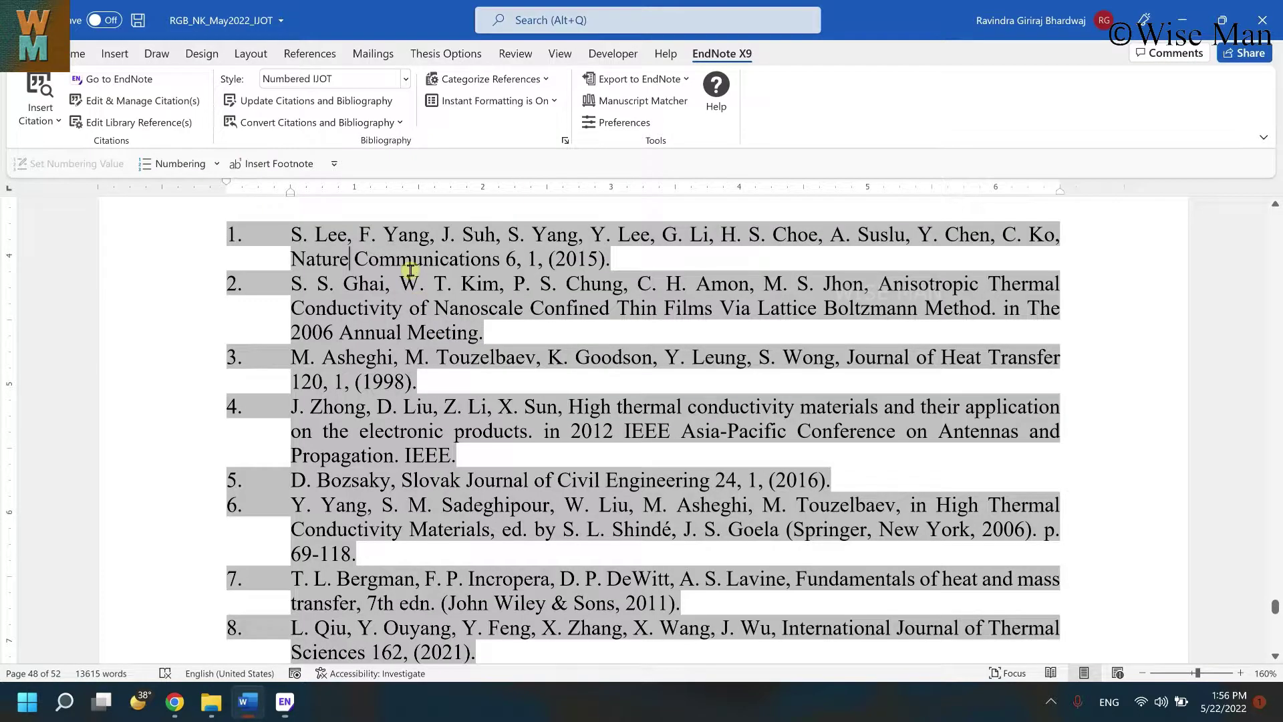
{"action": "left_click", "coordinate": [295, 704]}
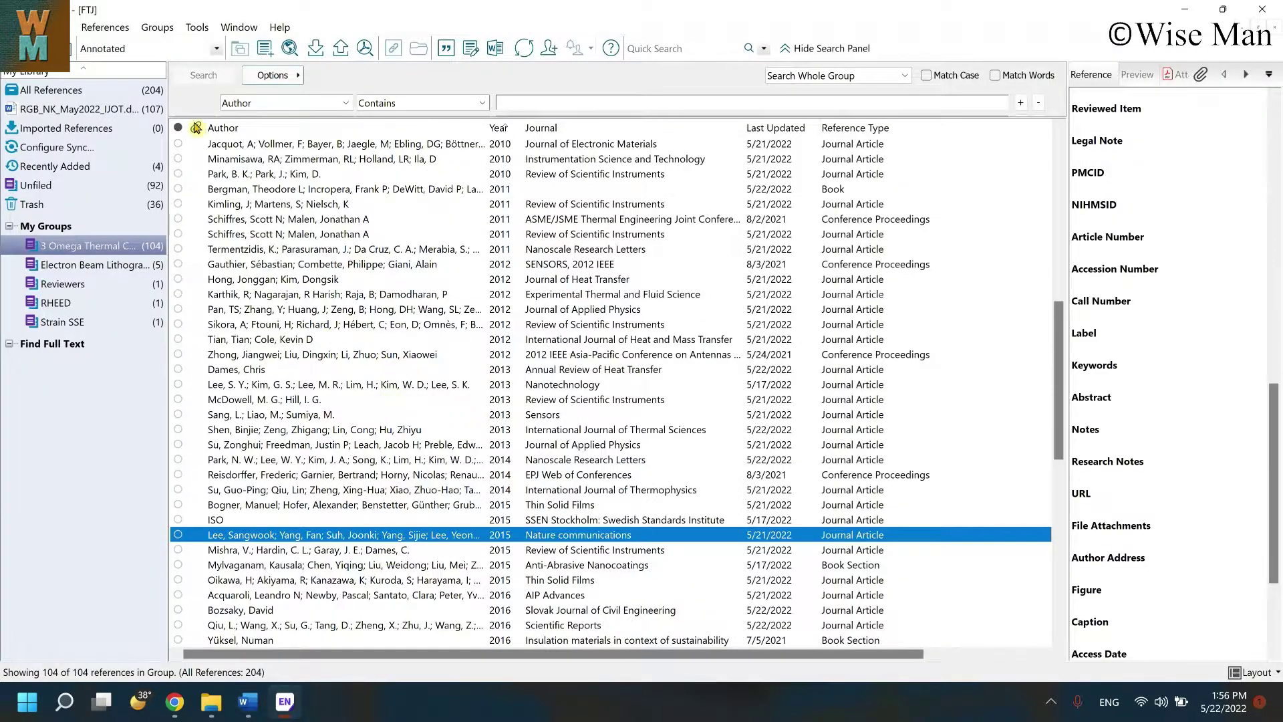
Switch to Word and check which EndNote output style the document uses
{"action": "left_click", "coordinate": [69, 28]}
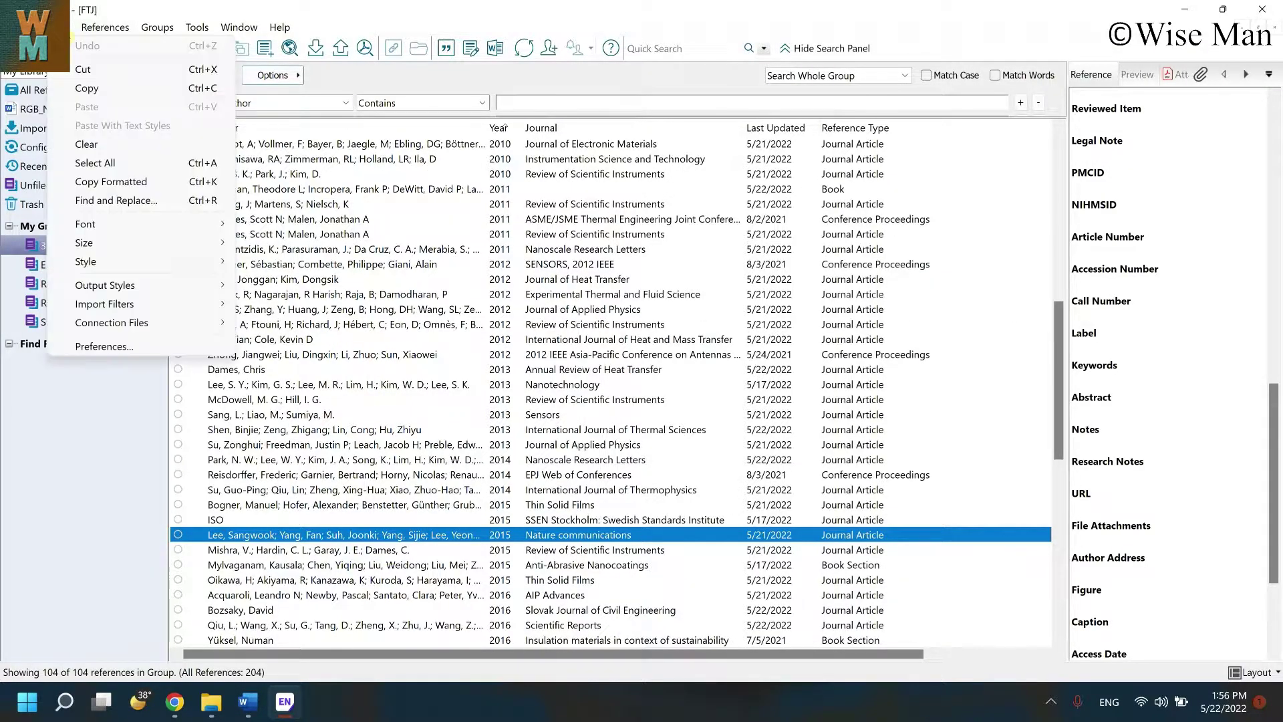
{"action": "left_click", "coordinate": [247, 701]}
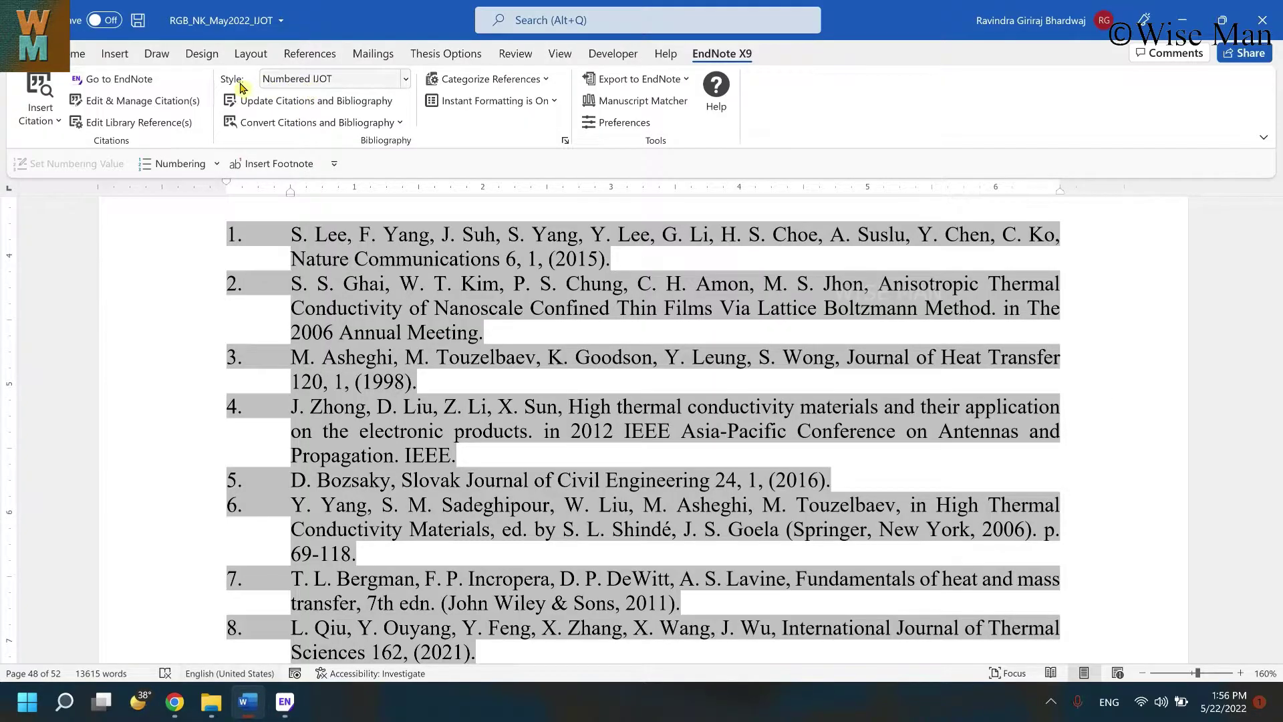
{"action": "left_click", "coordinate": [366, 82]}
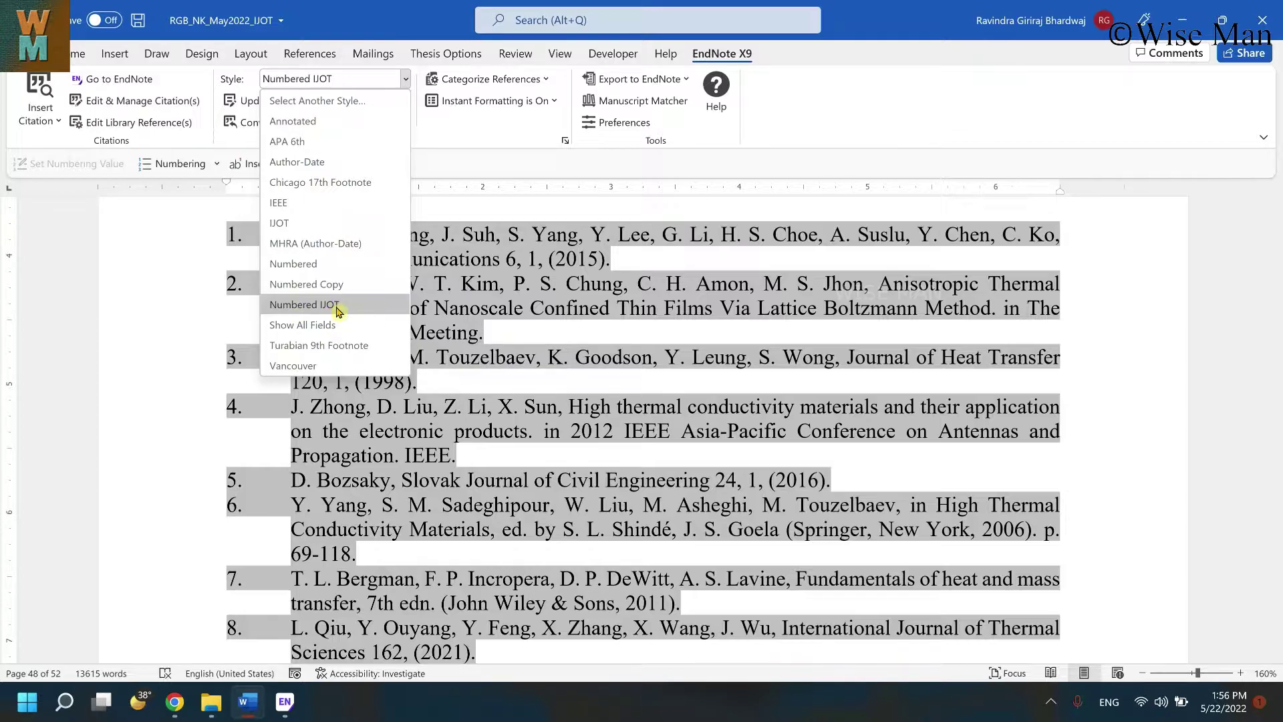
In EndNote, set the journal name format of the Numbered IJOT output style to Abbreviation 1 and close the style editor
{"action": "left_click", "coordinate": [284, 701]}
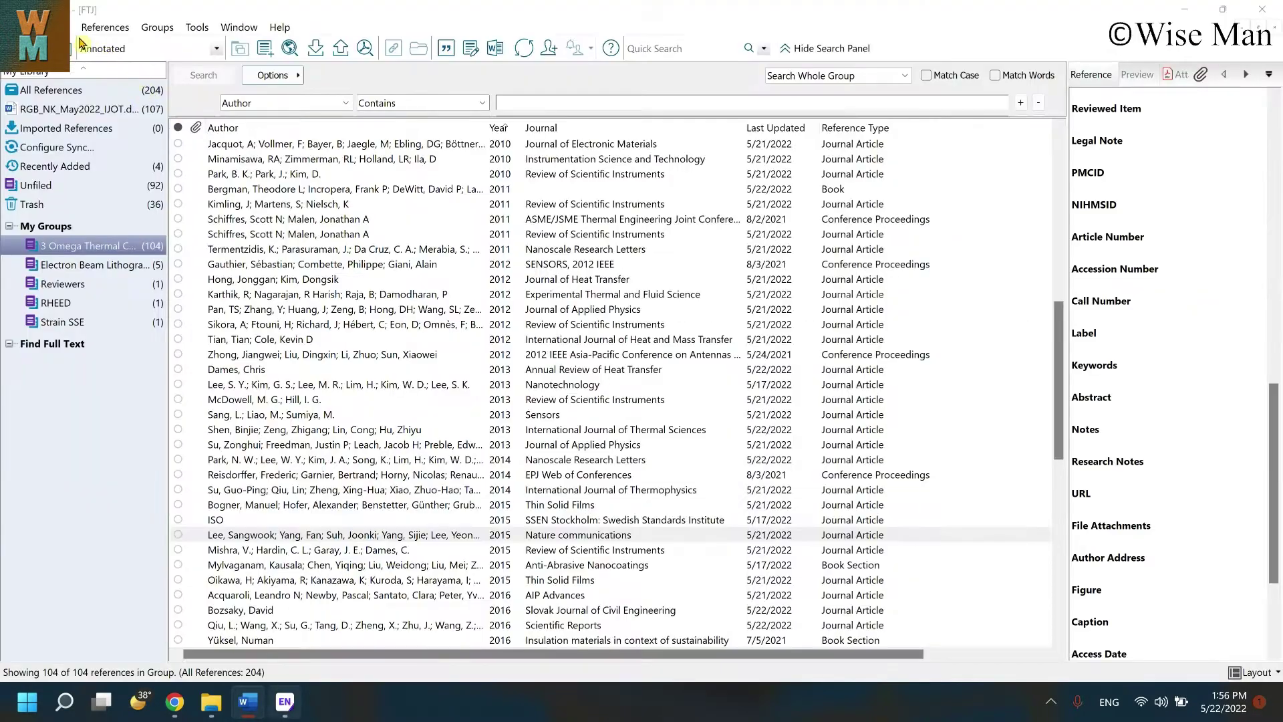
{"action": "left_click", "coordinate": [54, 27]}
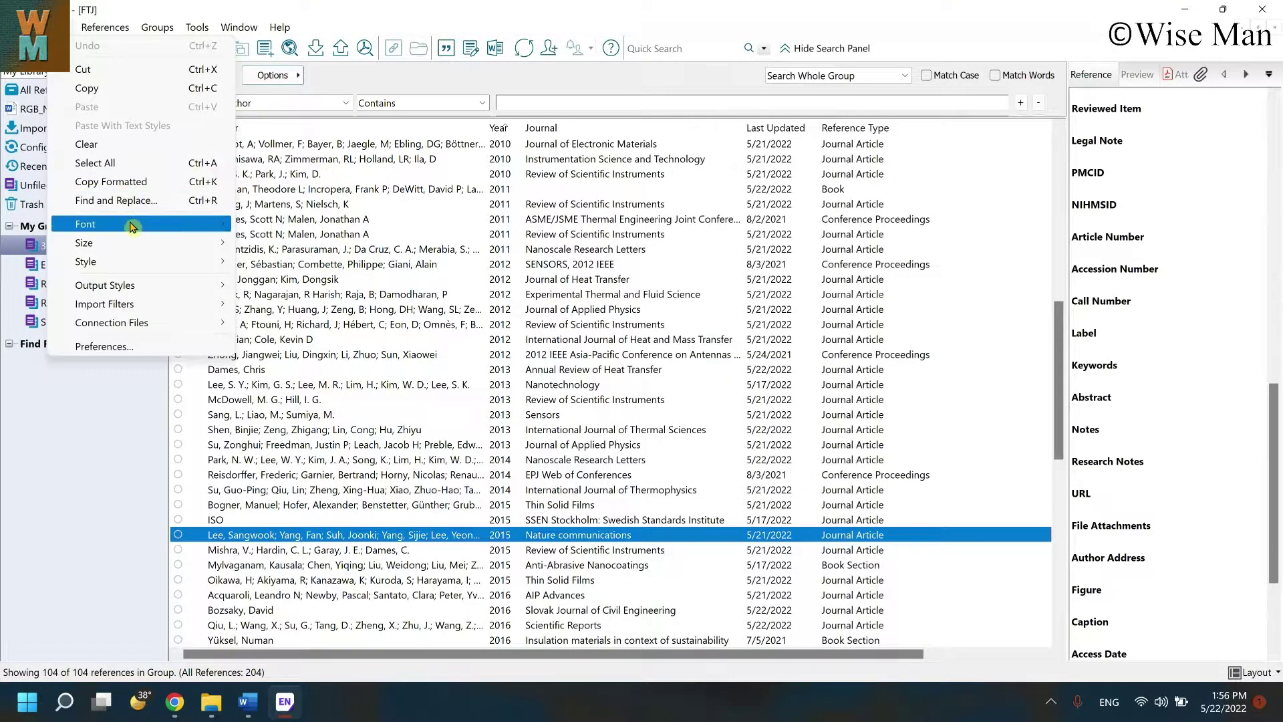
{"action": "mouse_move", "coordinate": [147, 292]}
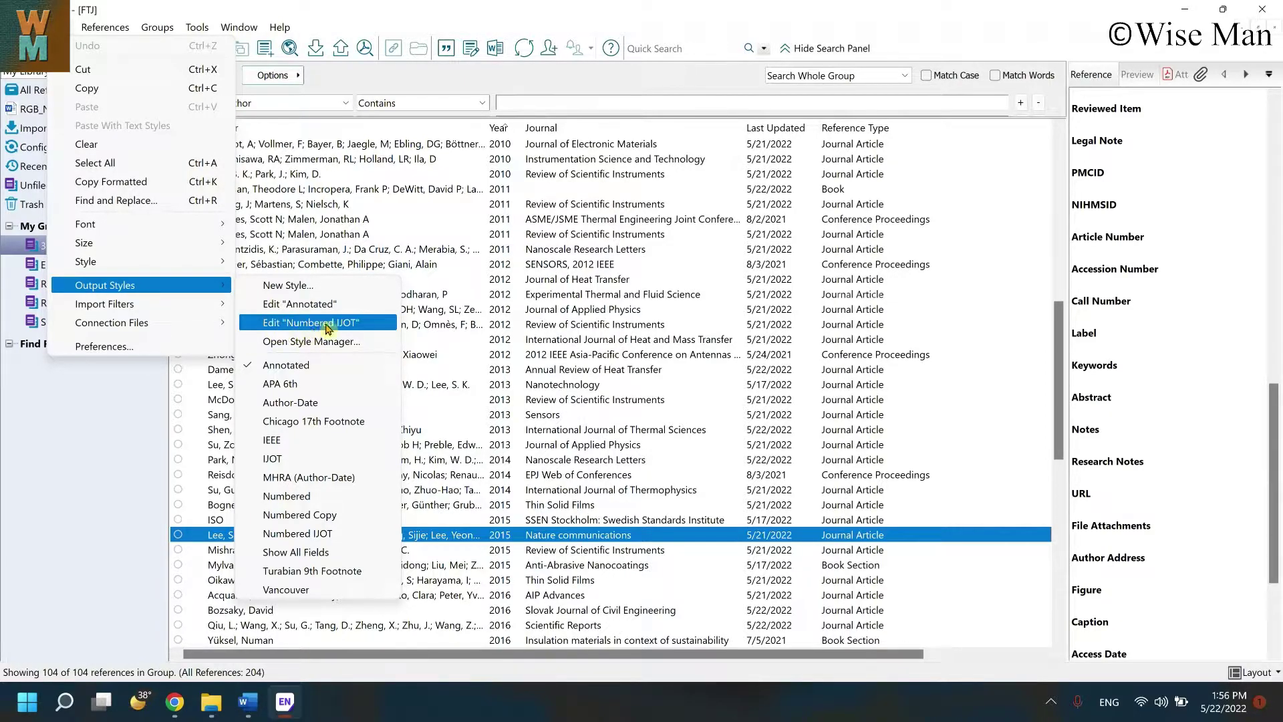
{"action": "left_click", "coordinate": [287, 325]}
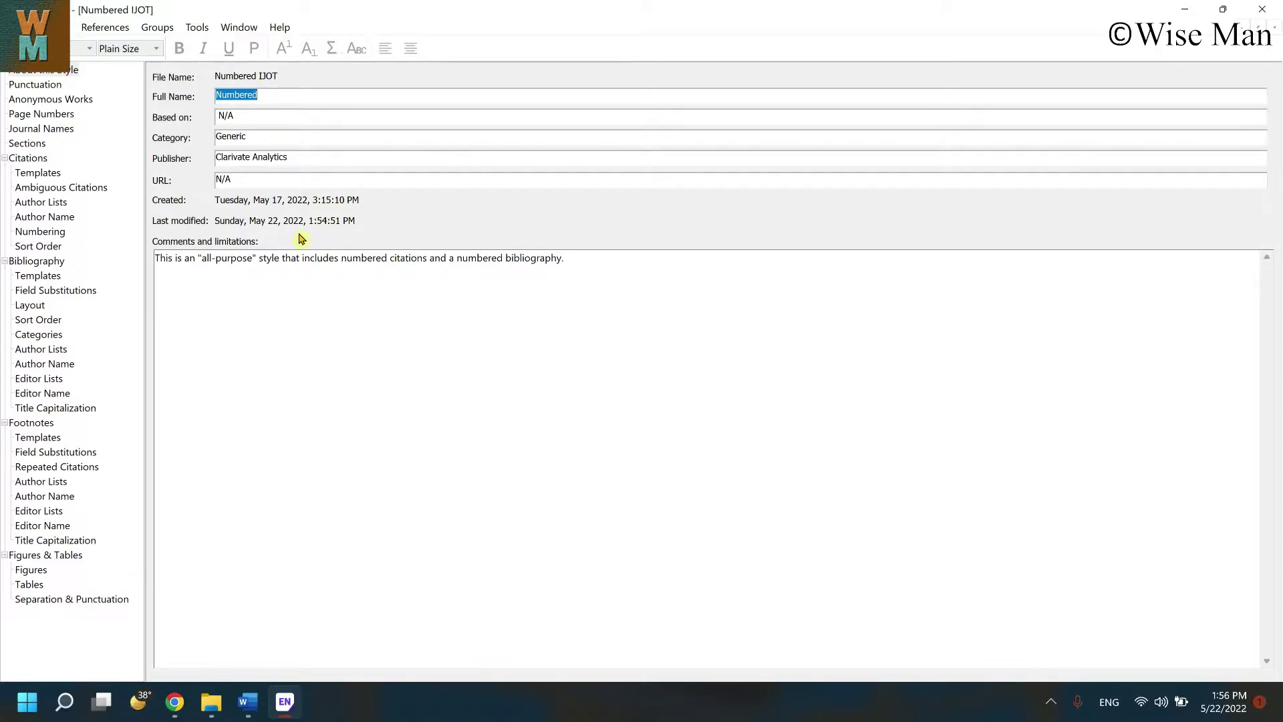
{"action": "left_click", "coordinate": [60, 133]}
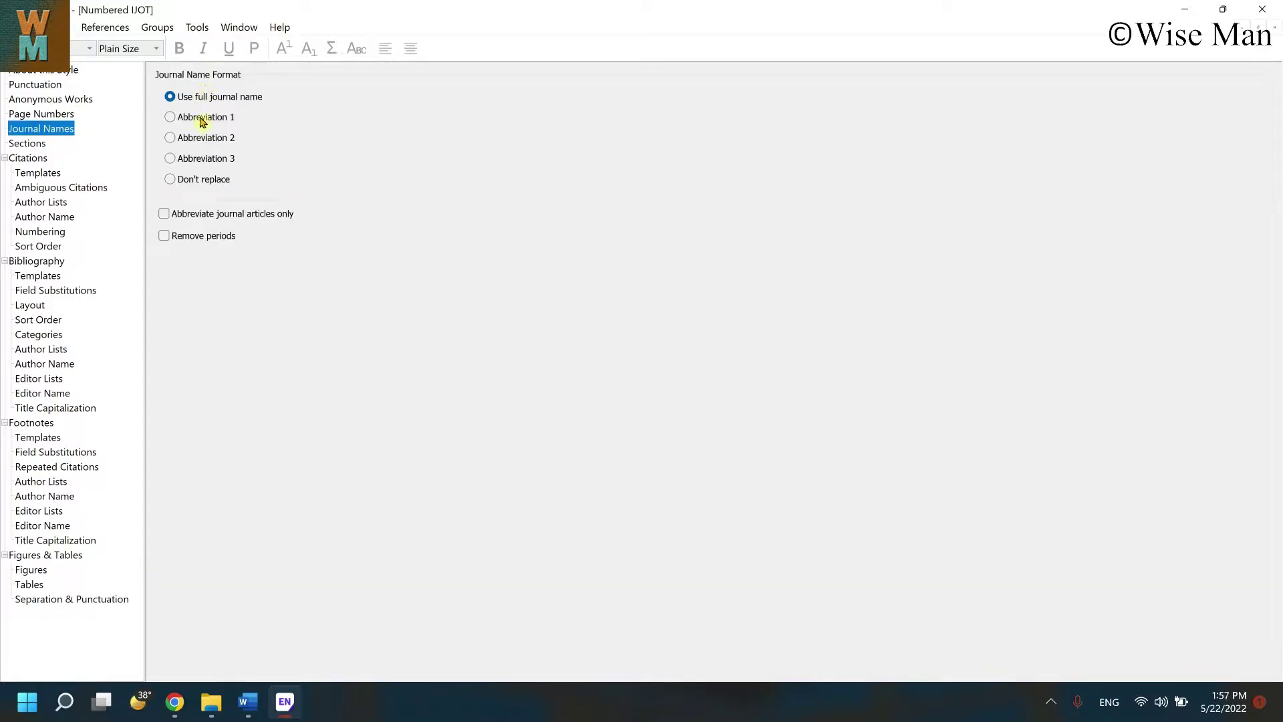
{"action": "left_click", "coordinate": [171, 119]}
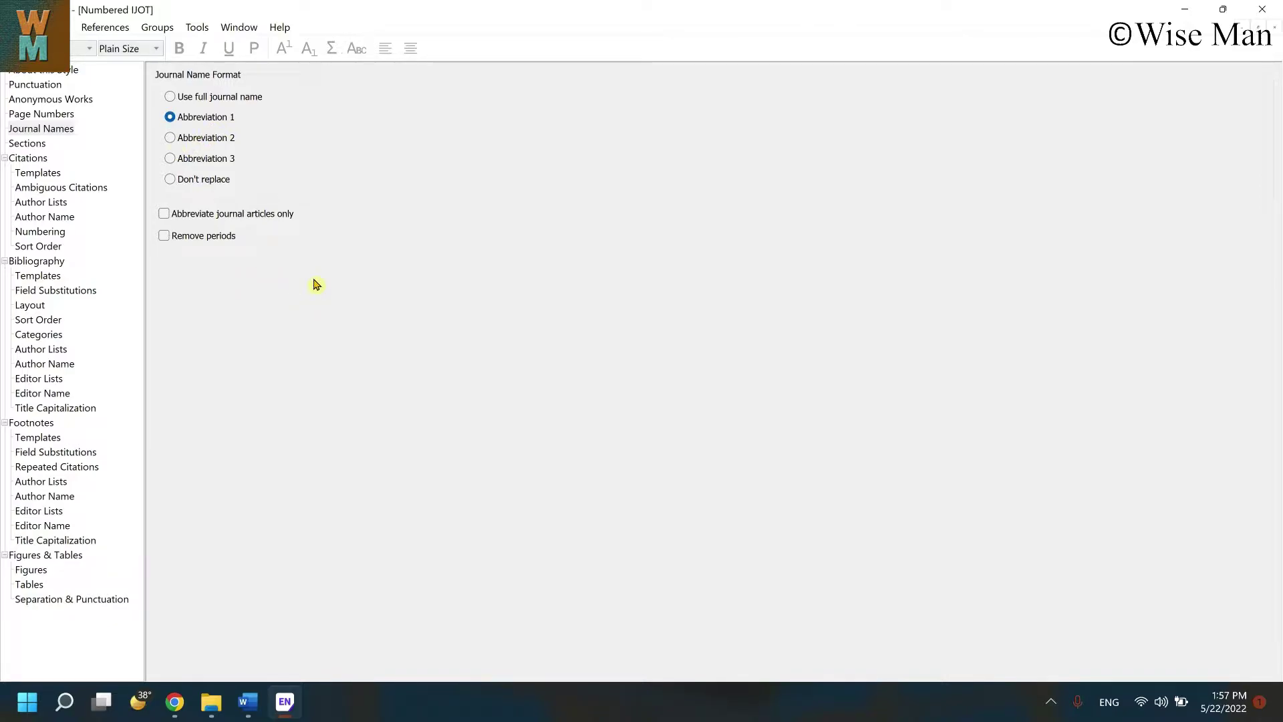
{"action": "left_click", "coordinate": [1278, 32]}
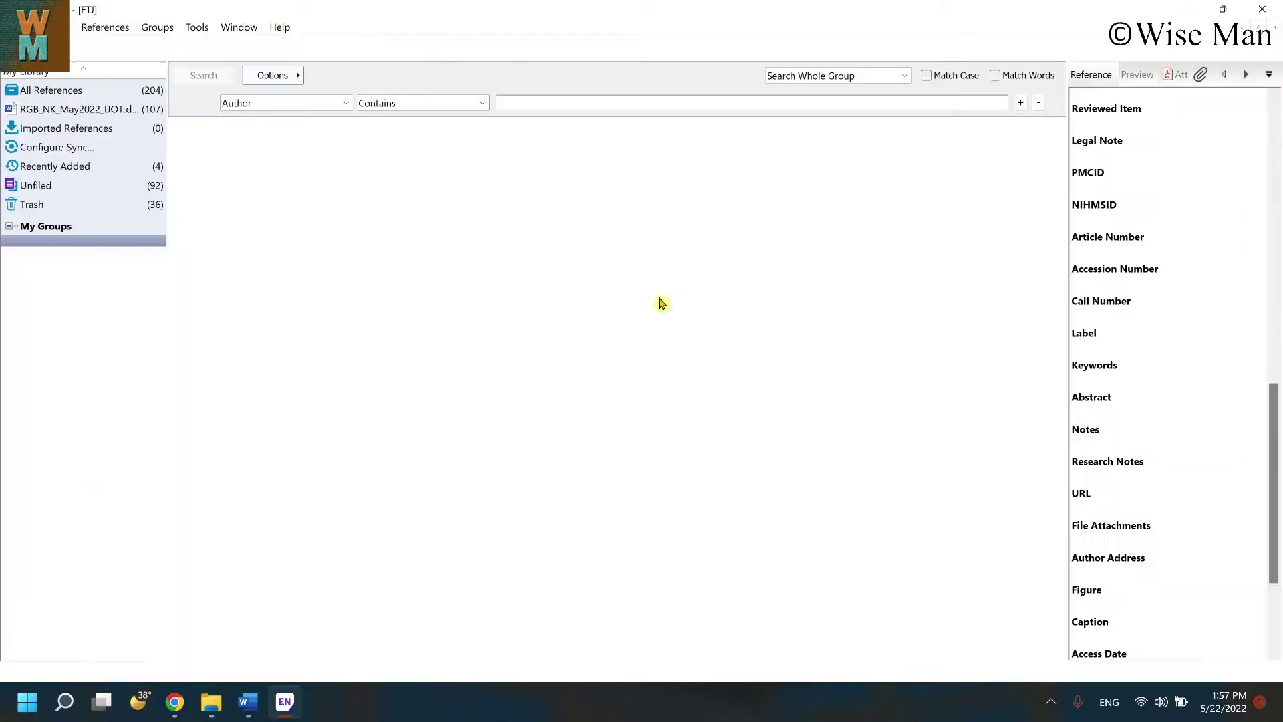
In Word, update the citations and bibliography and select the abbreviated journal name in reference 1
{"action": "left_click", "coordinate": [258, 712]}
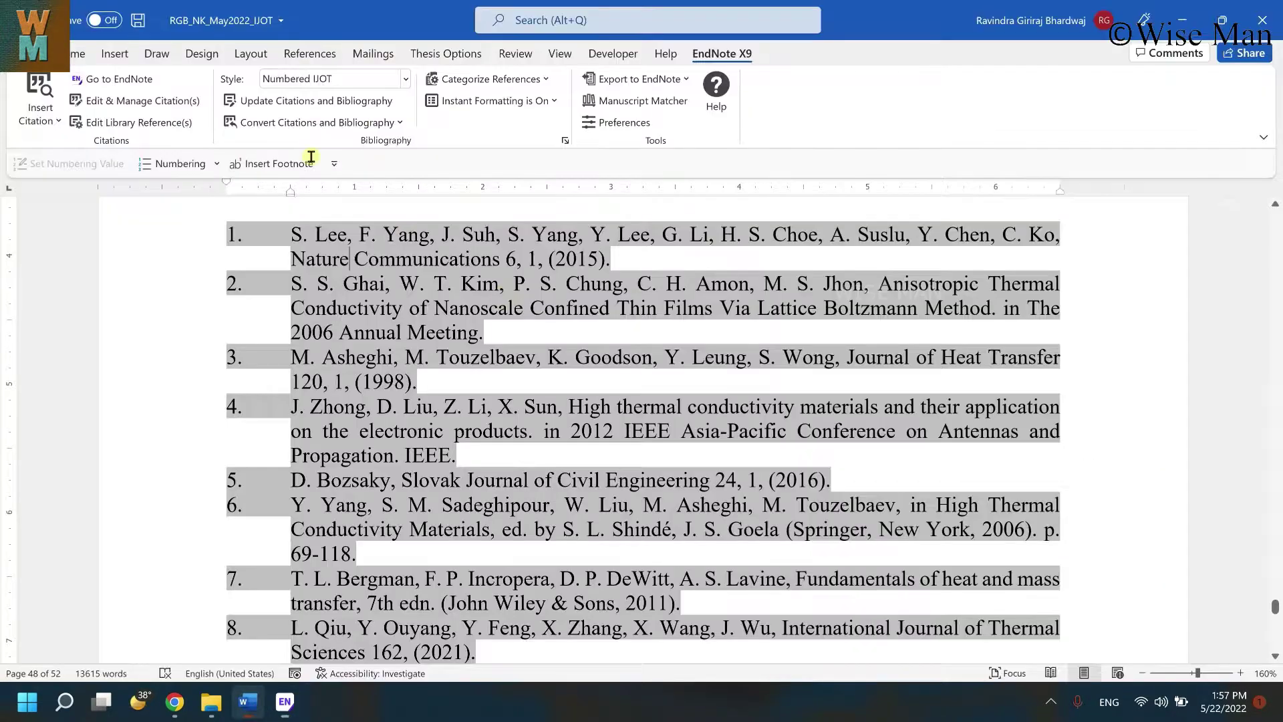
{"action": "left_click", "coordinate": [307, 101]}
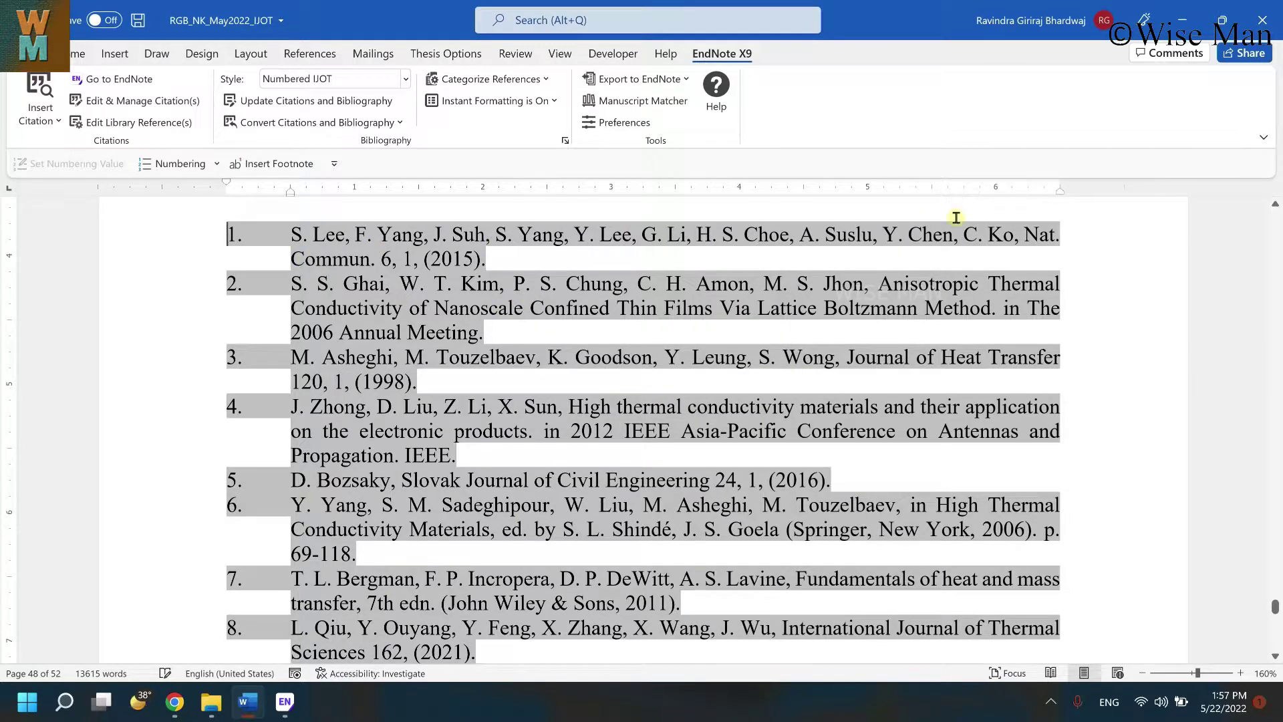
{"action": "left_click_drag", "start_coordinate": [1026, 233], "coordinate": [373, 260]}
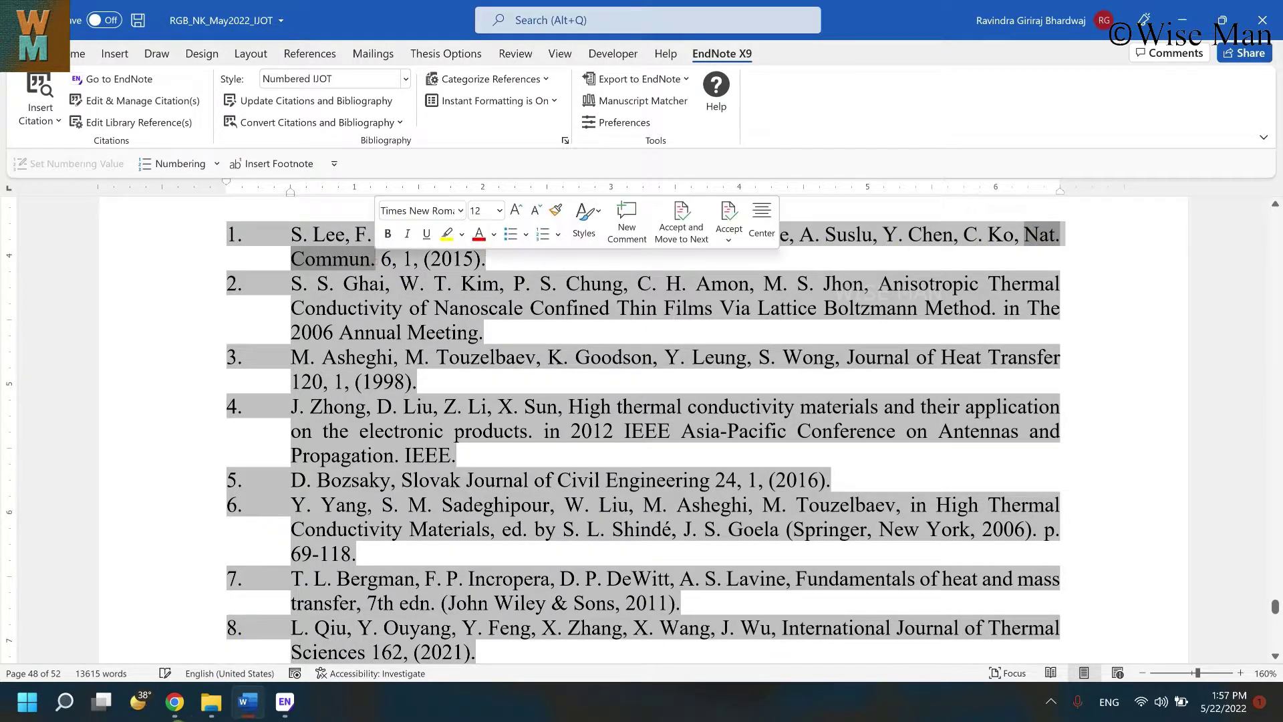
Check the Nature Communications abbreviation on the CAS Source Index page in Chrome, and highlight the journal name of reference 3 in Word
{"action": "left_click", "coordinate": [174, 701]}
{"action": "mouse_move", "coordinate": [414, 409]}
{"action": "left_mouse_down"}
{"action": "mouse_move", "coordinate": [524, 418]}
{"action": "mouse_move", "coordinate": [409, 411]}
{"action": "left_mouse_up"}
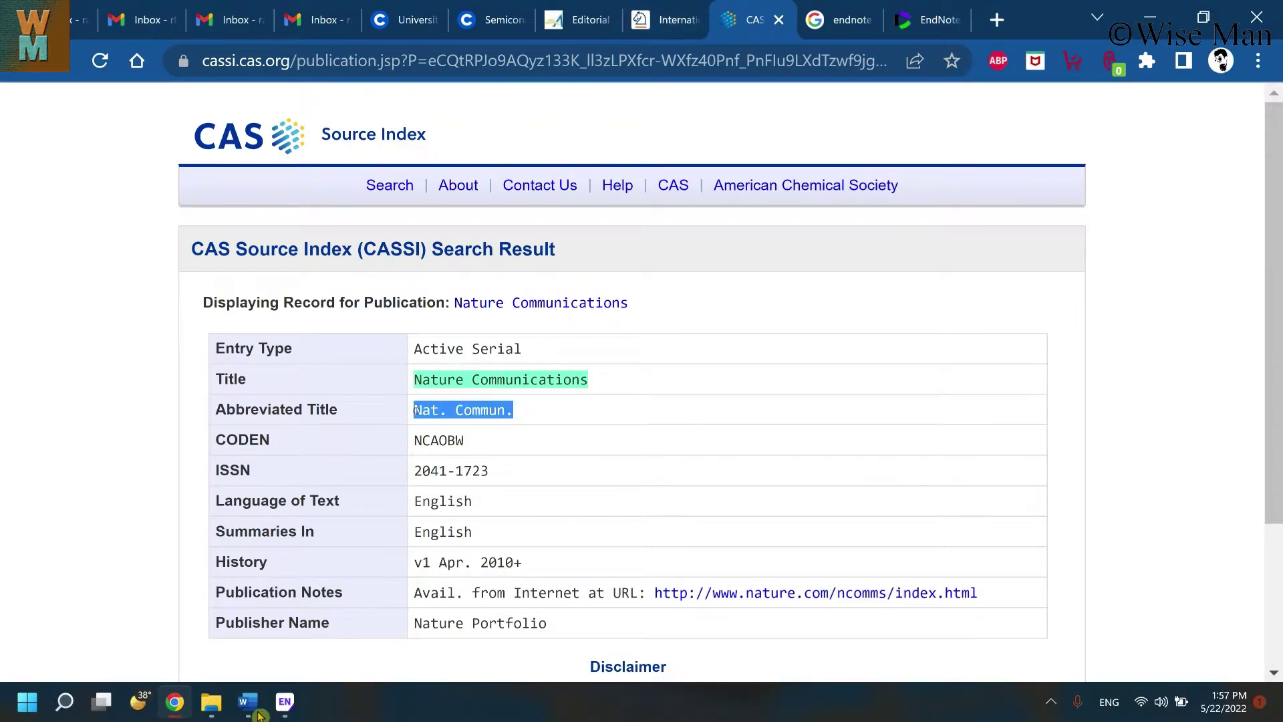
{"action": "left_click", "coordinate": [283, 701]}
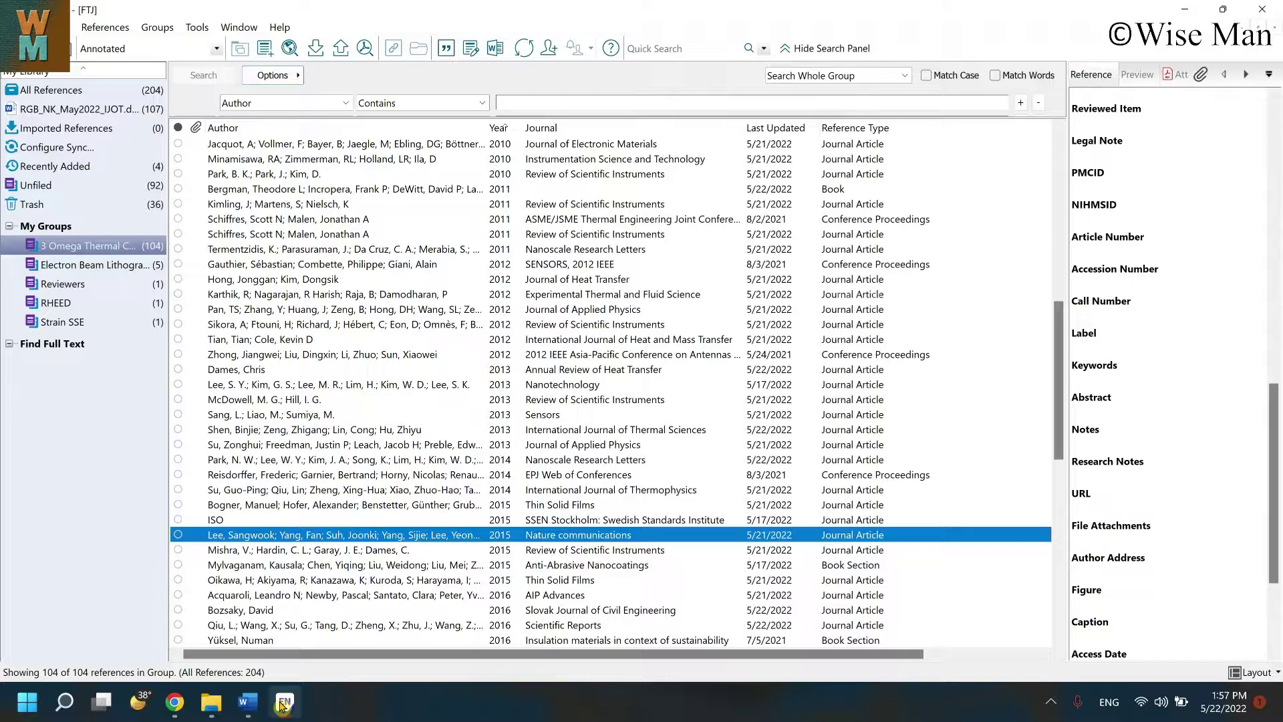
{"action": "left_click", "coordinate": [247, 701]}
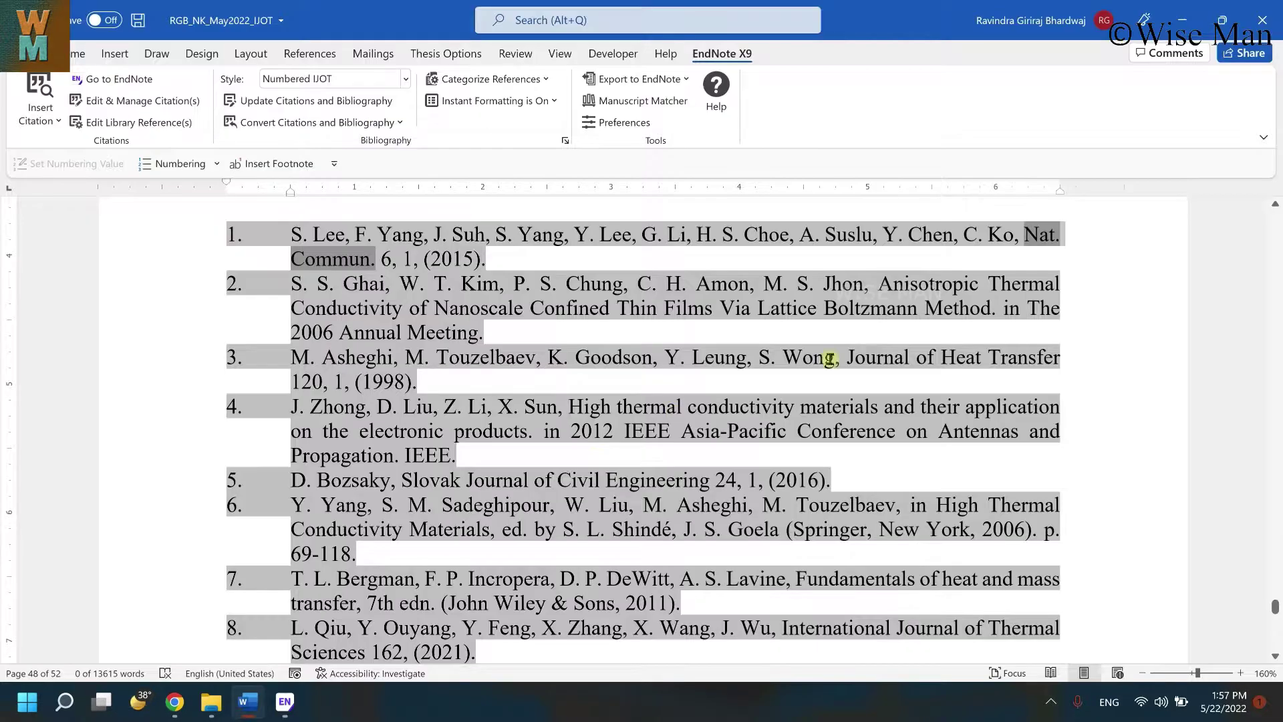
{"action": "left_click", "coordinate": [847, 356]}
{"action": "left_click_drag", "start_coordinate": [847, 356], "coordinate": [1054, 358]}
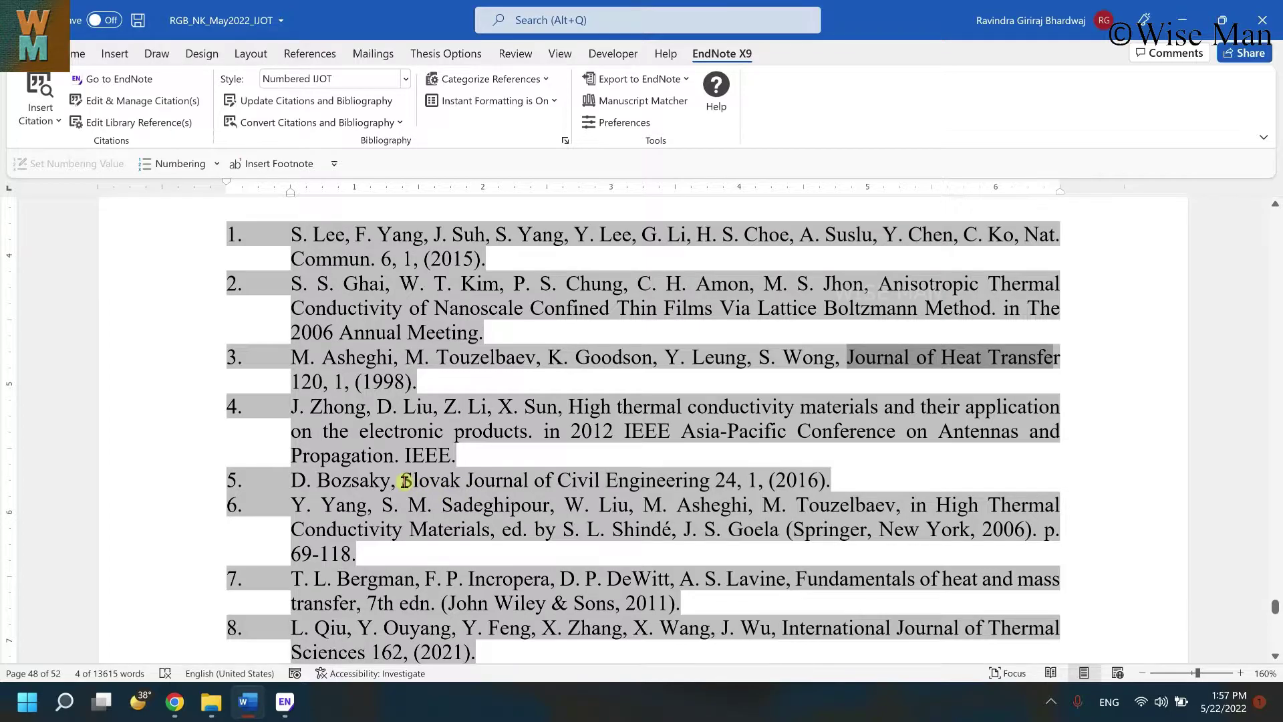
In EndNote, open the term list definitions, show the Authors list's terms and widen the Term Lists dialog
{"action": "mouse_move", "coordinate": [288, 707]}
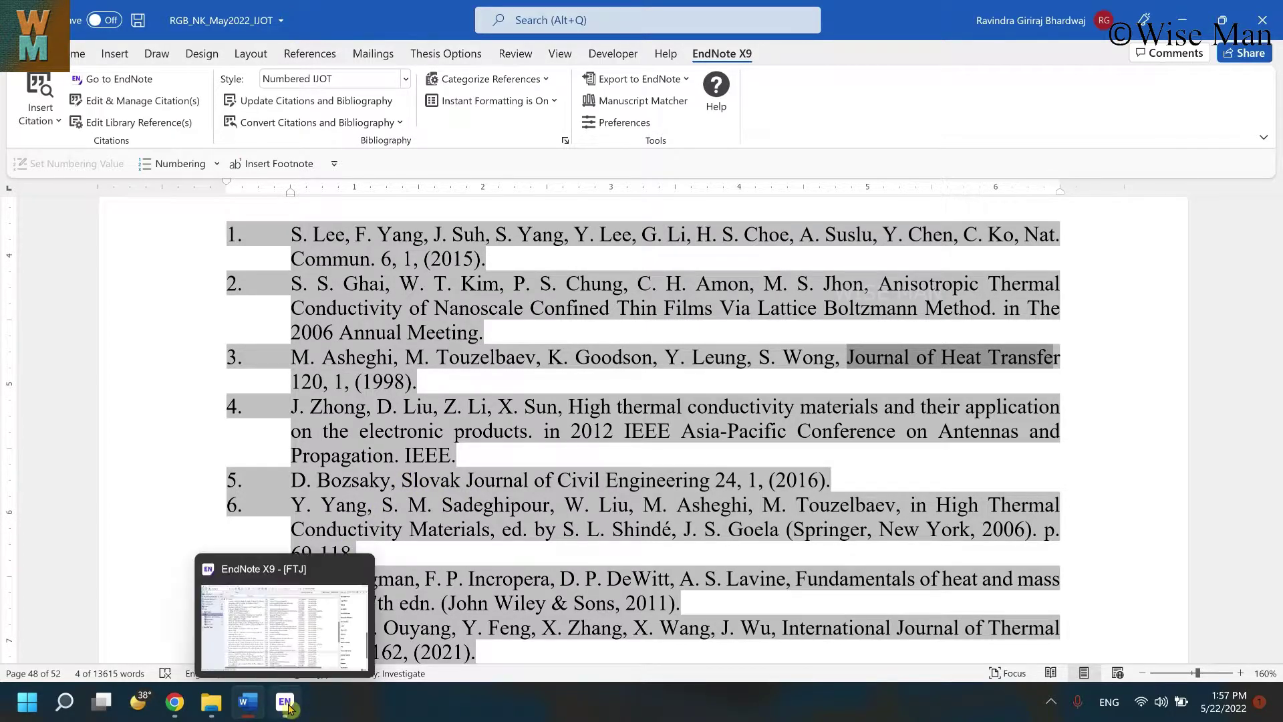
{"action": "left_click", "coordinate": [281, 622]}
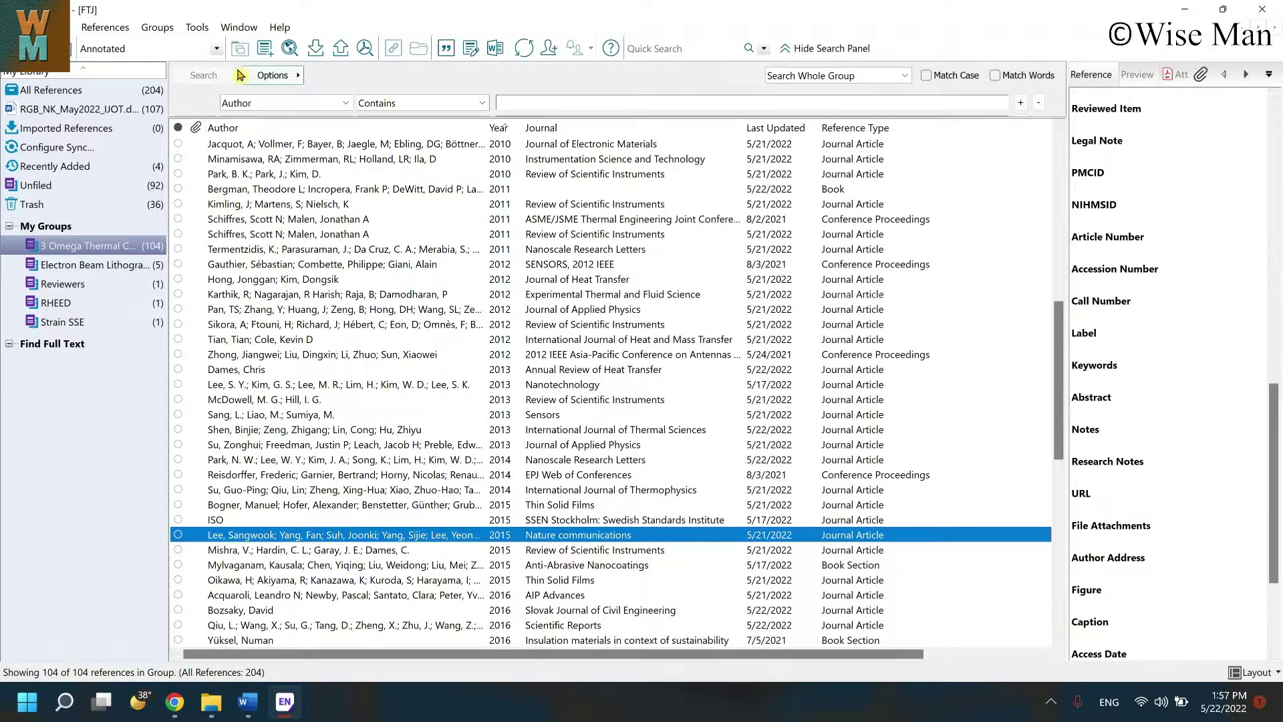
{"action": "left_click", "coordinate": [197, 27]}
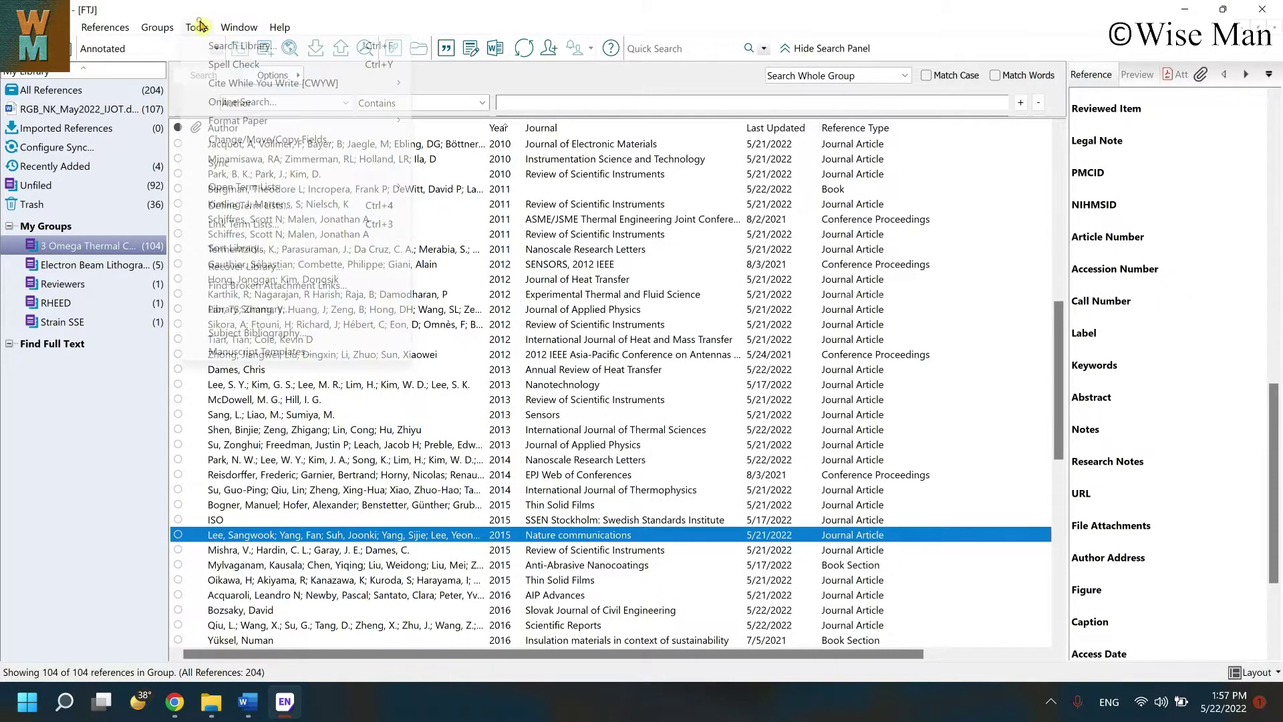
{"action": "left_click", "coordinate": [313, 206]}
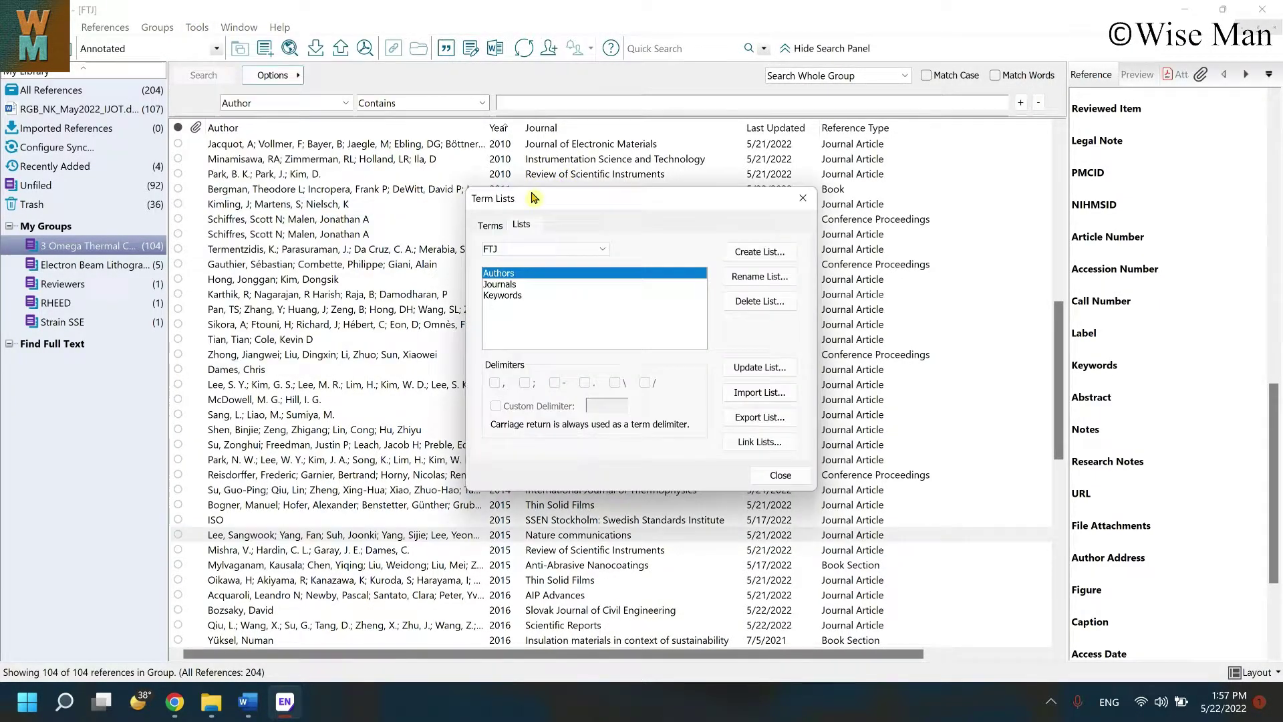
{"action": "left_click", "coordinate": [493, 227]}
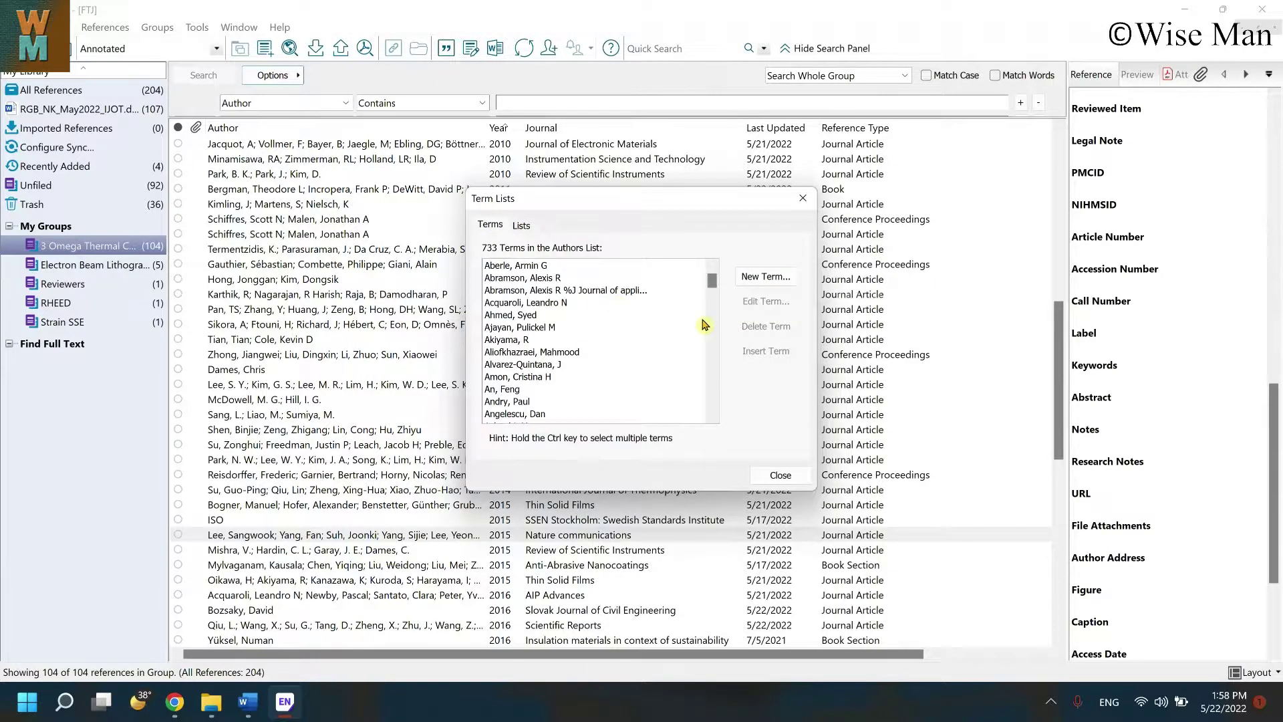
{"action": "left_click_drag", "start_coordinate": [816, 334], "coordinate": [1149, 327]}
{"action": "left_click_drag", "start_coordinate": [461, 320], "coordinate": [306, 318]}
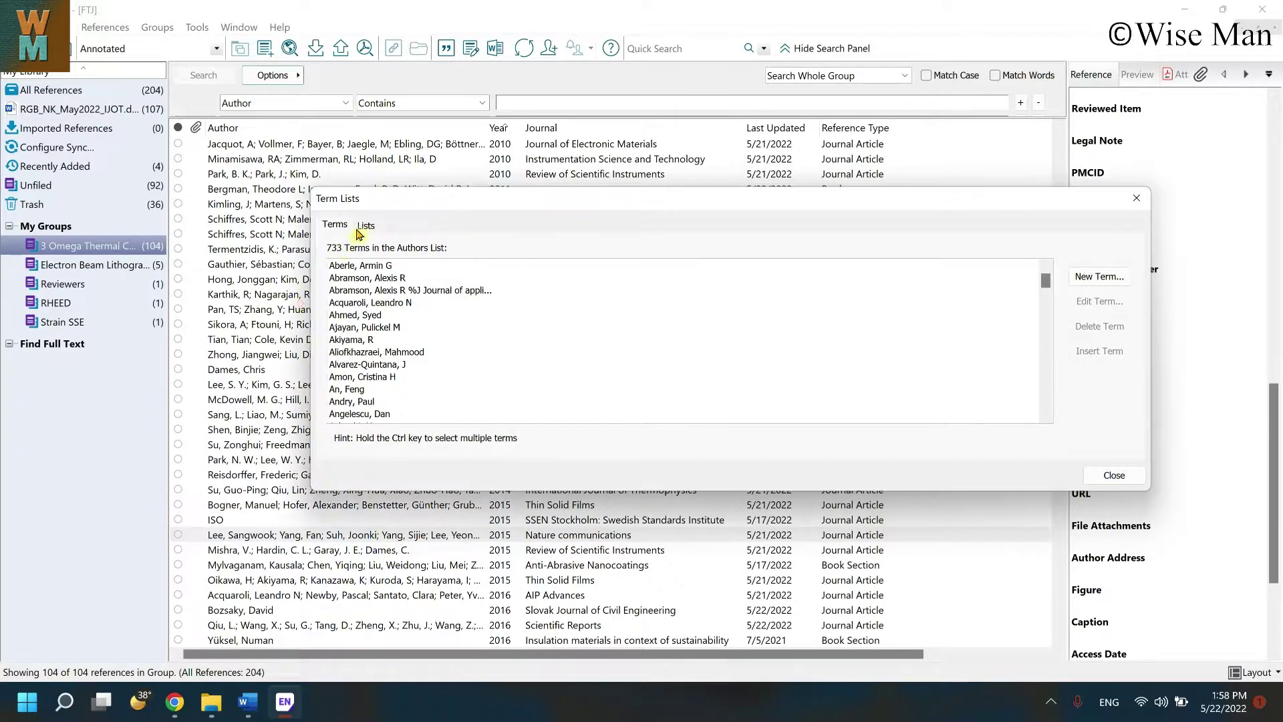
Show the terms of the Journals list and widen the Term Lists dialog further
{"action": "left_click", "coordinate": [360, 225]}
{"action": "left_click", "coordinate": [380, 284]}
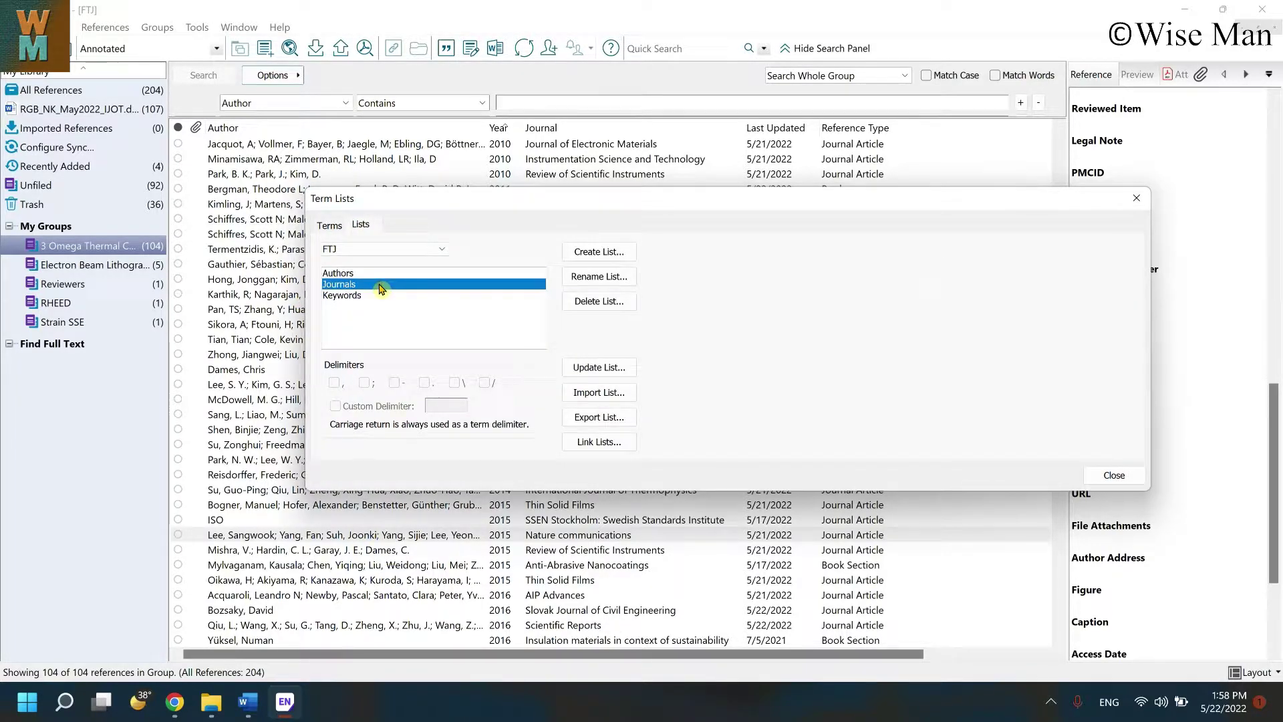
{"action": "left_click", "coordinate": [330, 226]}
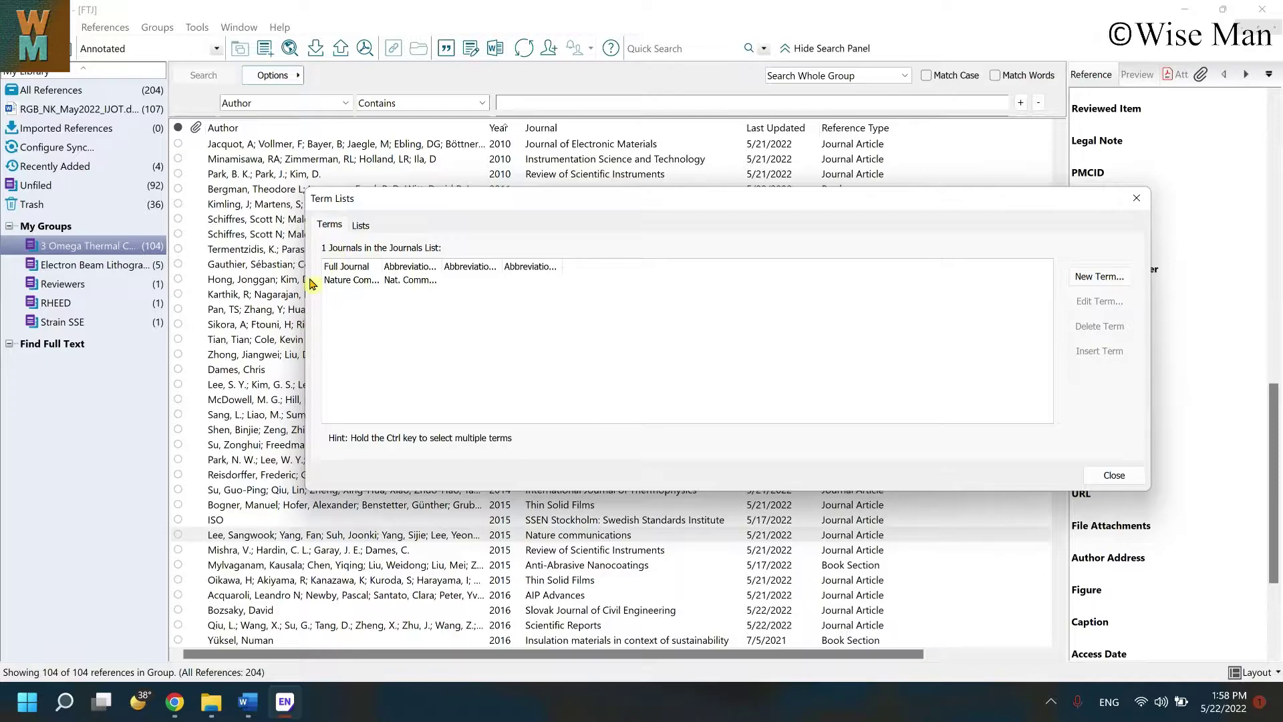
{"action": "left_click_drag", "start_coordinate": [309, 284], "coordinate": [220, 279]}
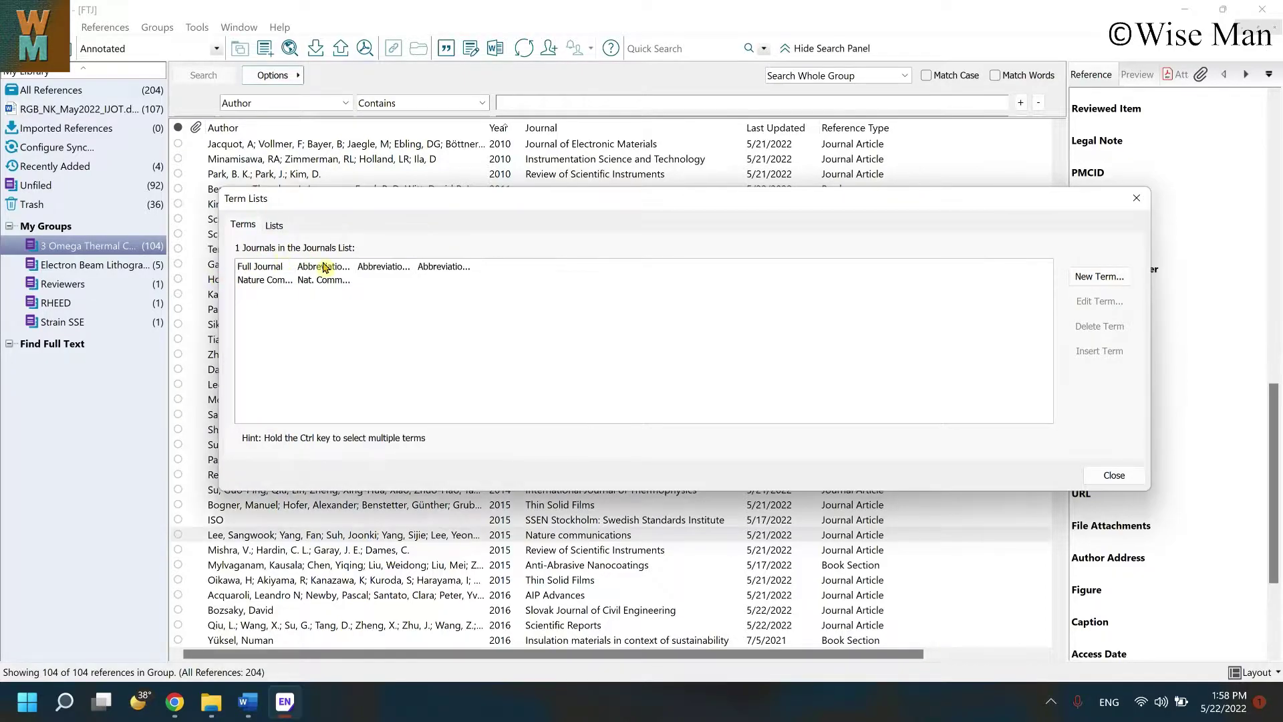
Widen the full journal name and Abbreviation 1 columns and select the Nature Communications term
{"action": "left_click_drag", "start_coordinate": [297, 266], "coordinate": [556, 267]}
{"action": "left_click", "coordinate": [284, 278]}
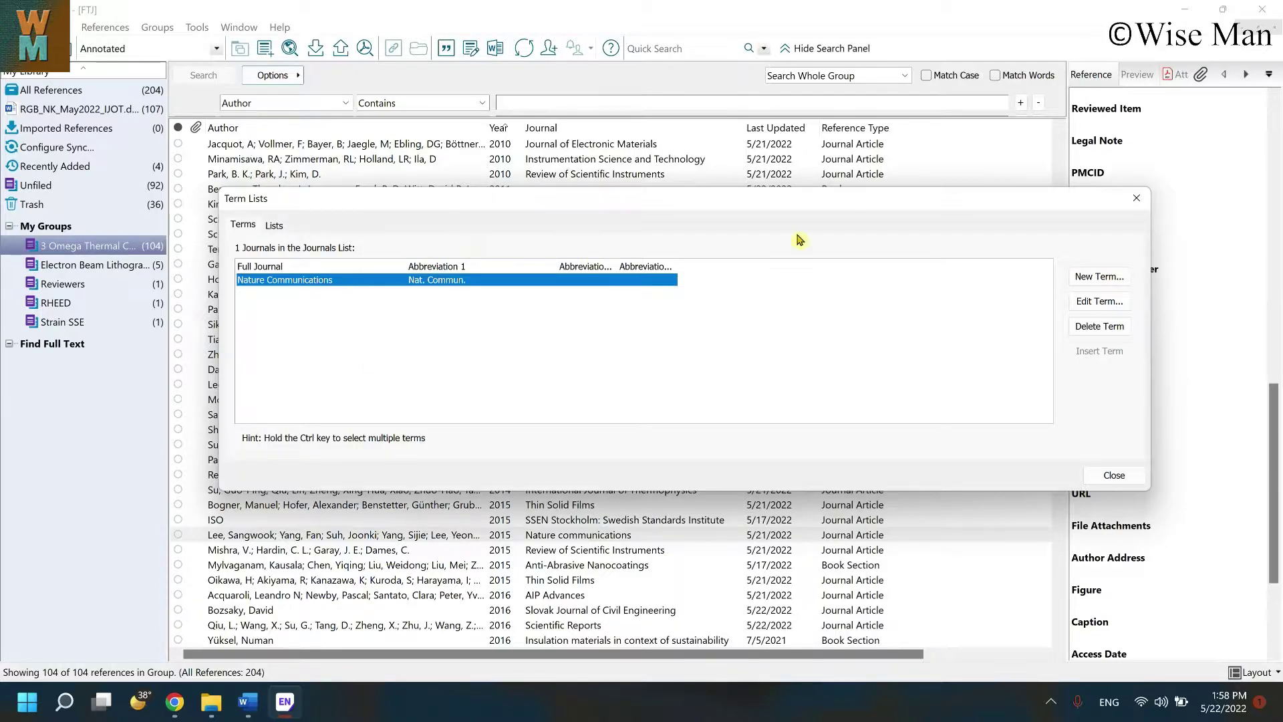
{"action": "left_click", "coordinate": [1088, 284]}
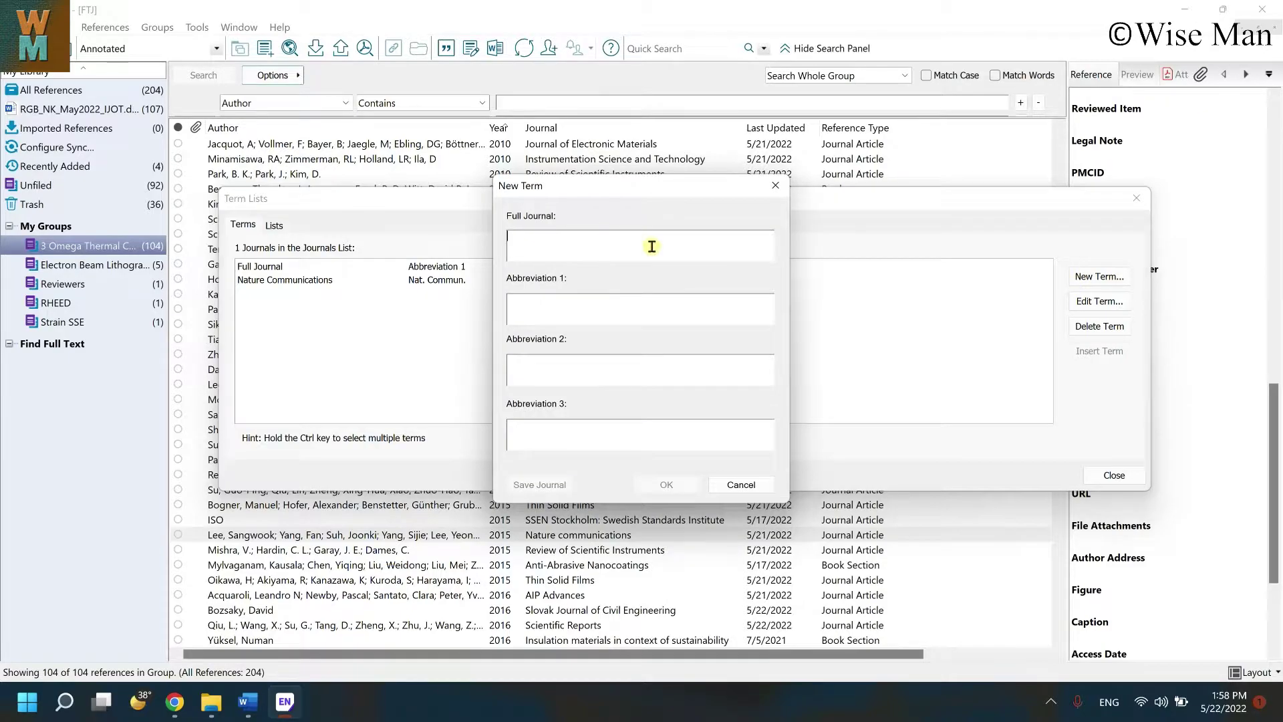
{"action": "type", "text": "asd"}
{"action": "left_click", "coordinate": [541, 313]}
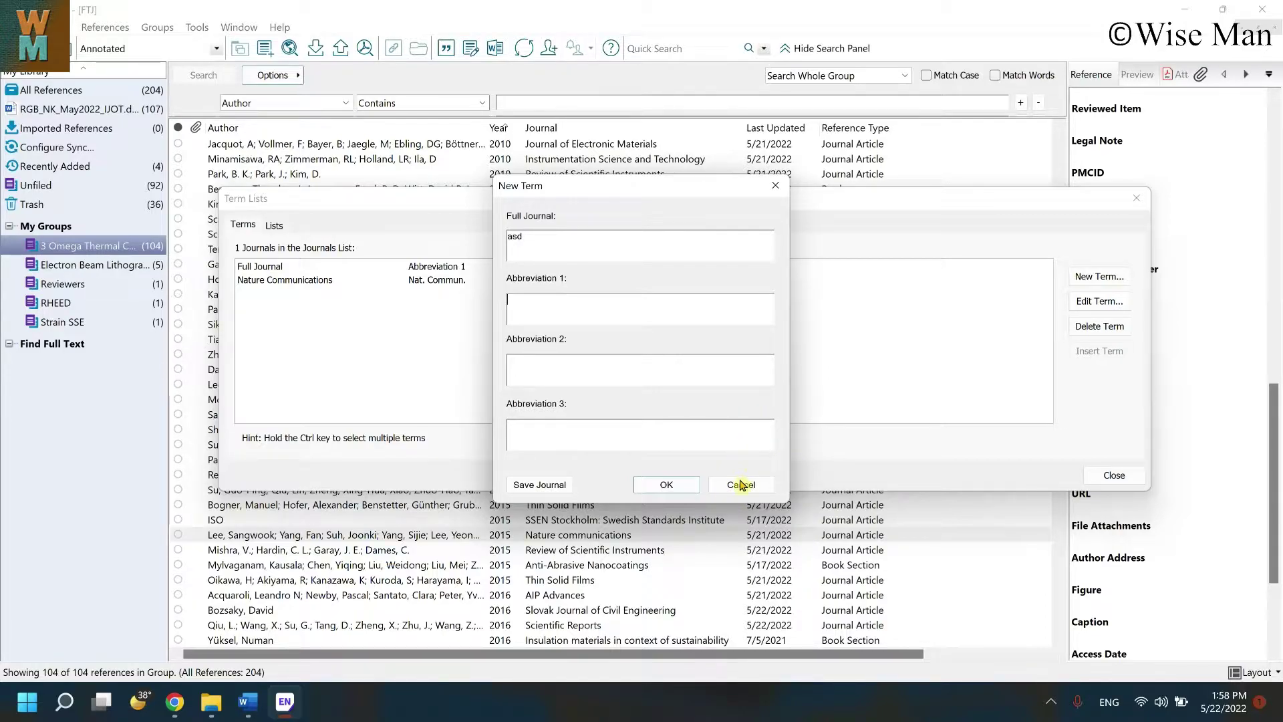
{"action": "left_click", "coordinate": [740, 485]}
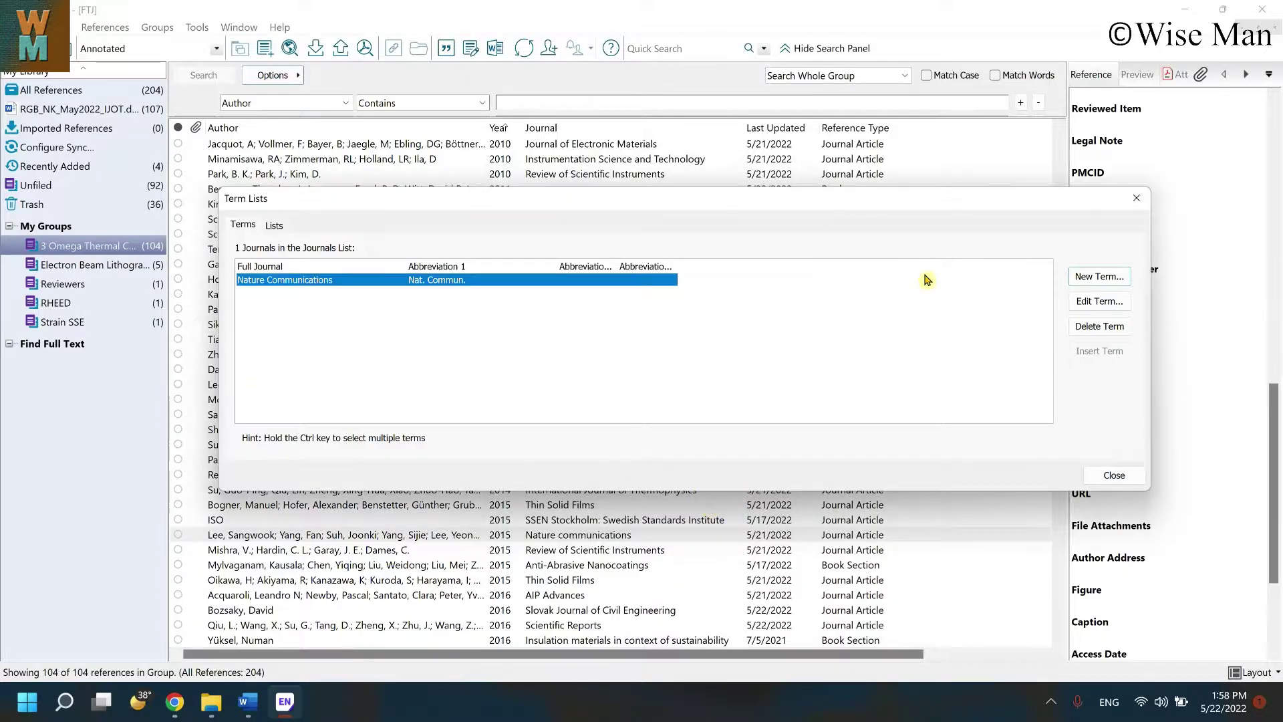
Close the Term Lists dialog, reopen the term list definitions and select the Journals list
{"action": "left_click", "coordinate": [1114, 475]}
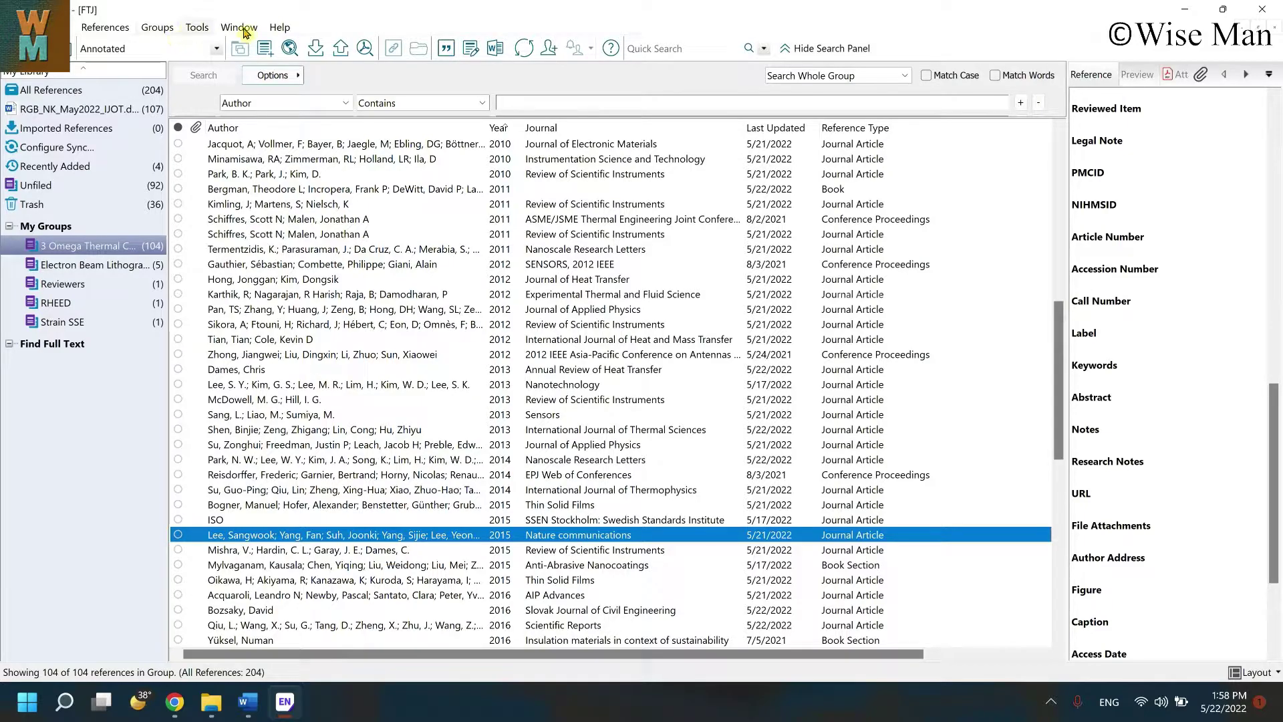
{"action": "left_click", "coordinate": [197, 29]}
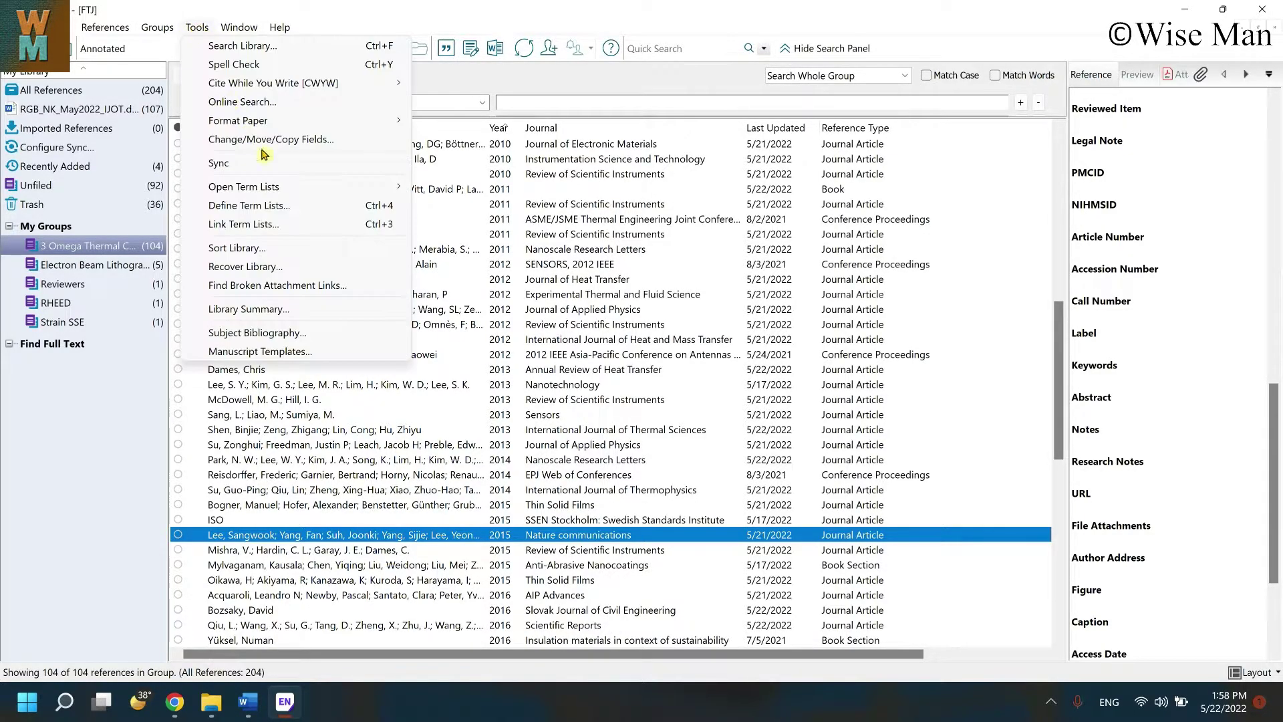
{"action": "left_click", "coordinate": [298, 206]}
{"action": "left_click", "coordinate": [501, 286]}
{"action": "left_click", "coordinate": [502, 292]}
{"action": "left_click", "coordinate": [506, 287]}
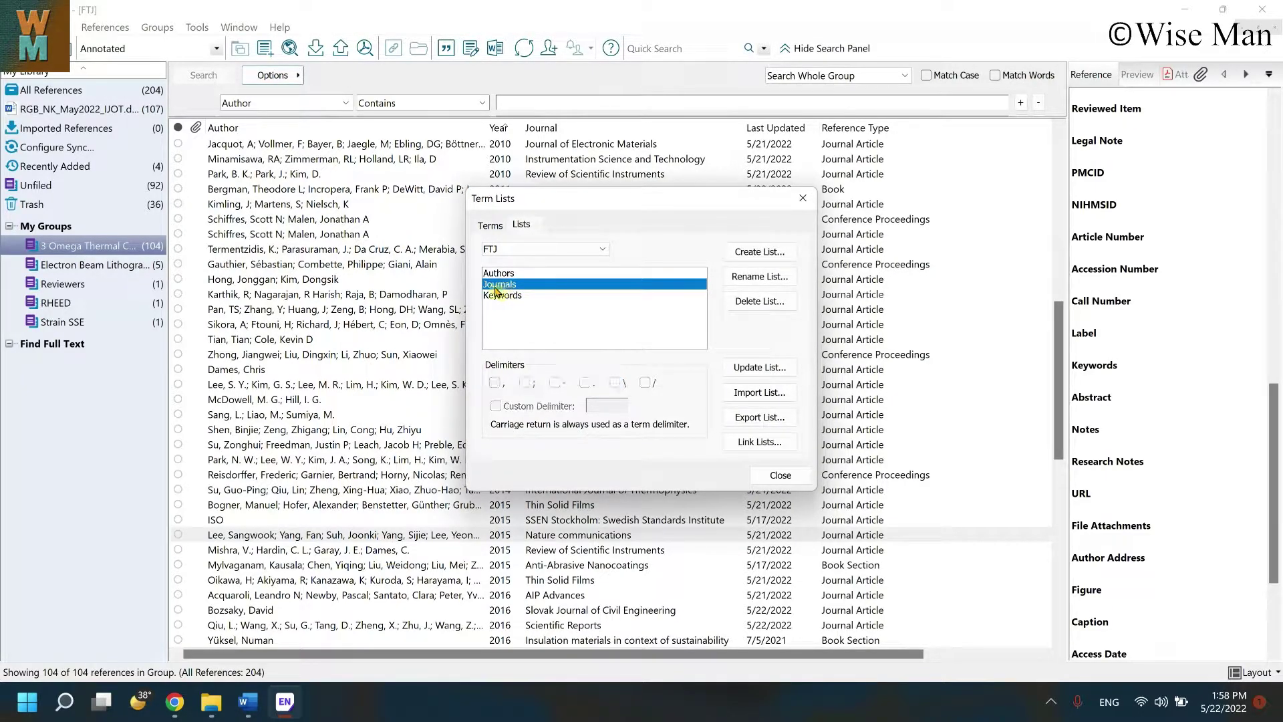
Import the Physics text file from EndNote X9's Terms Lists folder into the Journals list
{"action": "left_click", "coordinate": [774, 394]}
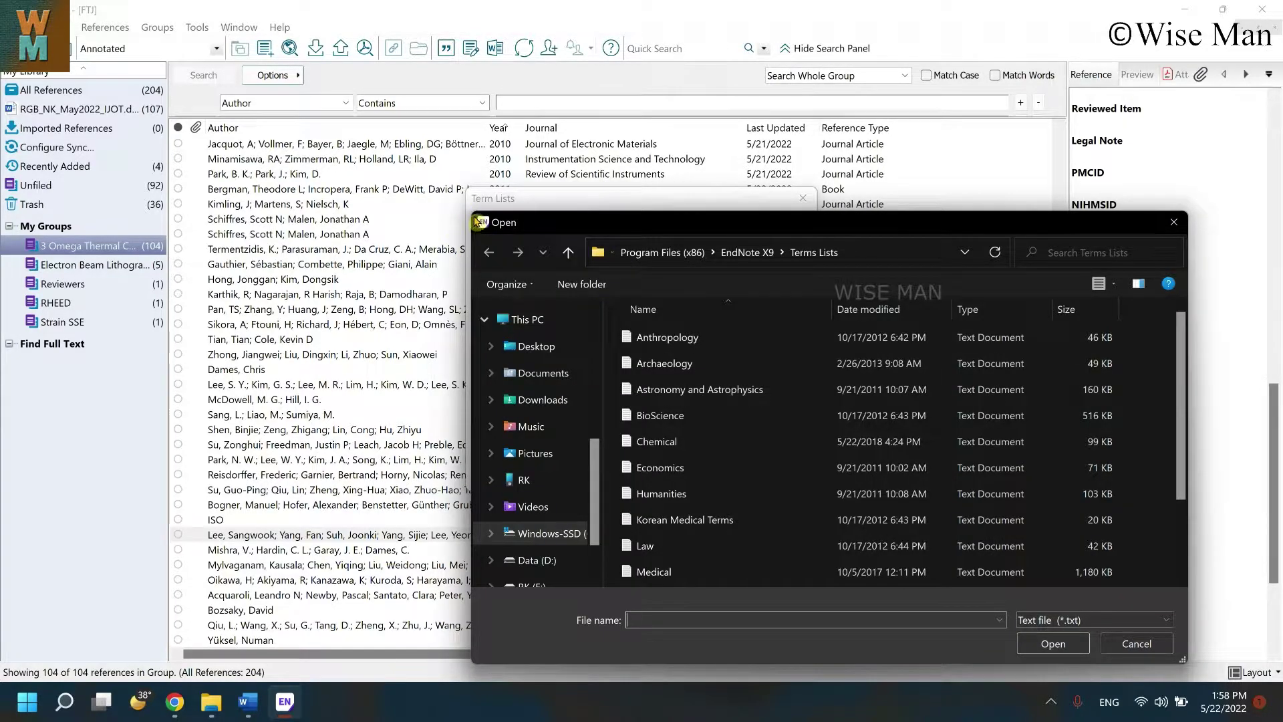
{"action": "left_click_drag", "start_coordinate": [470, 210], "coordinate": [383, 156]}
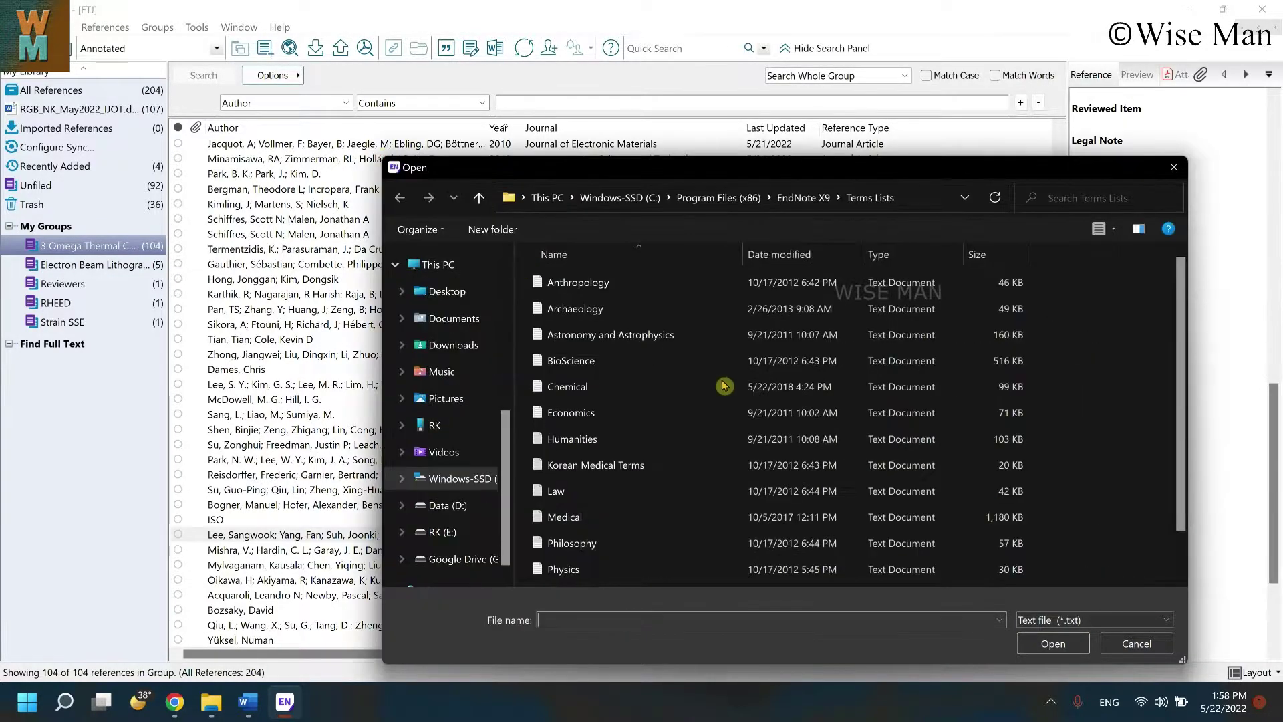
{"action": "scroll", "coordinate": [668, 341], "scroll_direction": "down", "scroll_amount": 1}
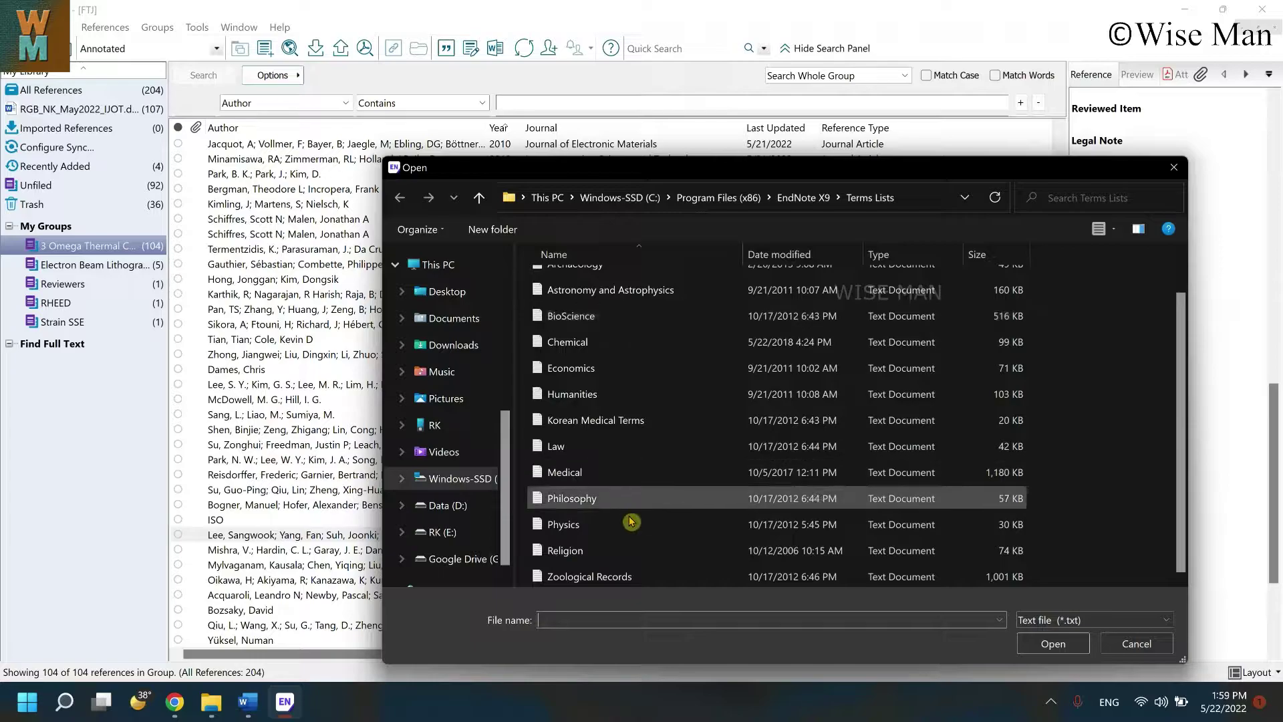
{"action": "left_click", "coordinate": [582, 525]}
{"action": "left_click", "coordinate": [586, 502]}
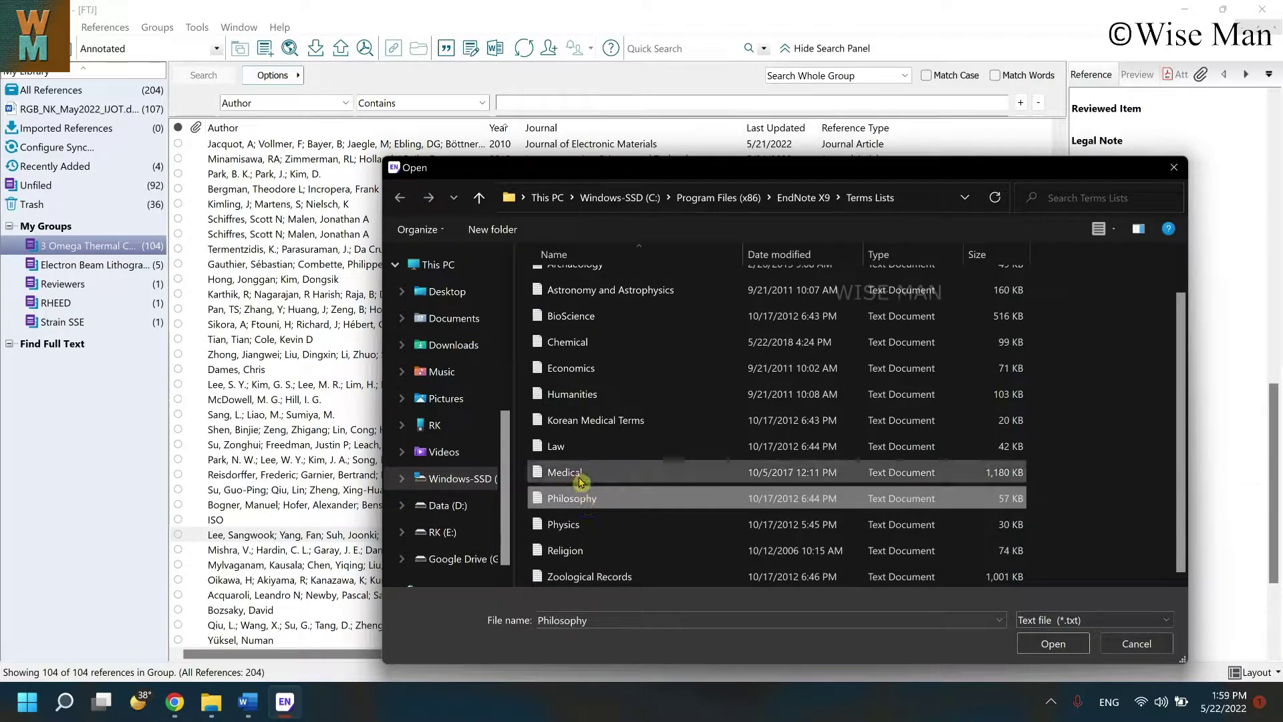
{"action": "left_click", "coordinate": [576, 473]}
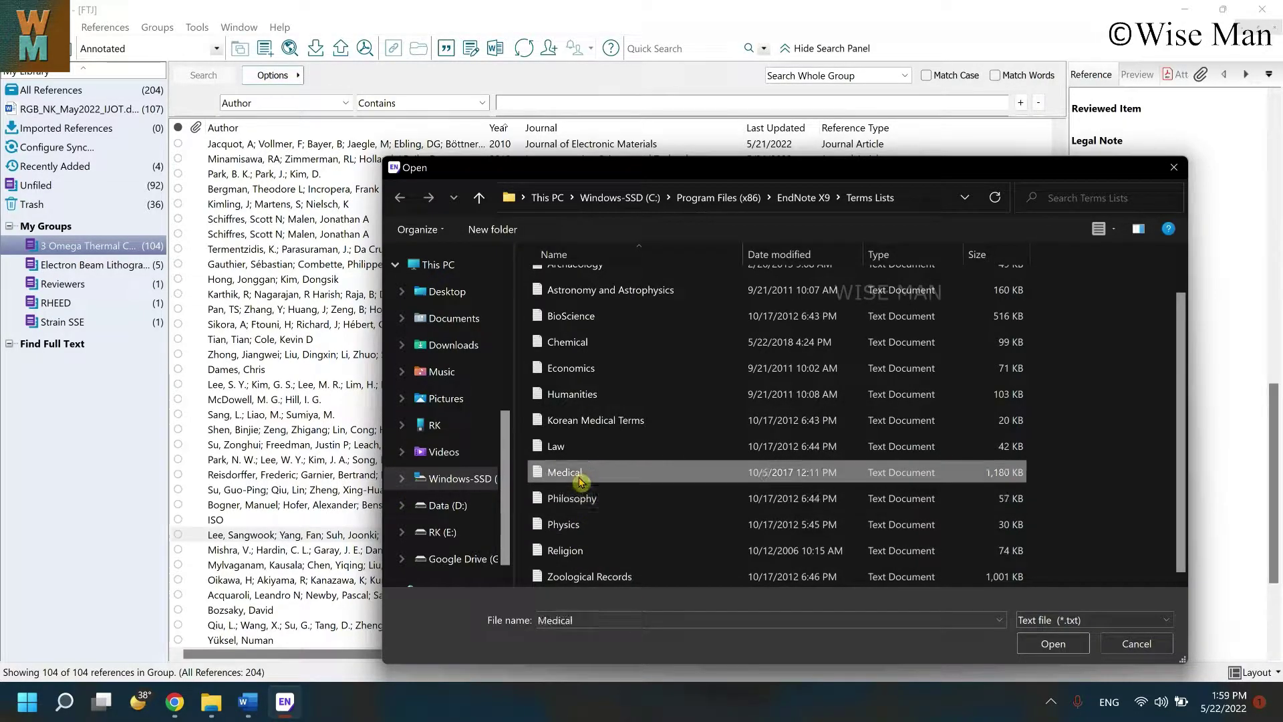
{"action": "left_click", "coordinate": [590, 528]}
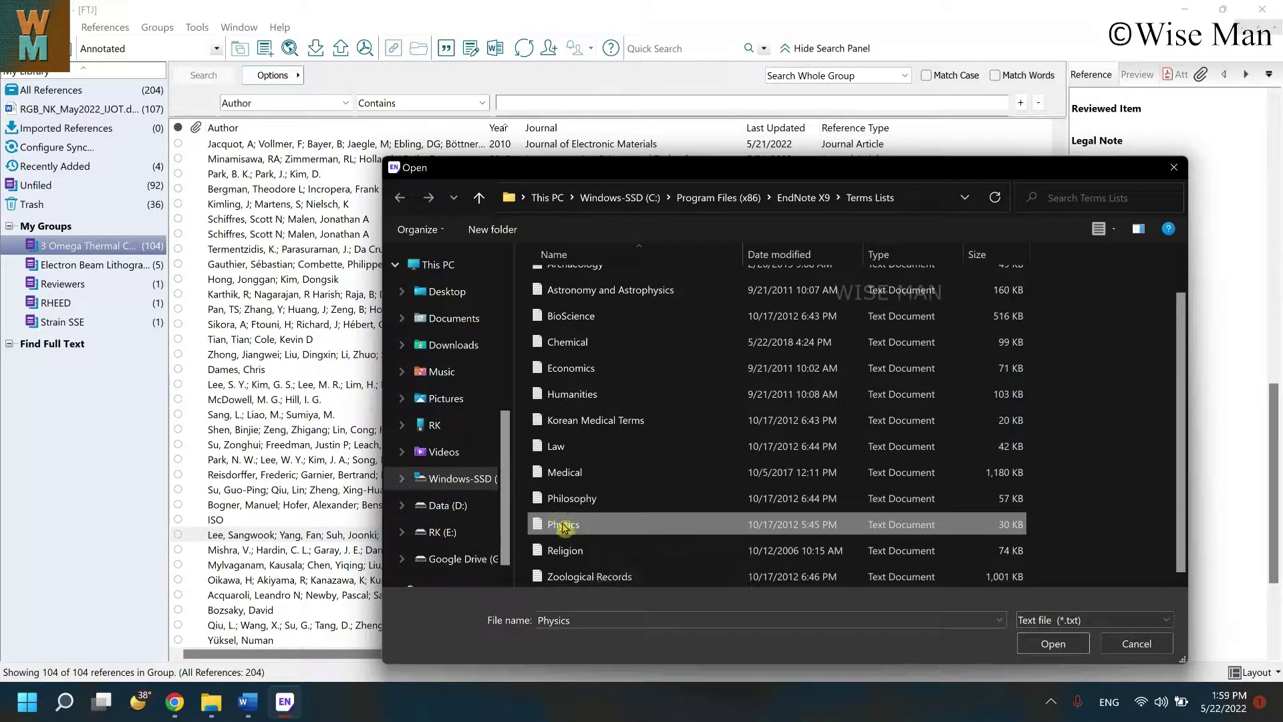
{"action": "left_click", "coordinate": [1049, 644]}
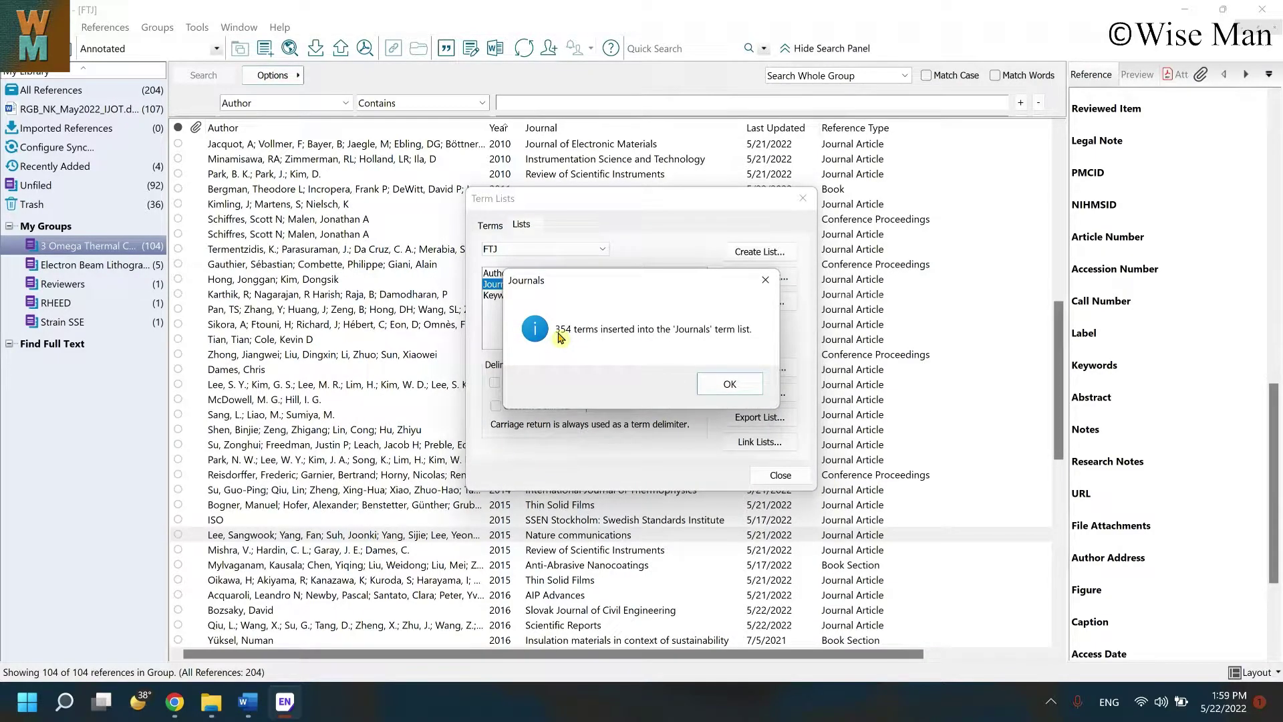
{"action": "left_click", "coordinate": [733, 384]}
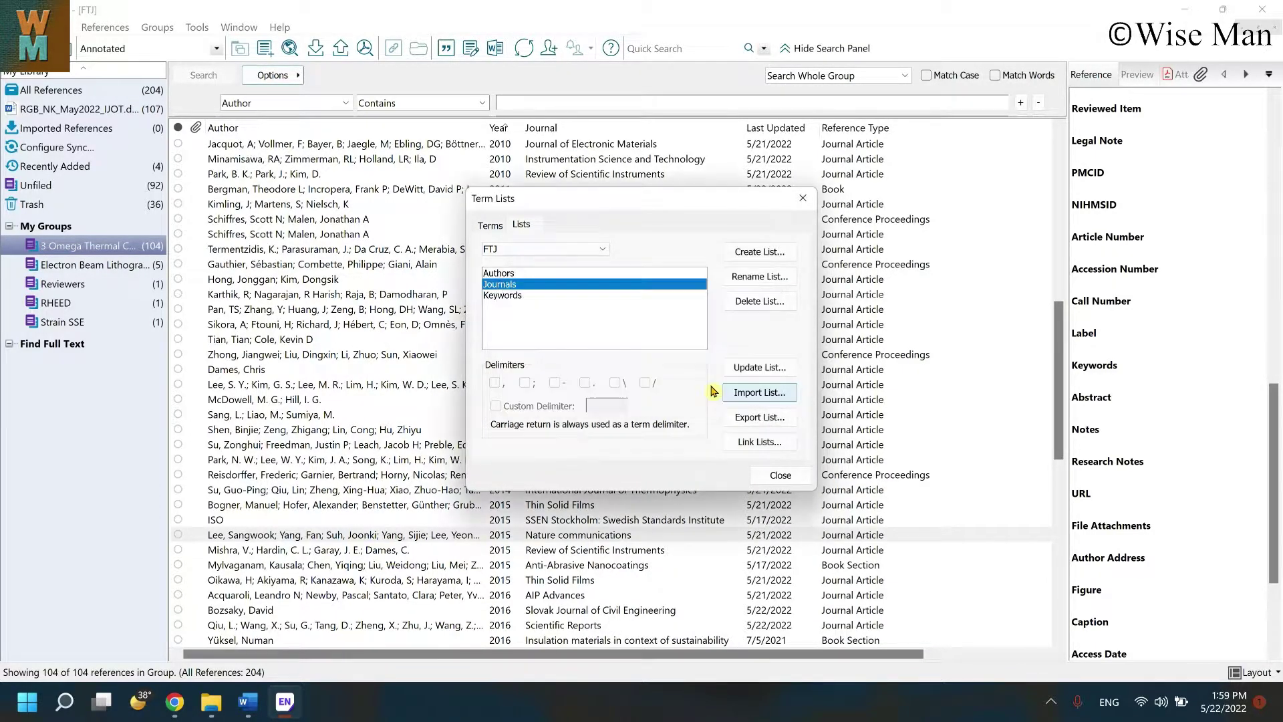
Show the Journals list's terms and widen the dialog and its full journal name and Abbreviation 1 columns
{"action": "left_click", "coordinate": [490, 226]}
{"action": "left_click_drag", "start_coordinate": [817, 374], "coordinate": [1223, 322]}
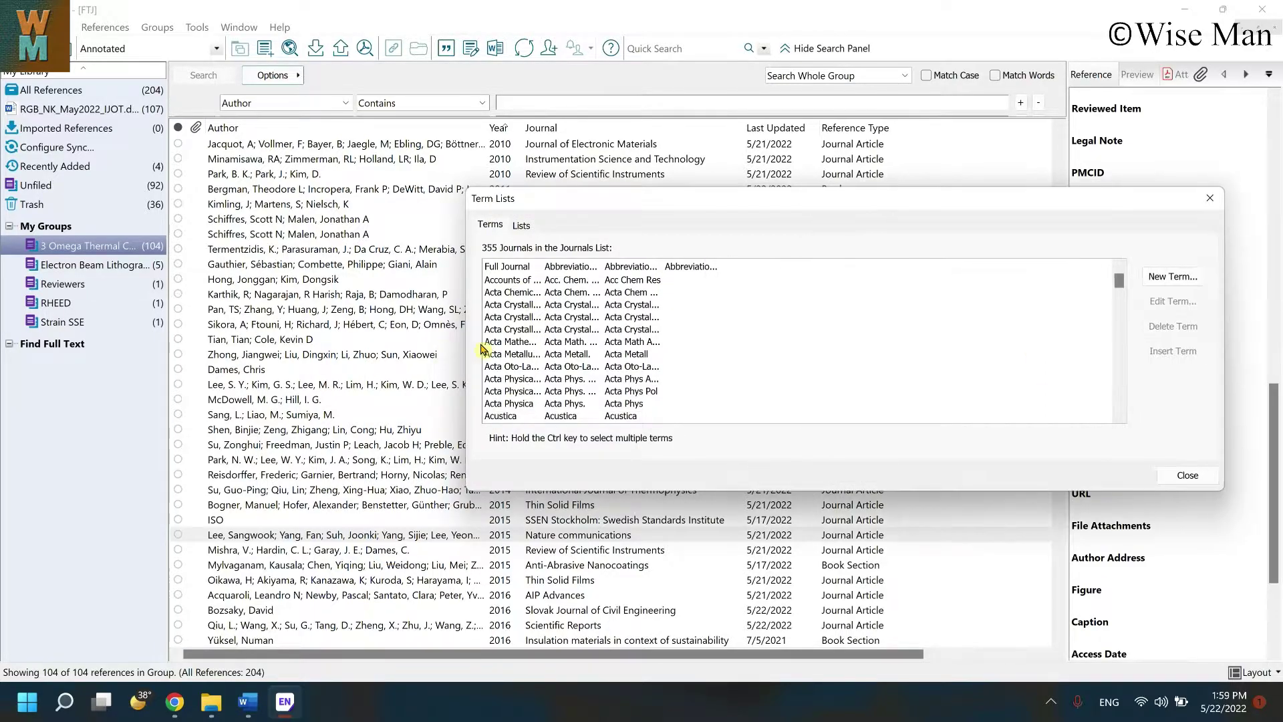
{"action": "left_click_drag", "start_coordinate": [461, 340], "coordinate": [146, 288]}
{"action": "left_click_drag", "start_coordinate": [217, 268], "coordinate": [679, 266]}
Browse the journal terms and their abbreviations, select the Nature Communications entry and close the Term Lists dialog
{"action": "scroll", "coordinate": [475, 355], "scroll_direction": "down", "scroll_amount": 7}
{"action": "scroll", "coordinate": [475, 354], "scroll_direction": "down", "scroll_amount": 20}
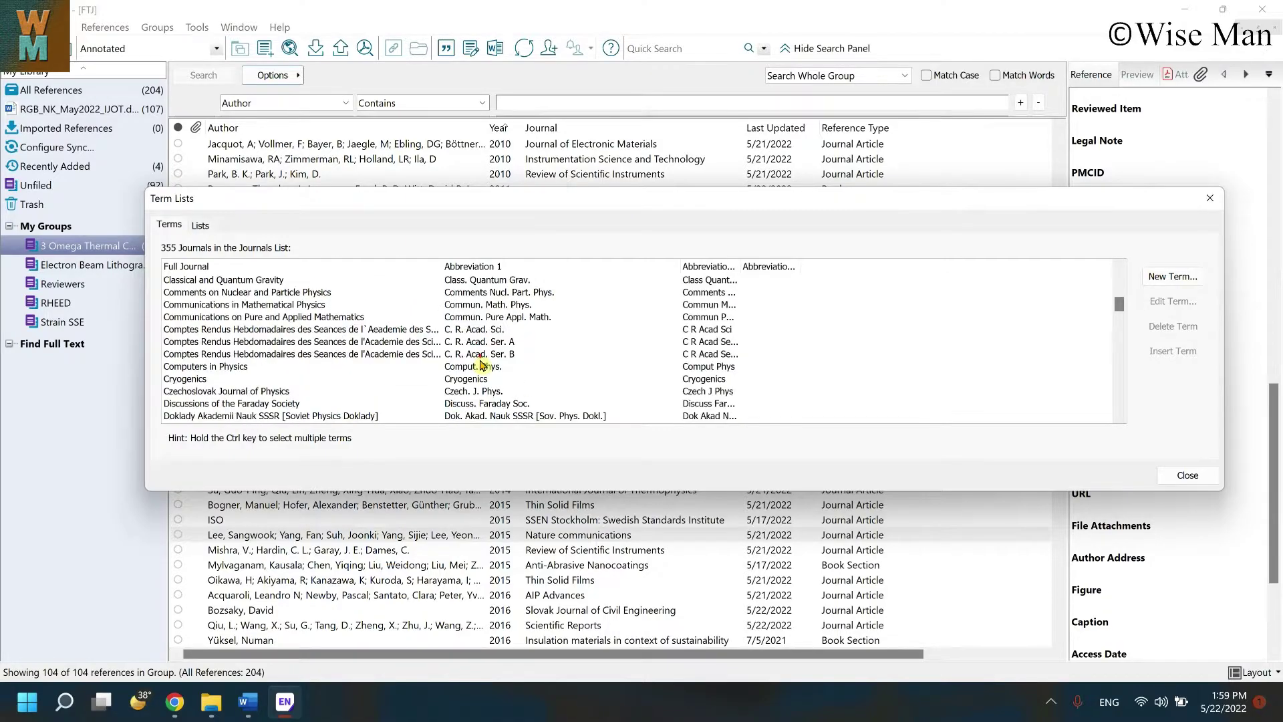
{"action": "scroll", "coordinate": [493, 375], "scroll_direction": "down", "scroll_amount": 20}
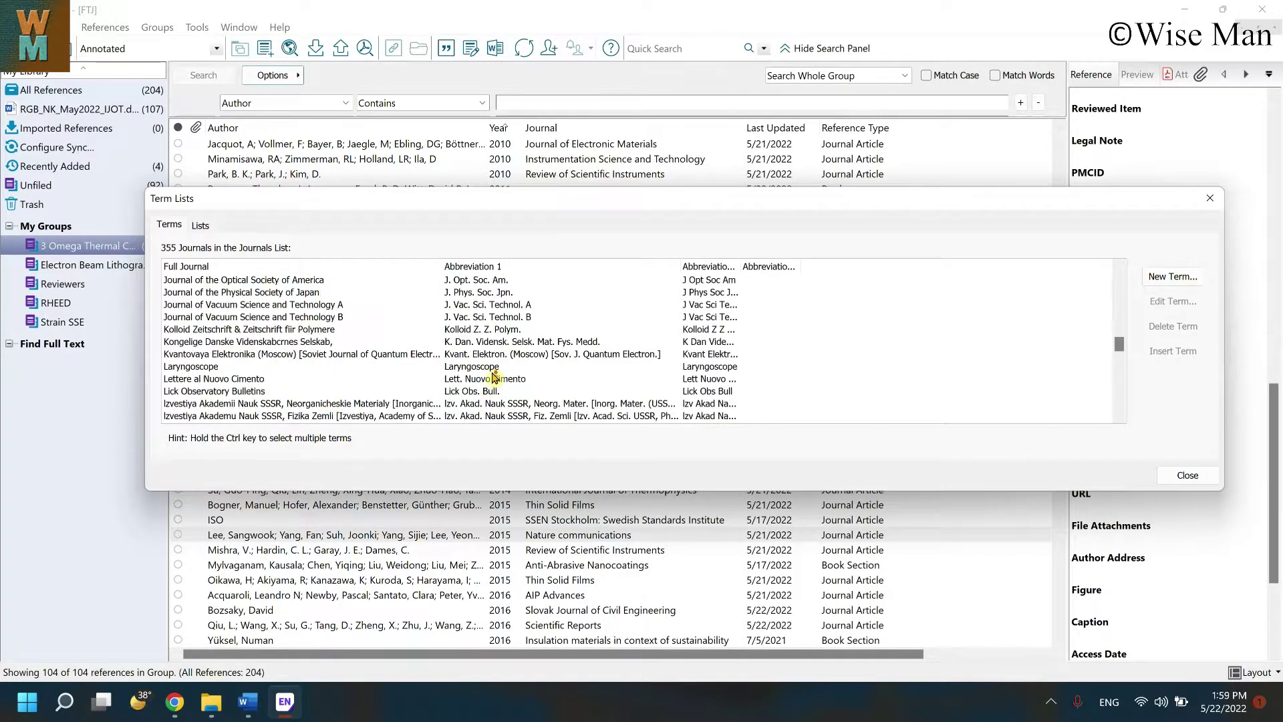
{"action": "scroll", "coordinate": [495, 378], "scroll_direction": "down", "scroll_amount": 10}
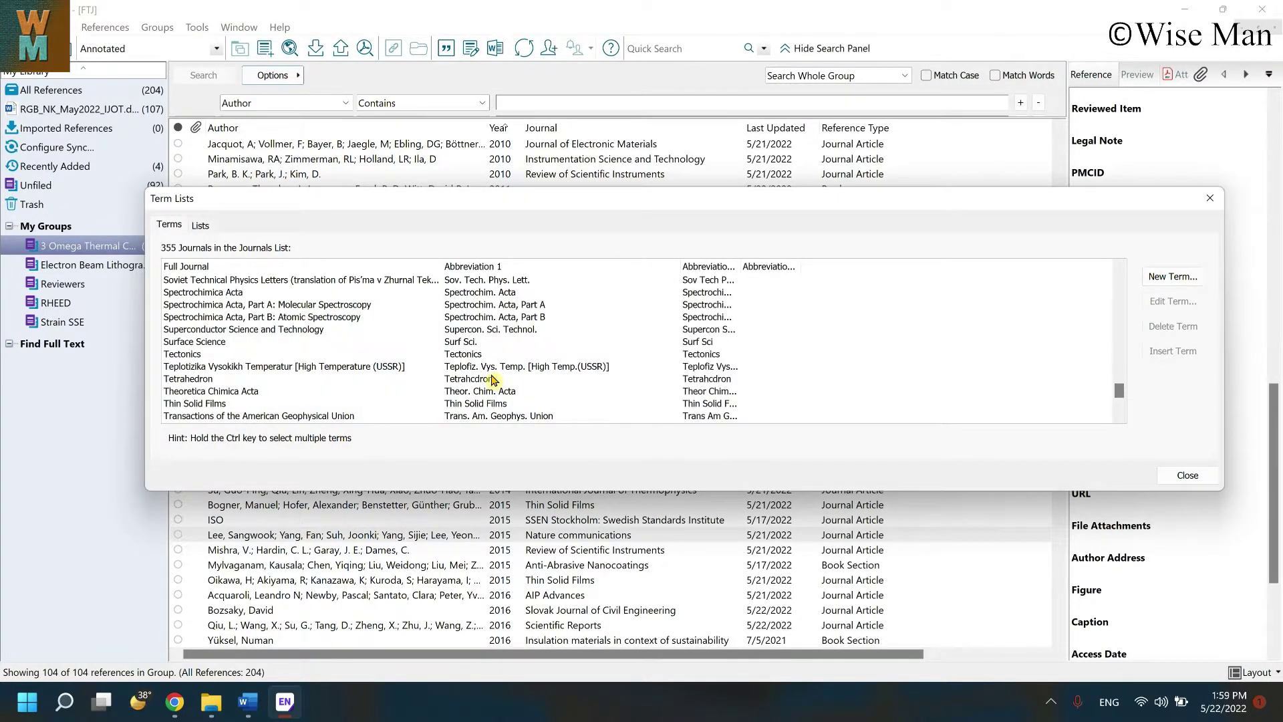
{"action": "scroll", "coordinate": [286, 359], "scroll_direction": "up", "scroll_amount": 20}
{"action": "left_click", "coordinate": [257, 280]}
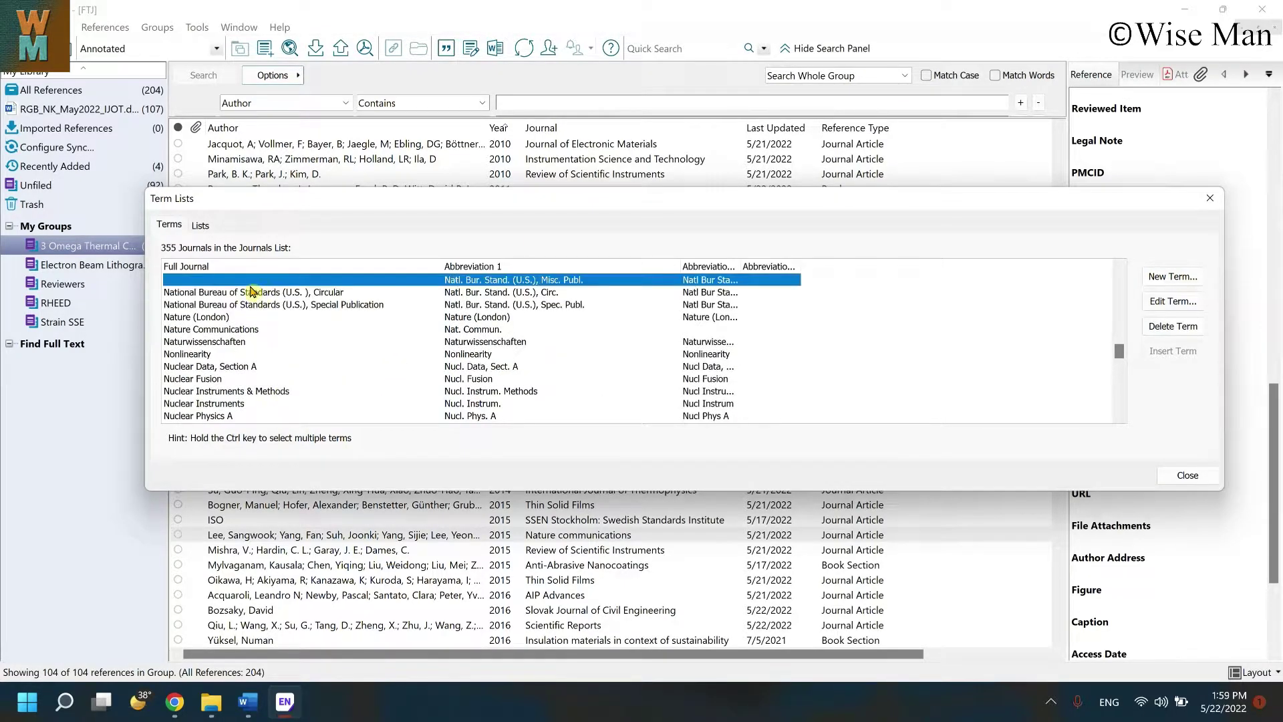
{"action": "left_click", "coordinate": [241, 330]}
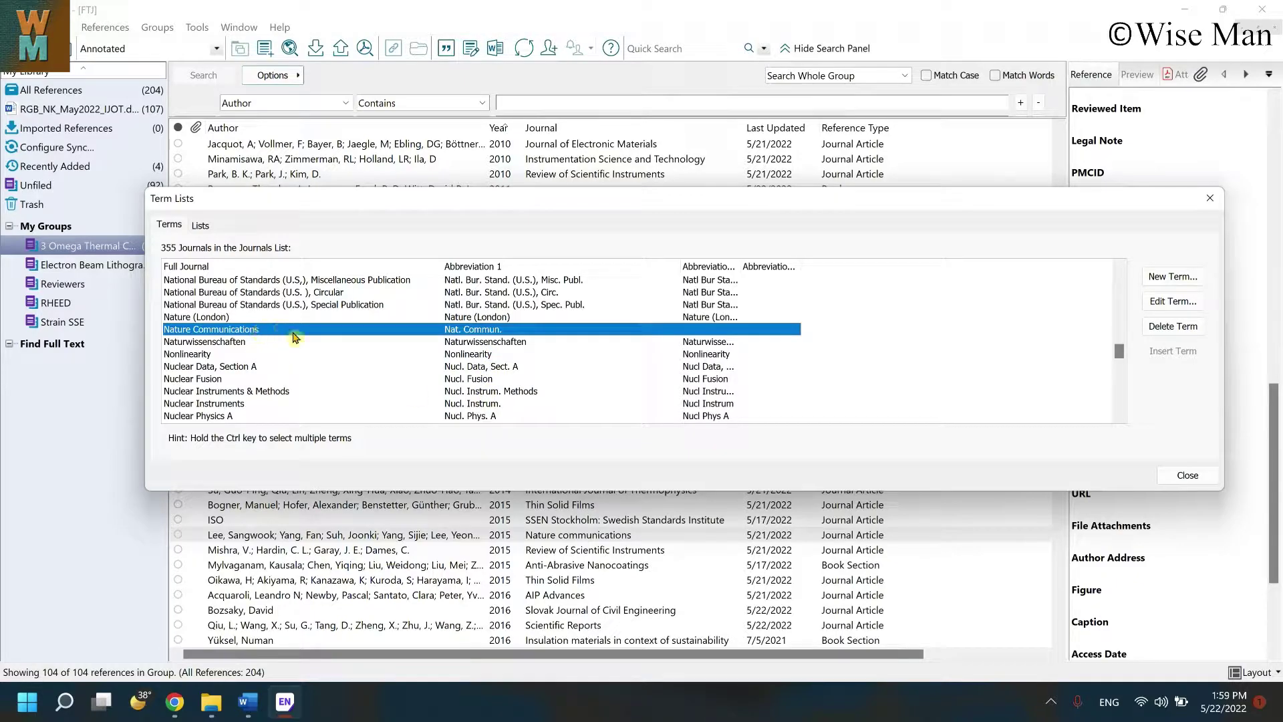
{"action": "left_click", "coordinate": [1186, 475]}
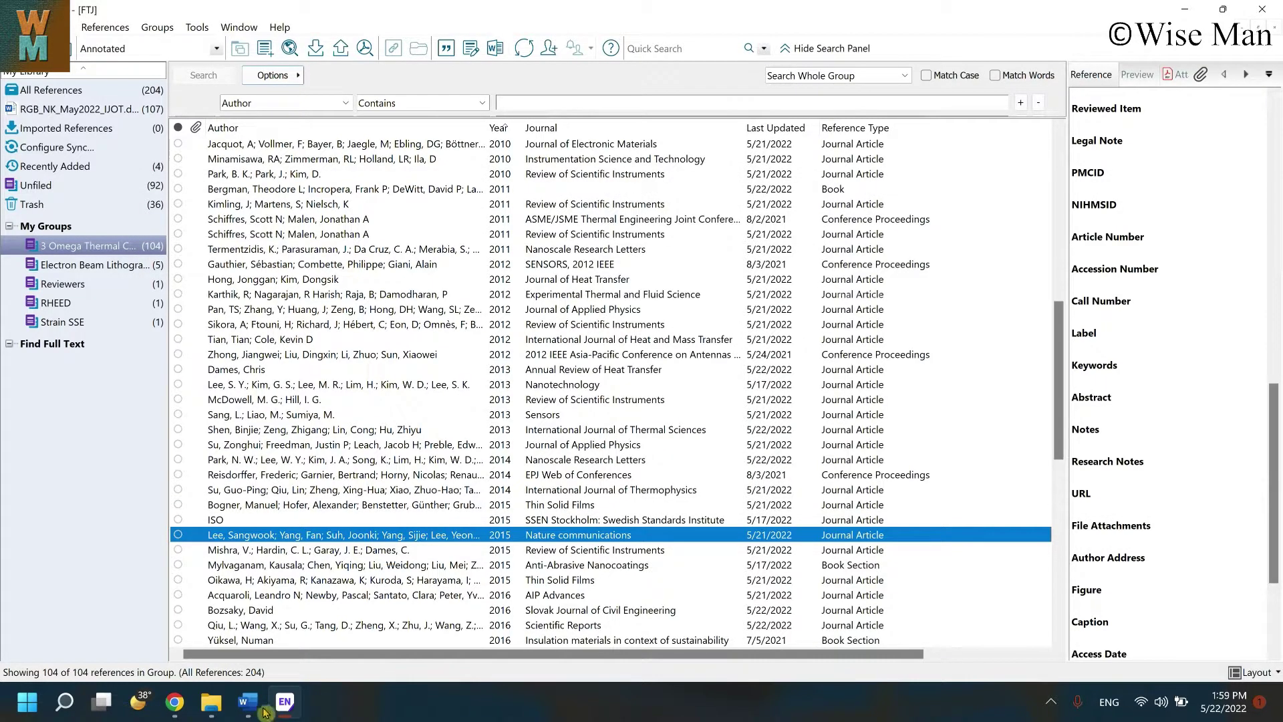
Switch to Word and update the citations and bibliography
{"action": "left_click", "coordinate": [248, 703]}
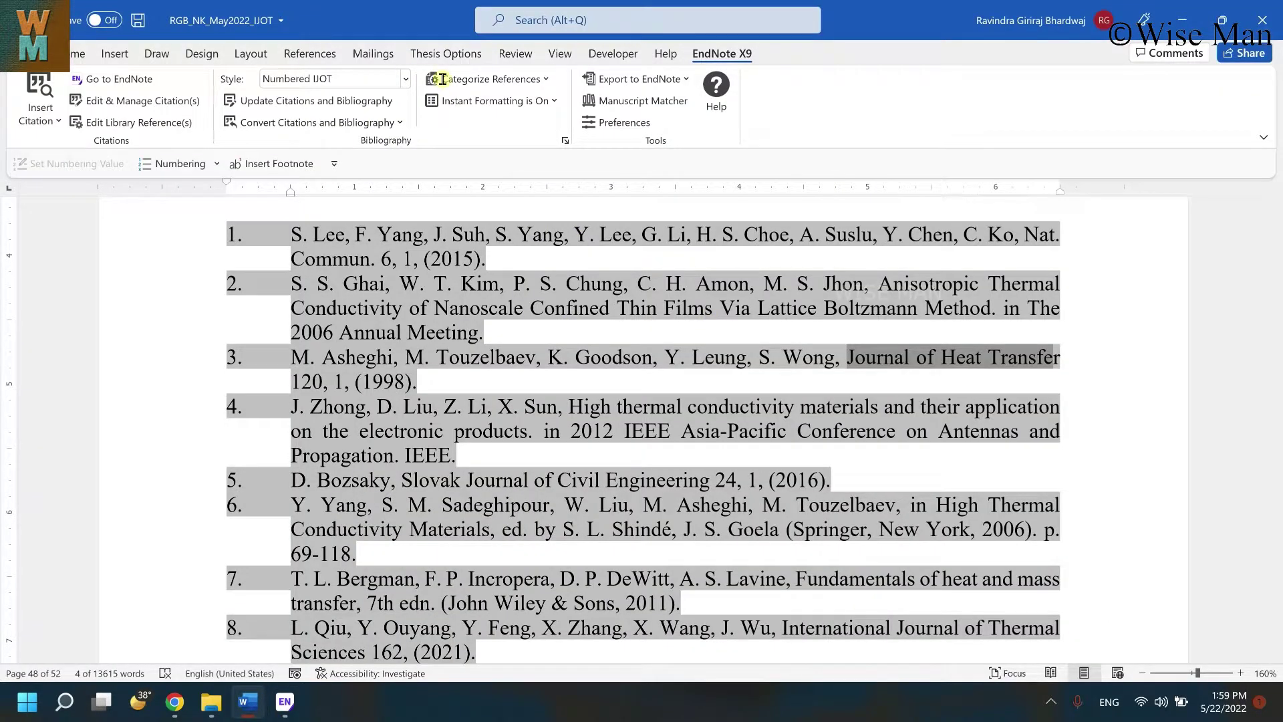
{"action": "left_click", "coordinate": [331, 101]}
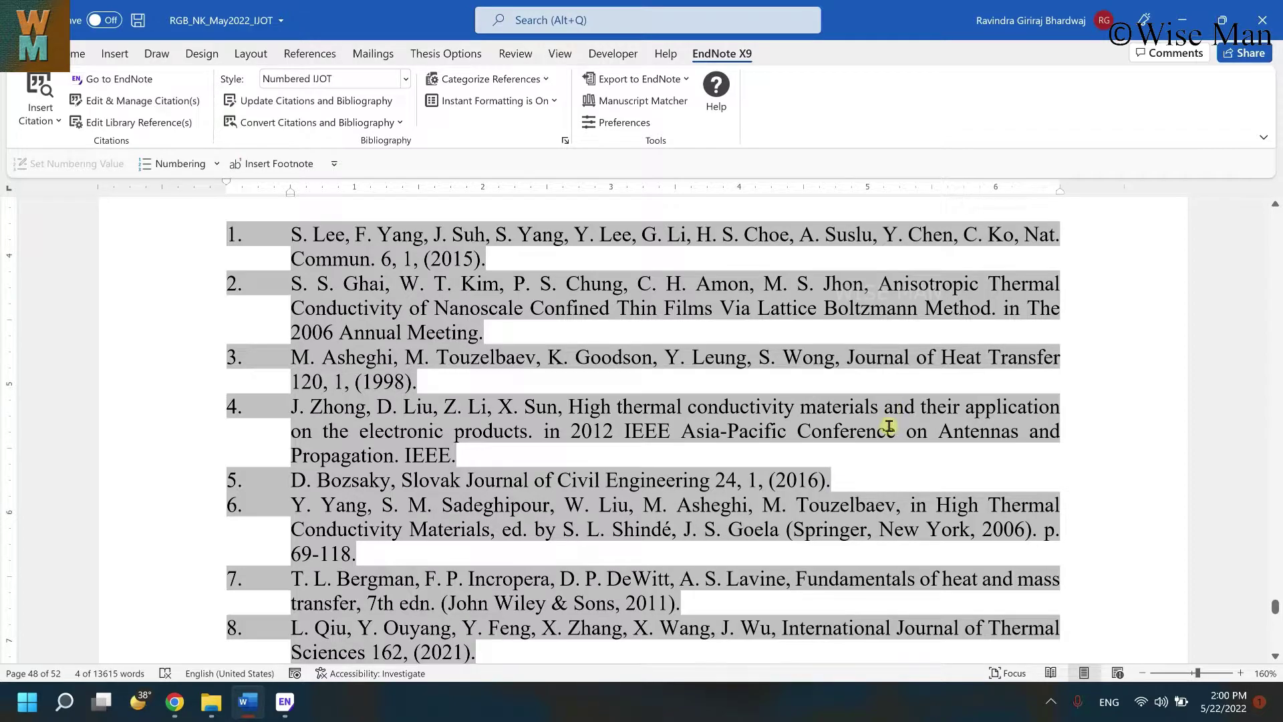
Check the journal names throughout the bibliography, highlighting the abbreviations in references 34 and 41
{"action": "scroll", "coordinate": [891, 481], "scroll_direction": "down", "scroll_amount": 5}
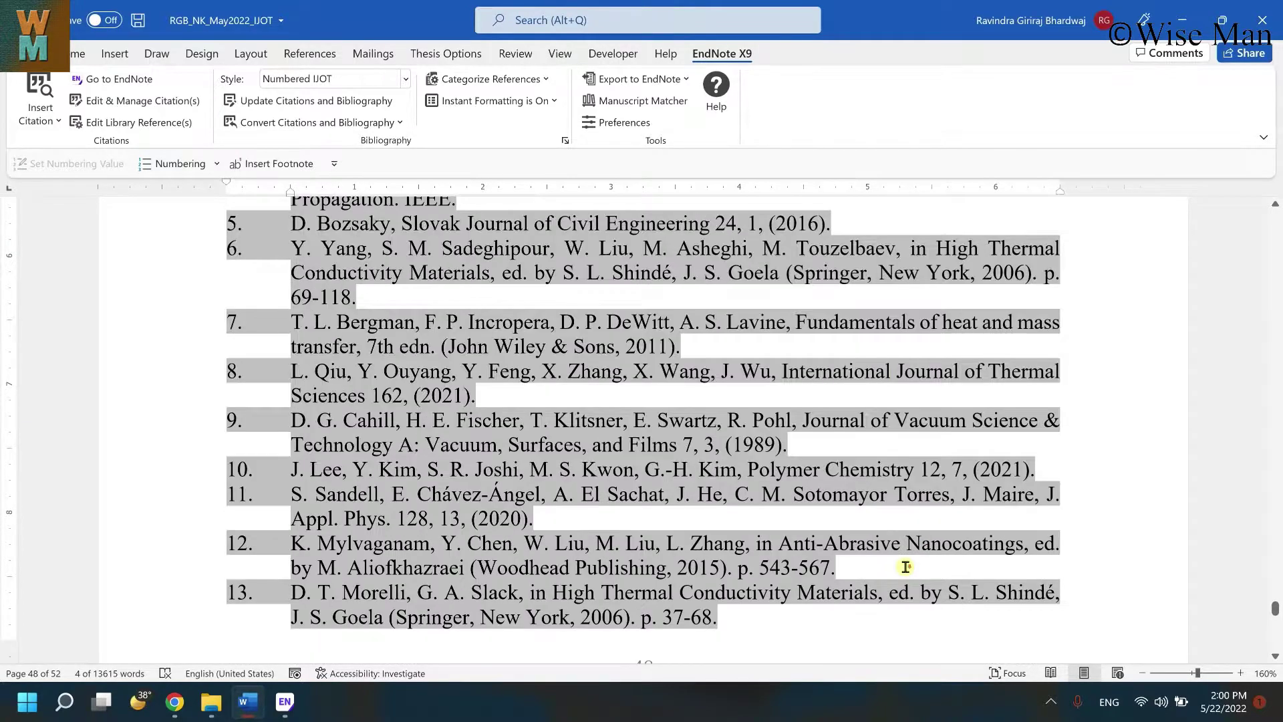
{"action": "scroll", "coordinate": [905, 567], "scroll_direction": "down", "scroll_amount": 8}
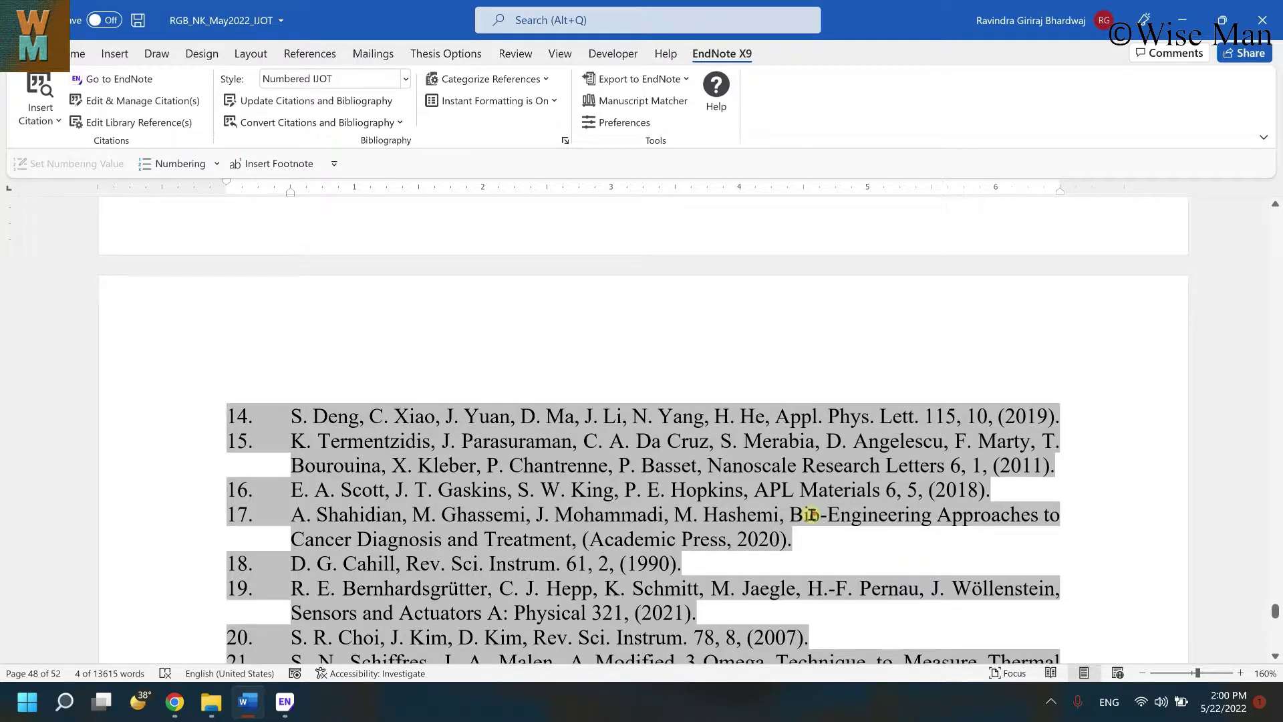
{"action": "scroll", "coordinate": [812, 517], "scroll_direction": "down", "scroll_amount": 3}
{"action": "scroll", "coordinate": [812, 519], "scroll_direction": "down", "scroll_amount": 4}
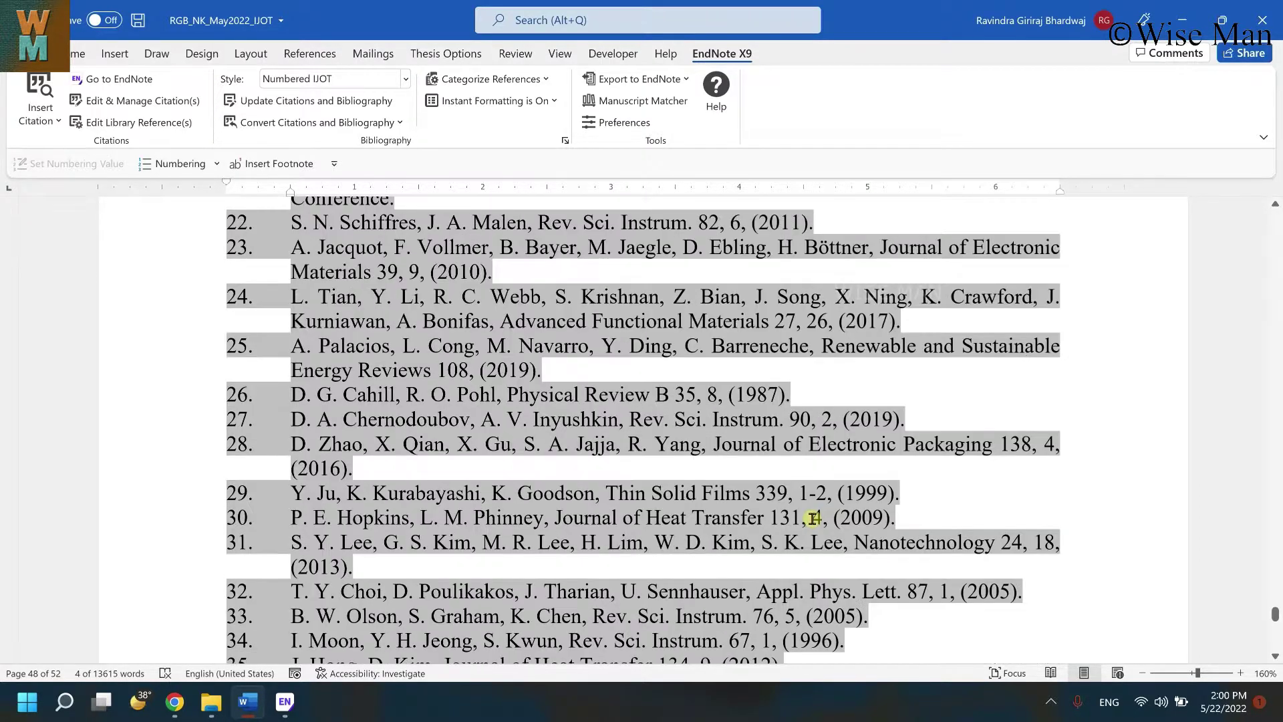
{"action": "scroll", "coordinate": [812, 518], "scroll_direction": "down", "scroll_amount": 3}
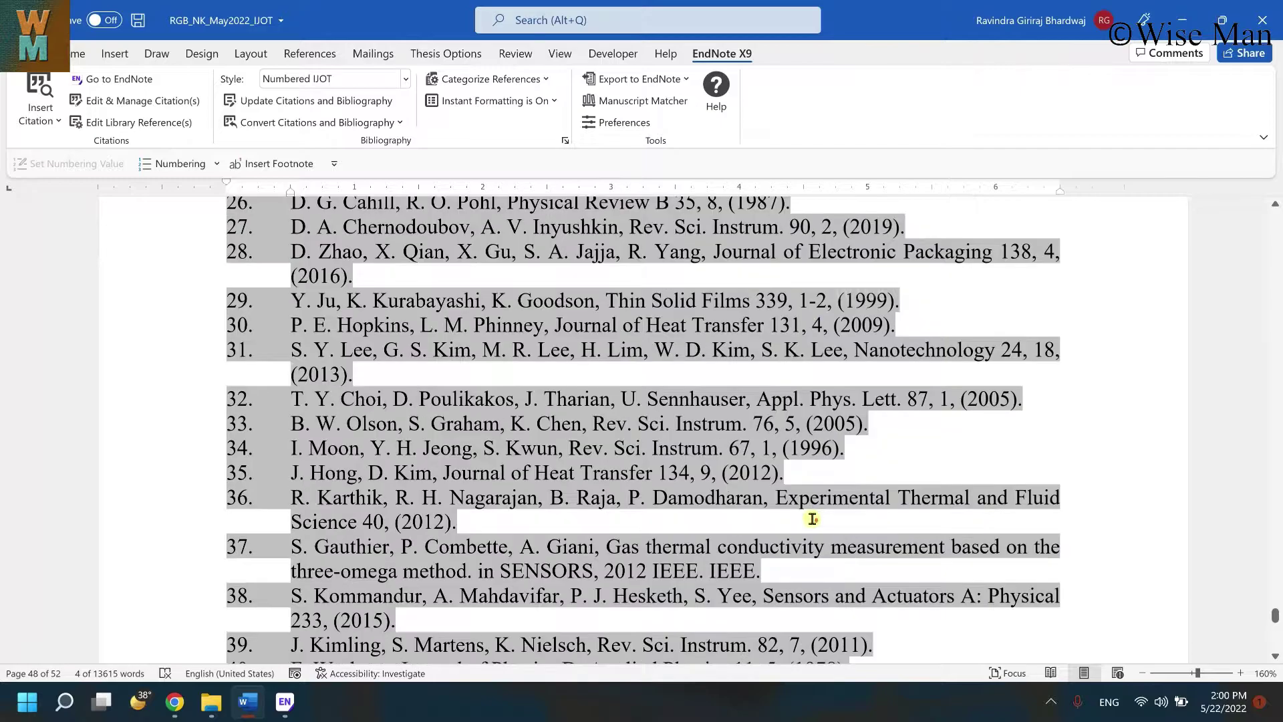
{"action": "left_click_drag", "start_coordinate": [569, 446], "coordinate": [719, 442]}
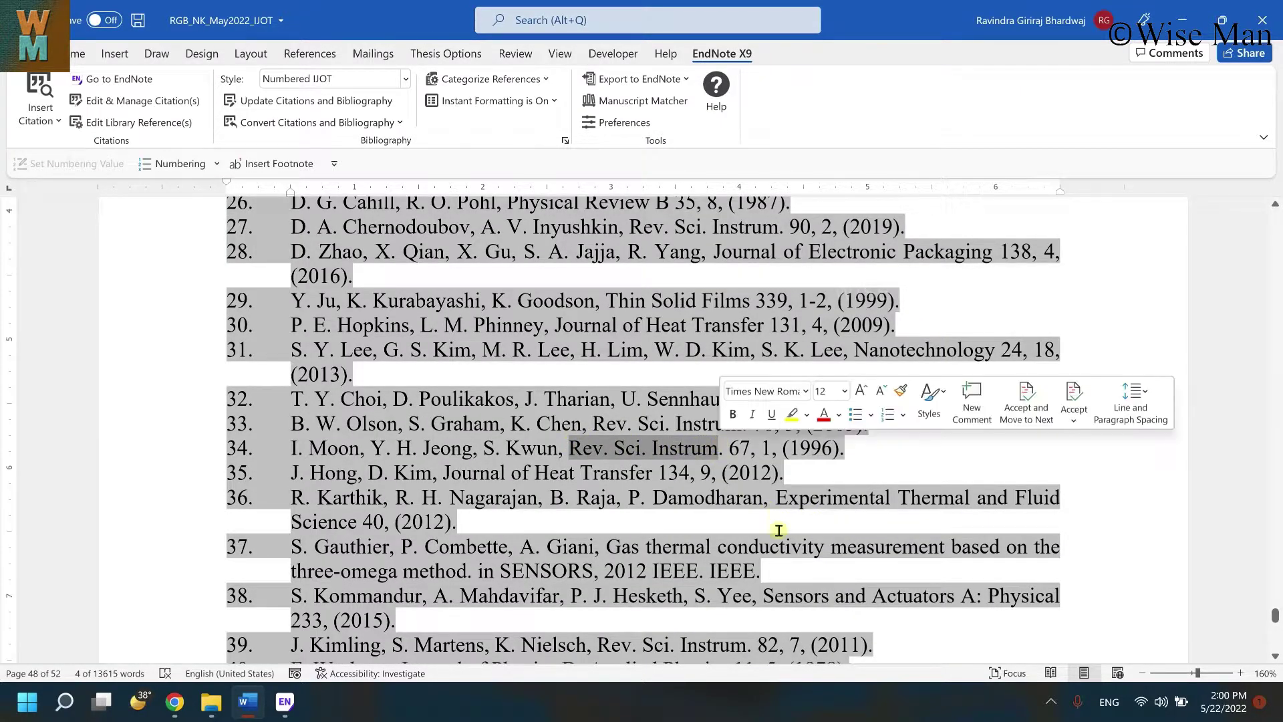
{"action": "scroll", "coordinate": [779, 543], "scroll_direction": "down", "scroll_amount": 3}
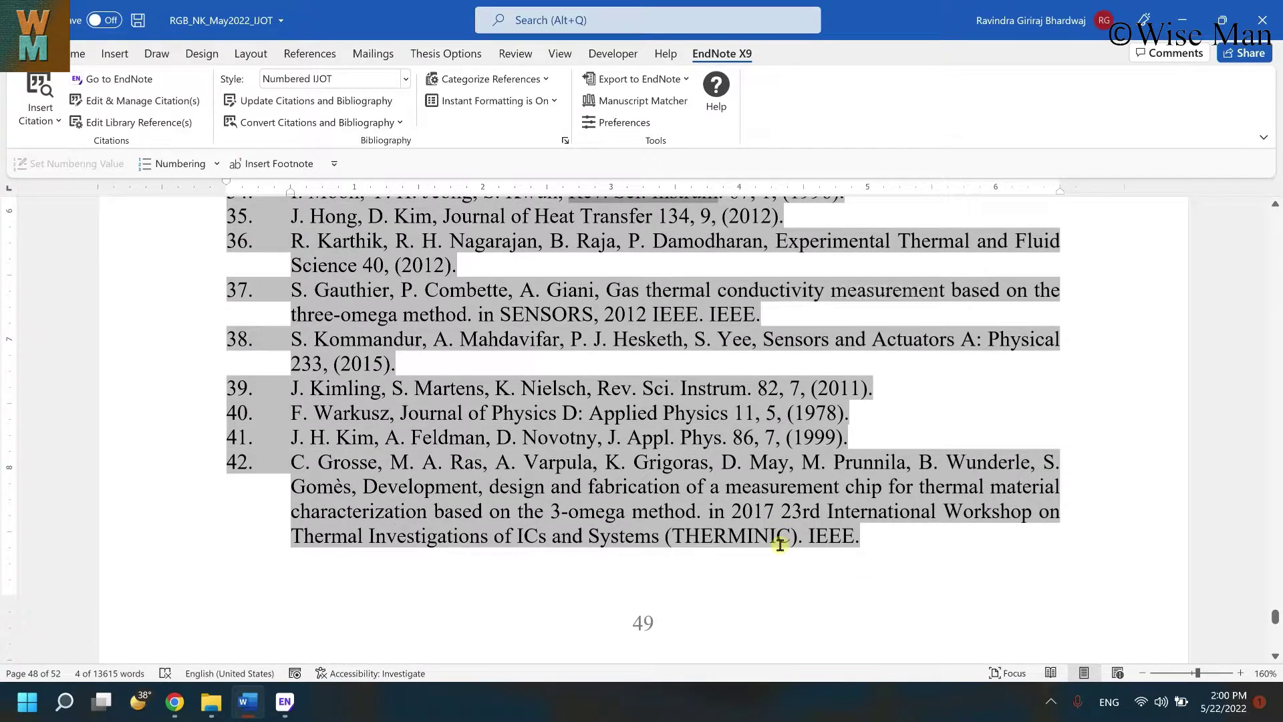
{"action": "scroll", "coordinate": [780, 544], "scroll_direction": "down", "scroll_amount": 3}
{"action": "scroll", "coordinate": [630, 338], "scroll_direction": "up", "scroll_amount": 2}
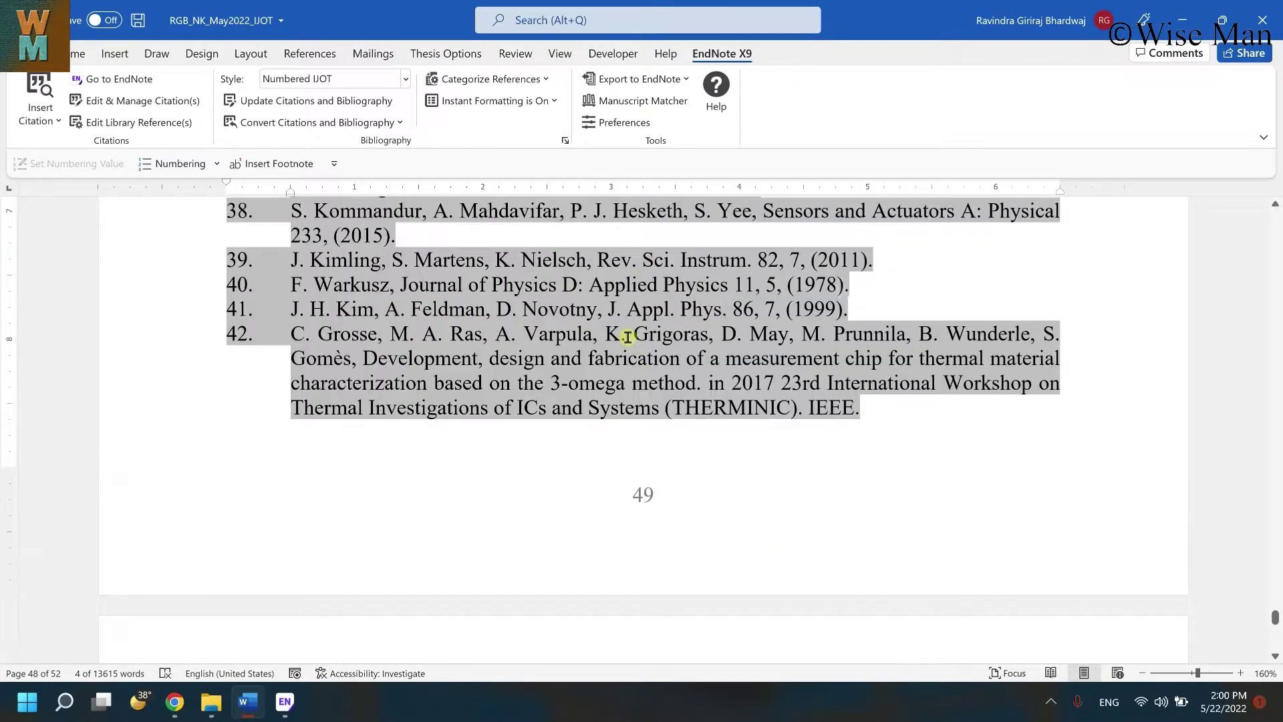
{"action": "left_click_drag", "start_coordinate": [631, 308], "coordinate": [720, 308]}
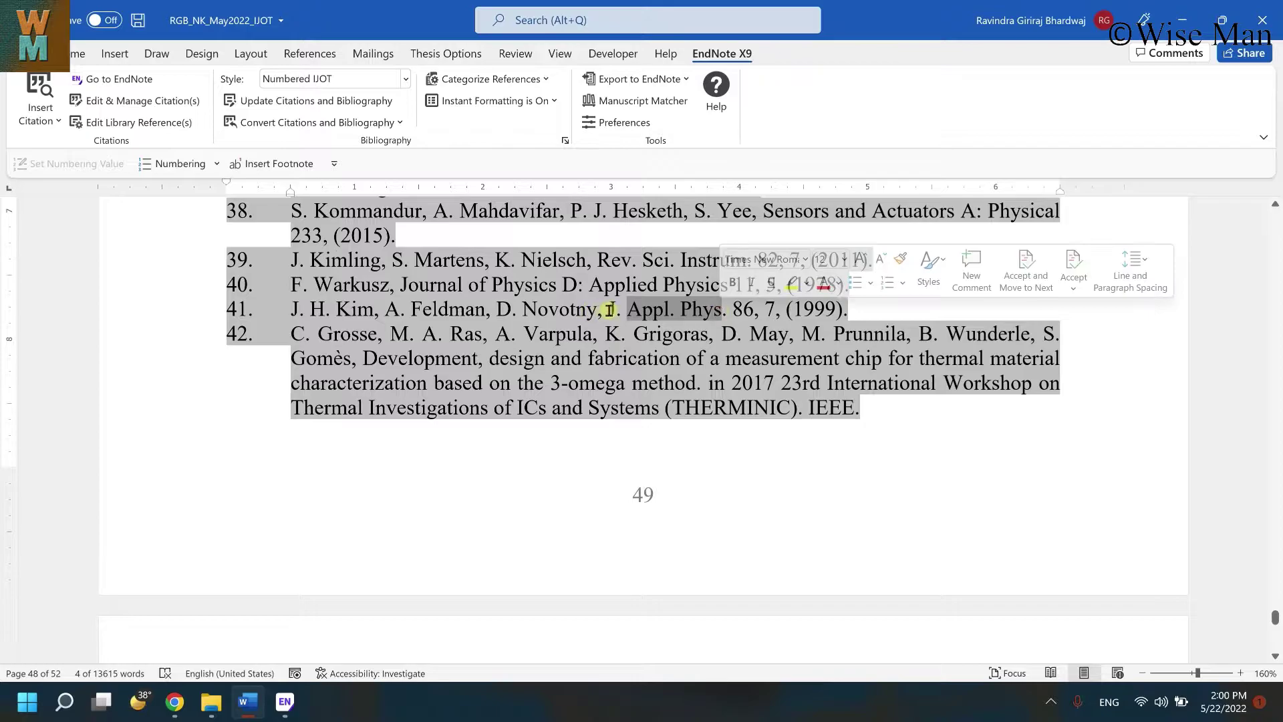
{"action": "key", "text": "ctrl+shift+Left"}
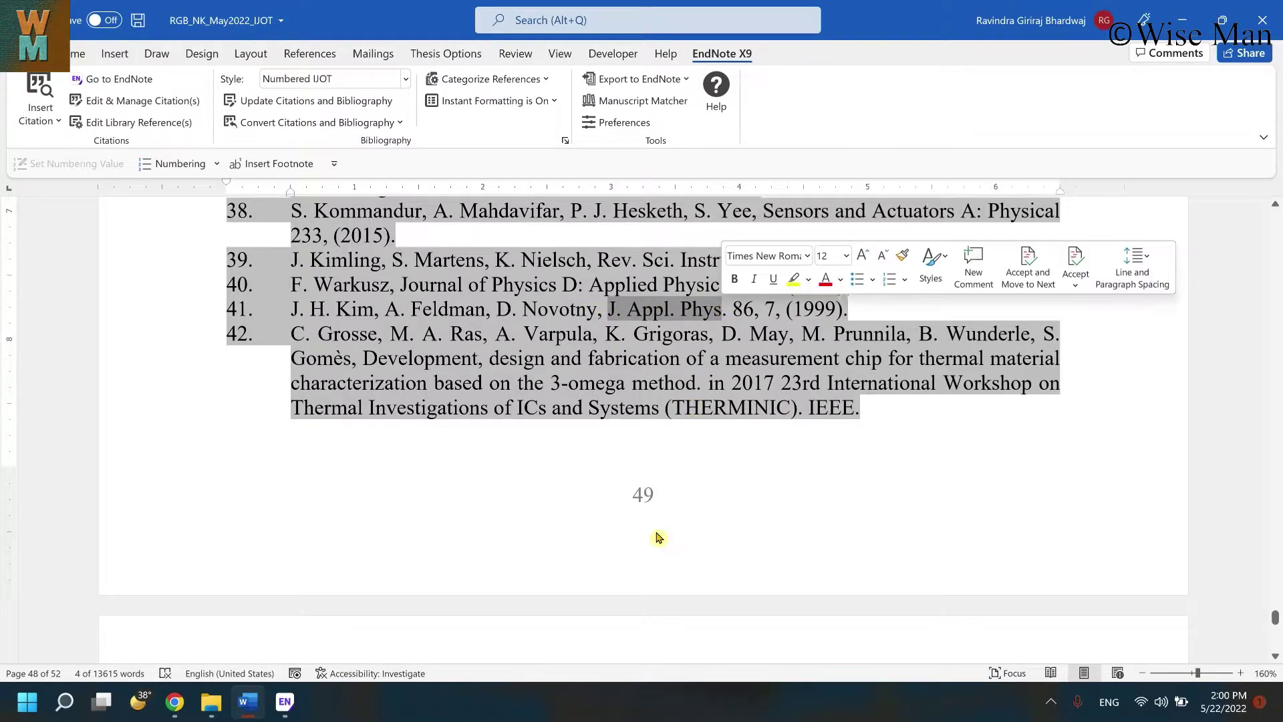
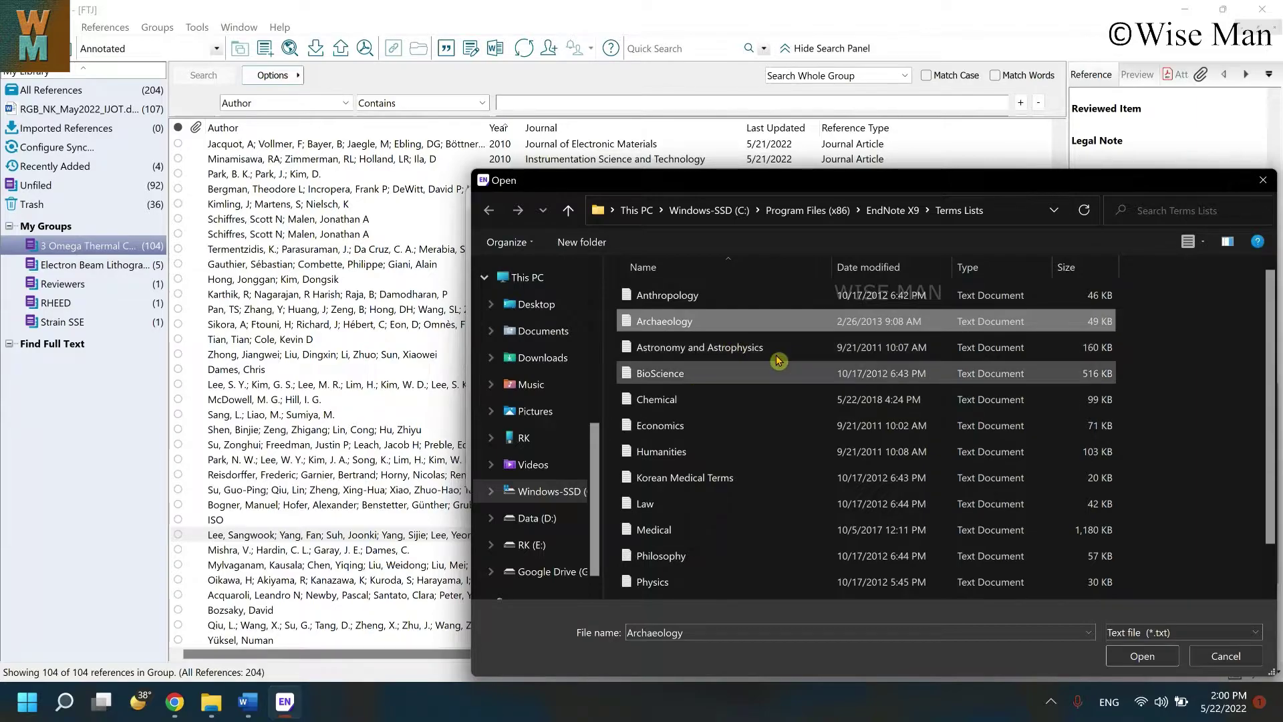
In EndNote, import the BioScience terms file into the Authors list
{"action": "left_click", "coordinate": [726, 378]}
{"action": "left_click", "coordinate": [1142, 655]}
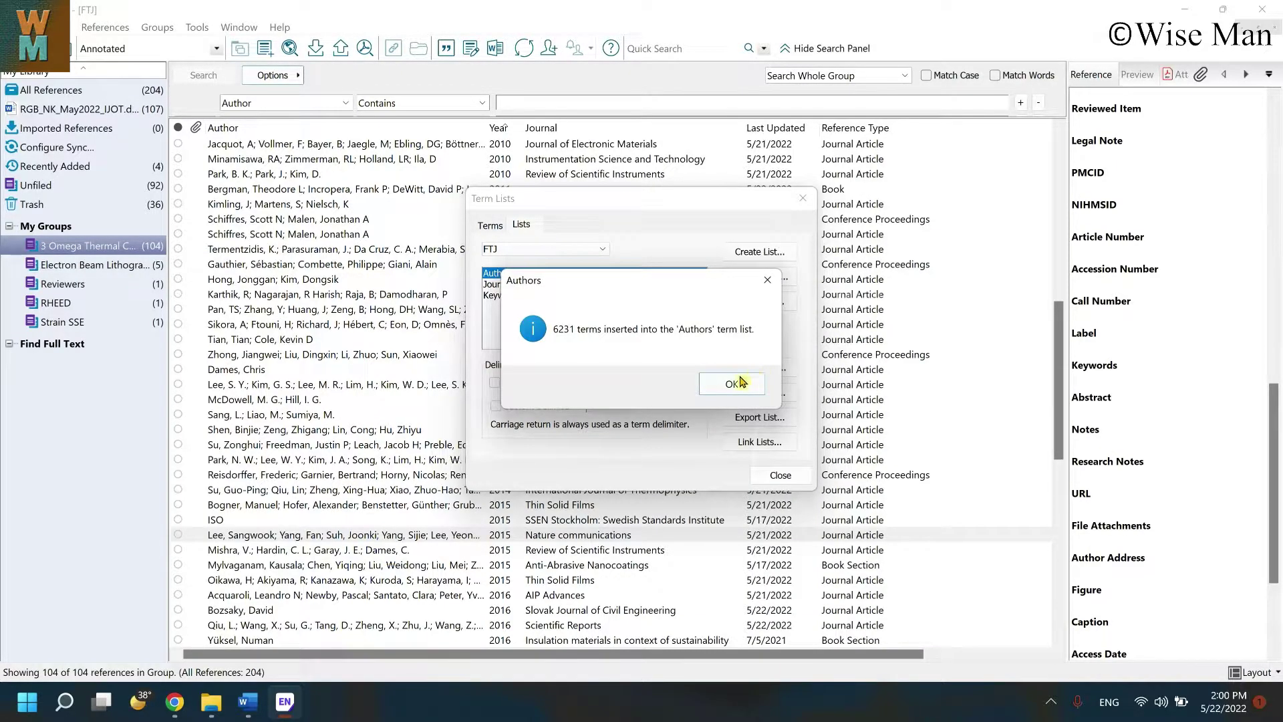
Widen the Term Lists dialog and delete all terms from the Authors list
{"action": "left_click", "coordinate": [768, 286]}
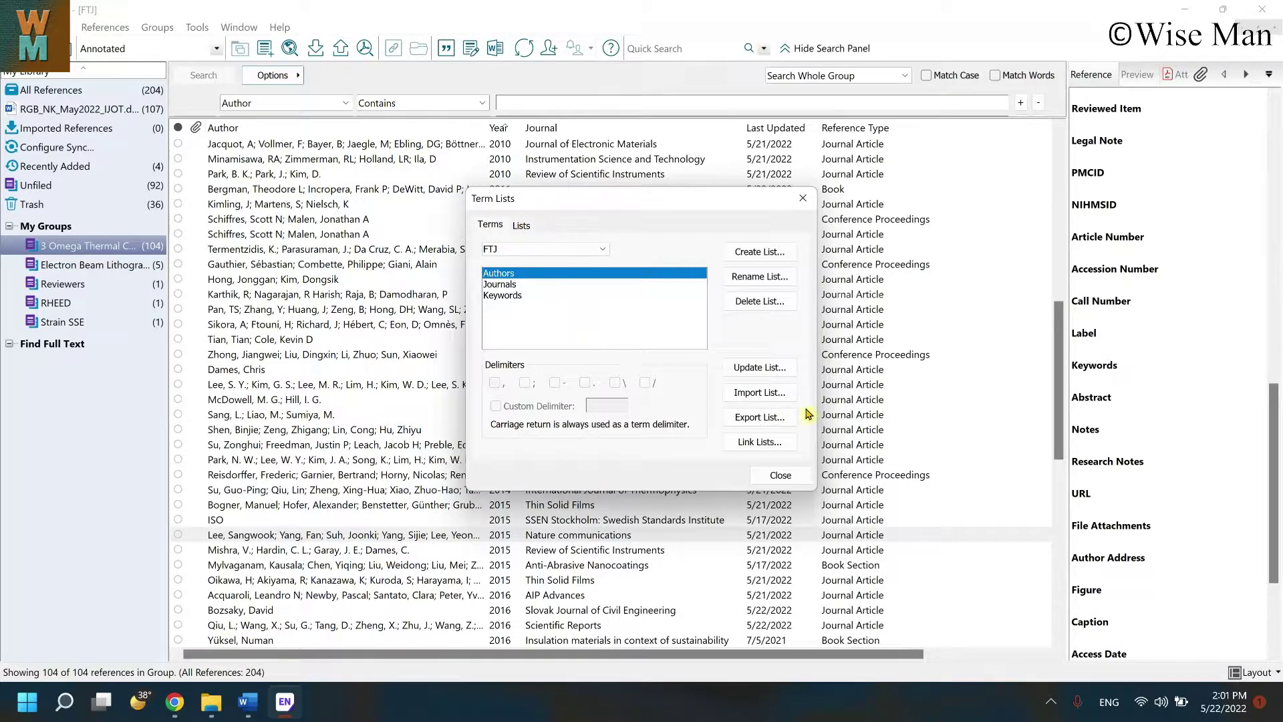
{"action": "left_click", "coordinate": [492, 225]}
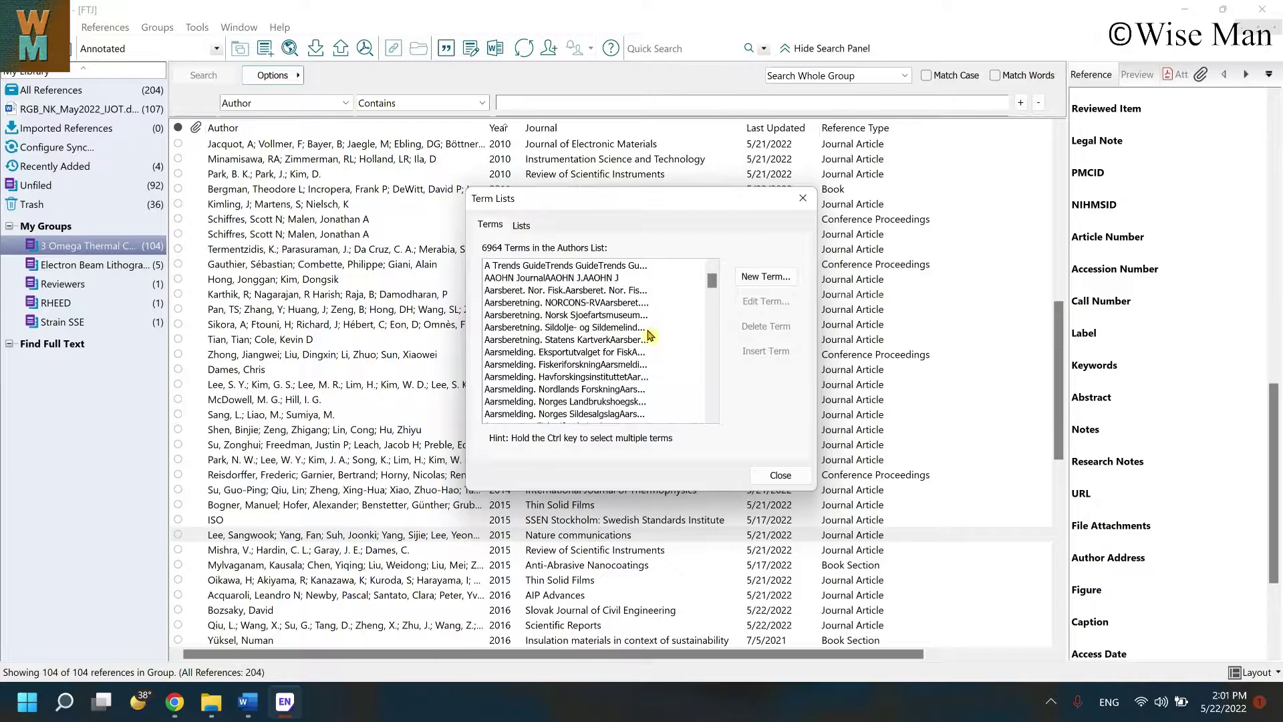
{"action": "left_click_drag", "start_coordinate": [456, 350], "coordinate": [230, 350]}
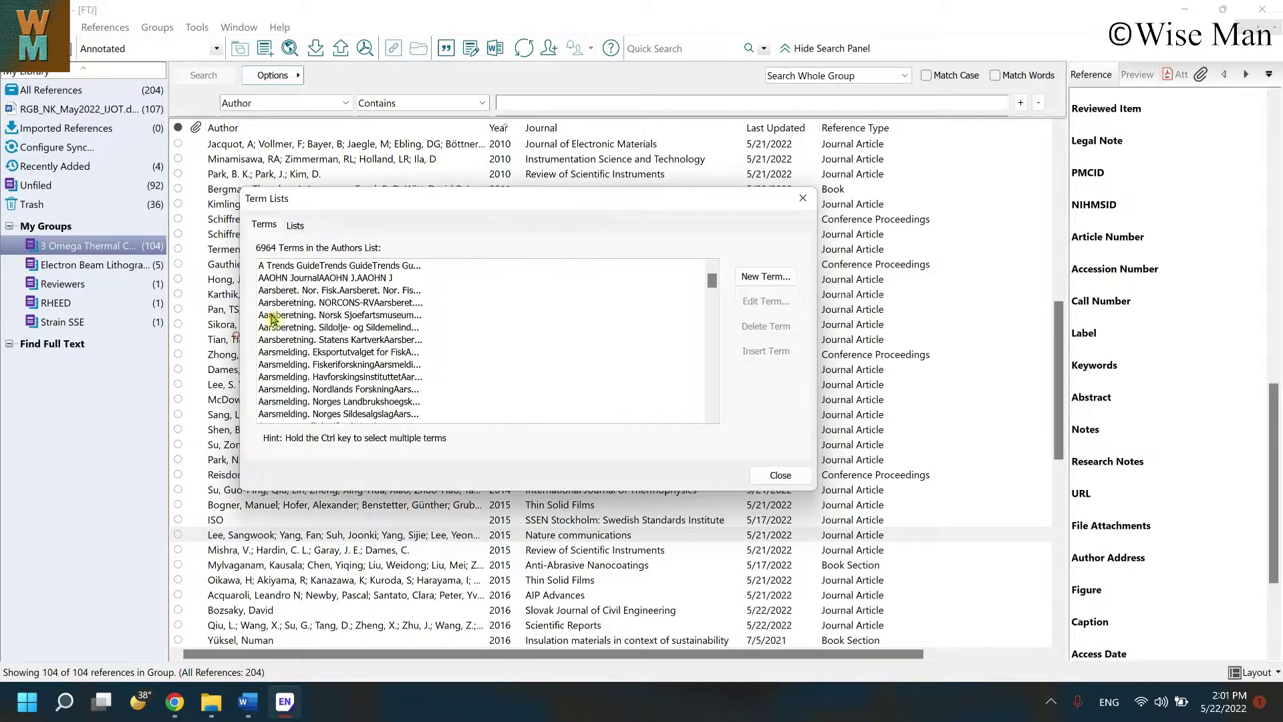
{"action": "left_click", "coordinate": [375, 302]}
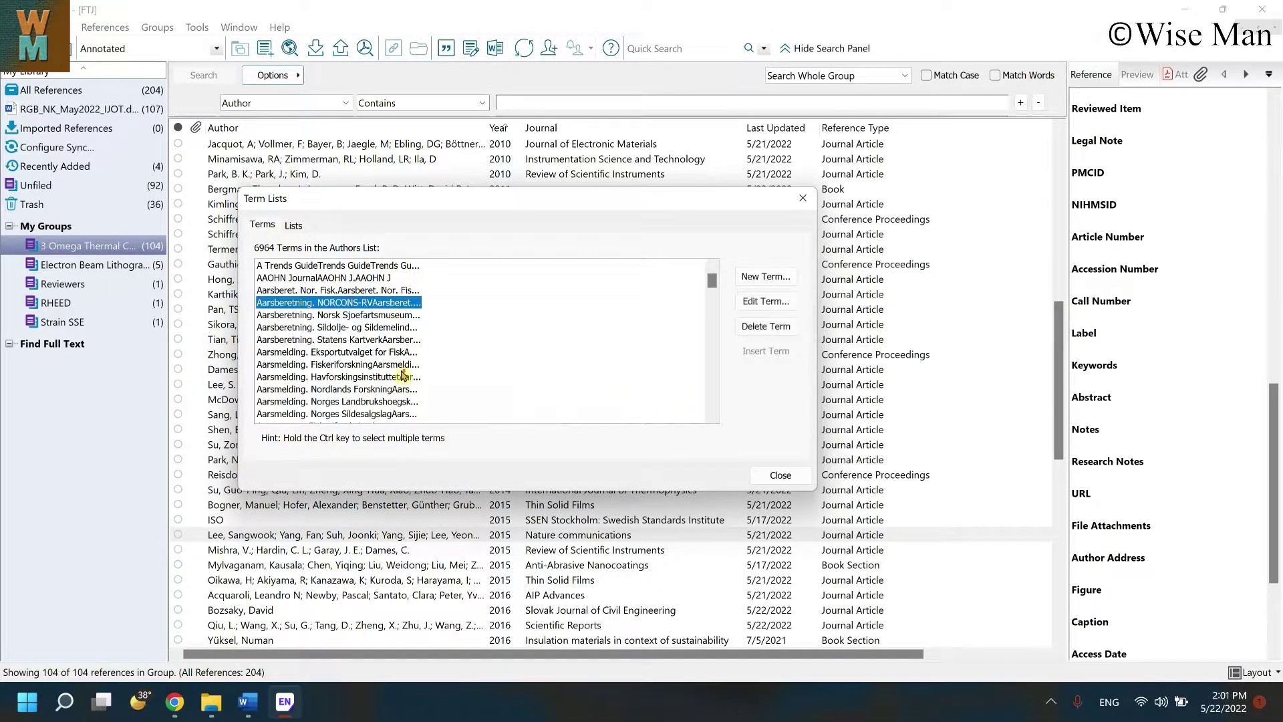
{"action": "scroll", "coordinate": [408, 367], "scroll_direction": "down", "scroll_amount": 10}
{"action": "left_click_drag", "start_coordinate": [712, 292], "coordinate": [713, 415]}
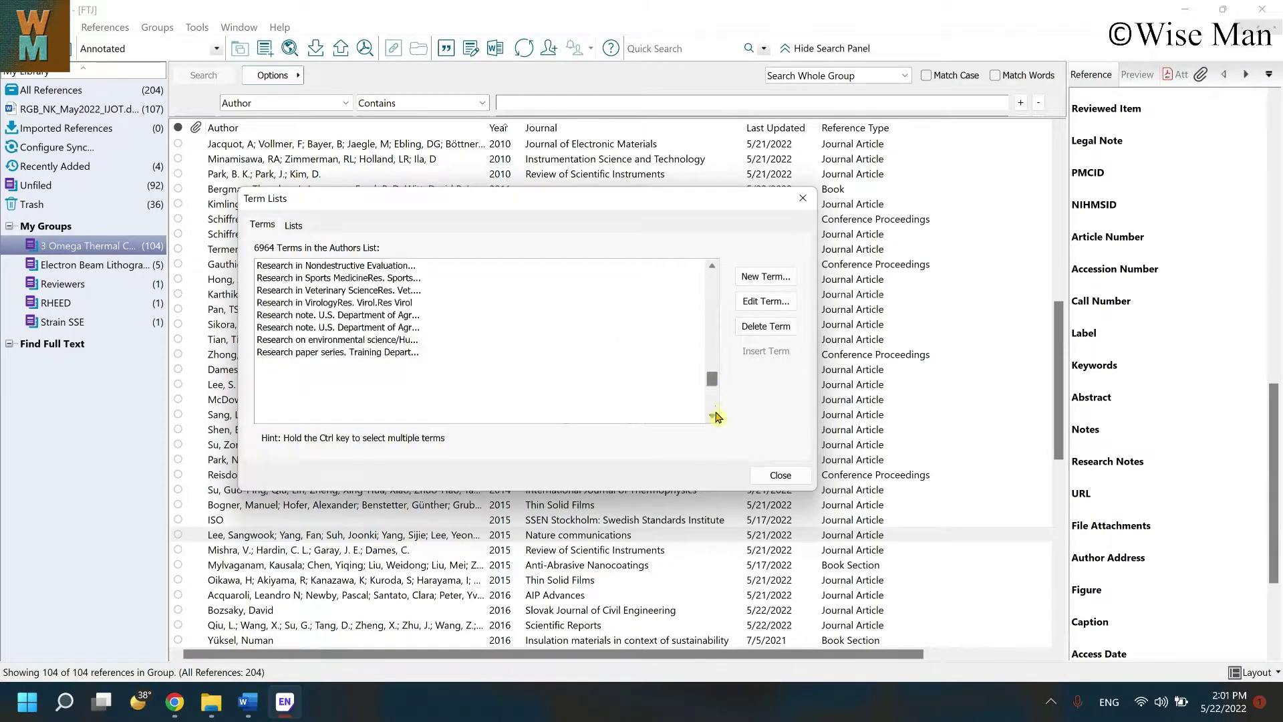
{"action": "left_click", "coordinate": [418, 390]}
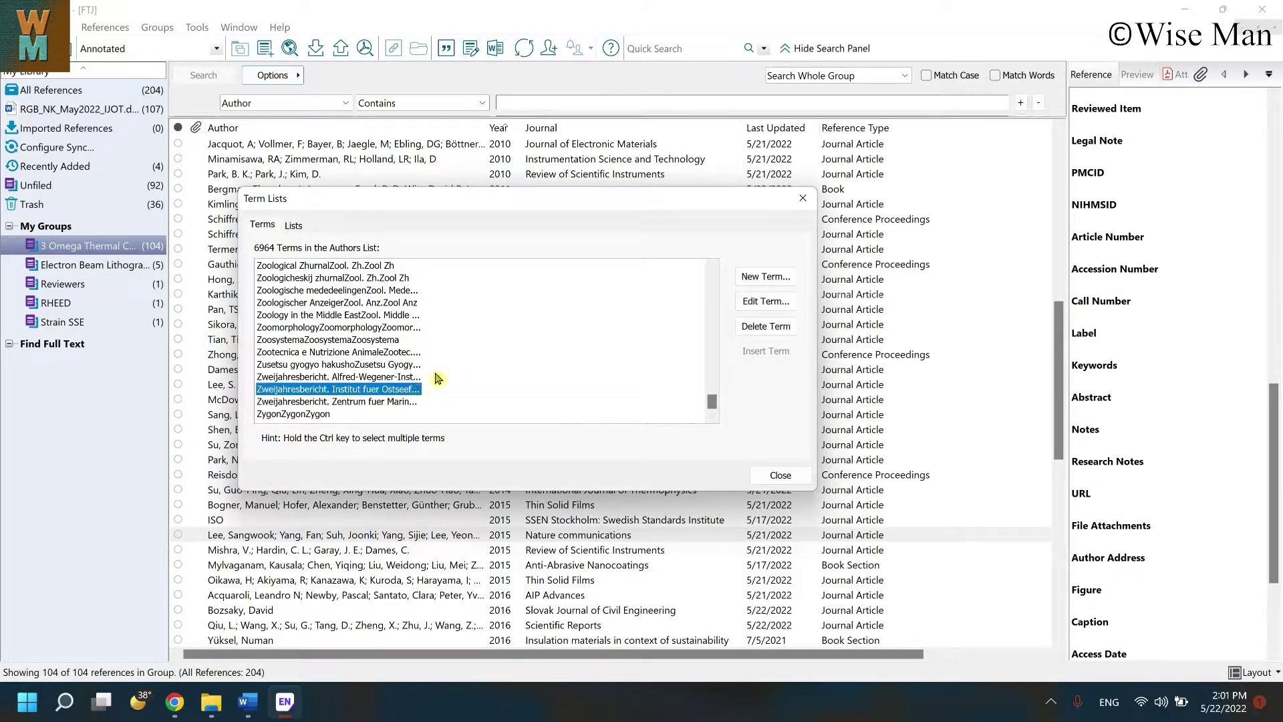
{"action": "key", "text": "ctrl+a"}
{"action": "left_click", "coordinate": [766, 326]}
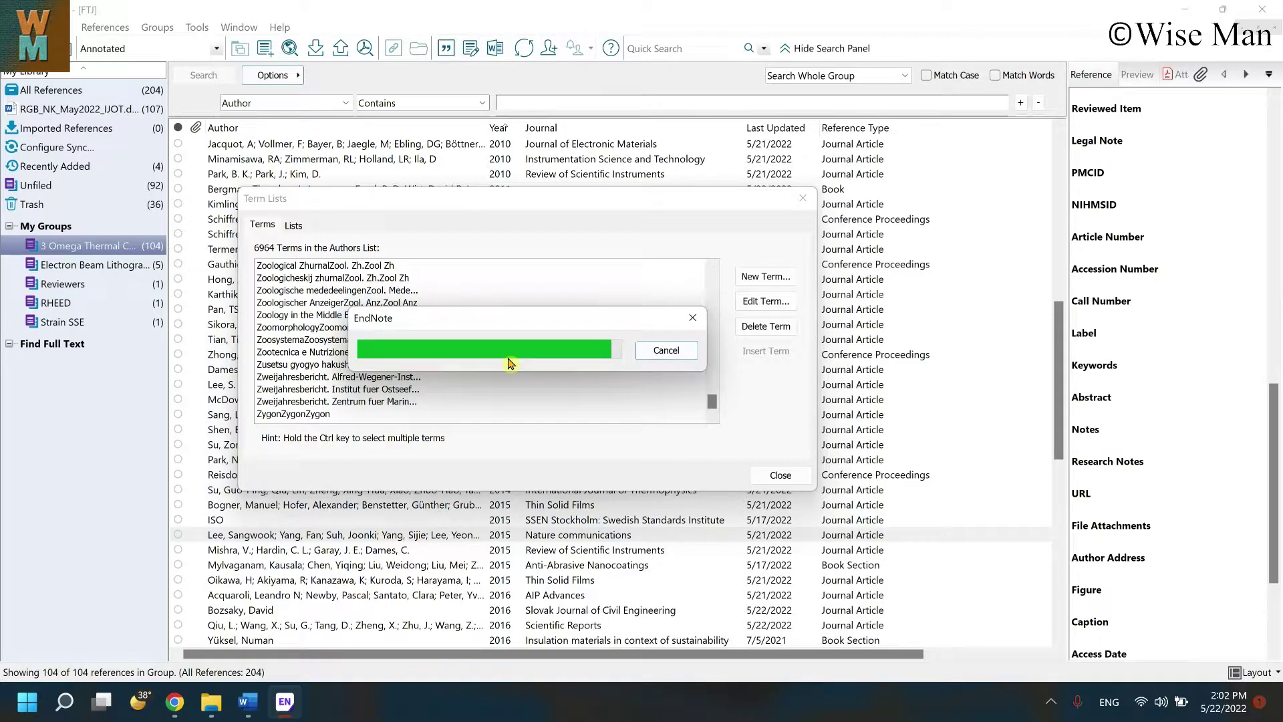
Import the Chemical terms file from EndNote's Terms Lists folder into the Journals list
{"action": "left_click", "coordinate": [293, 226]}
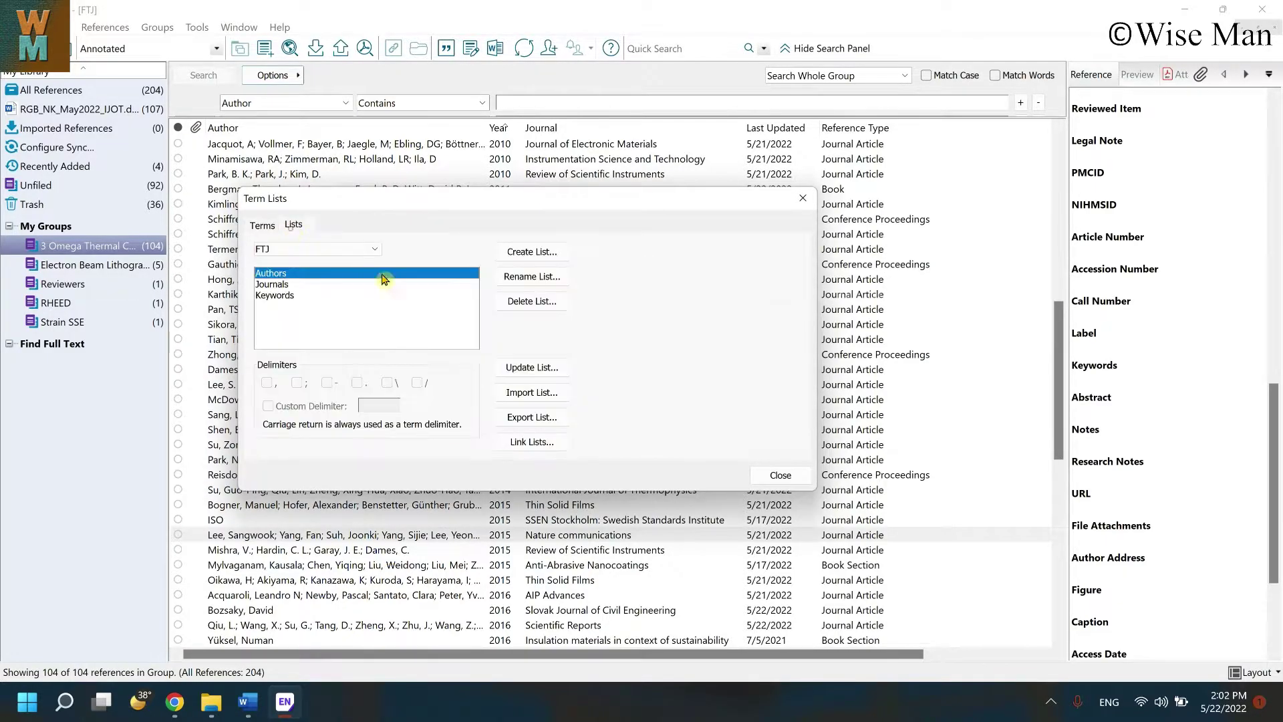
{"action": "left_click", "coordinate": [285, 285]}
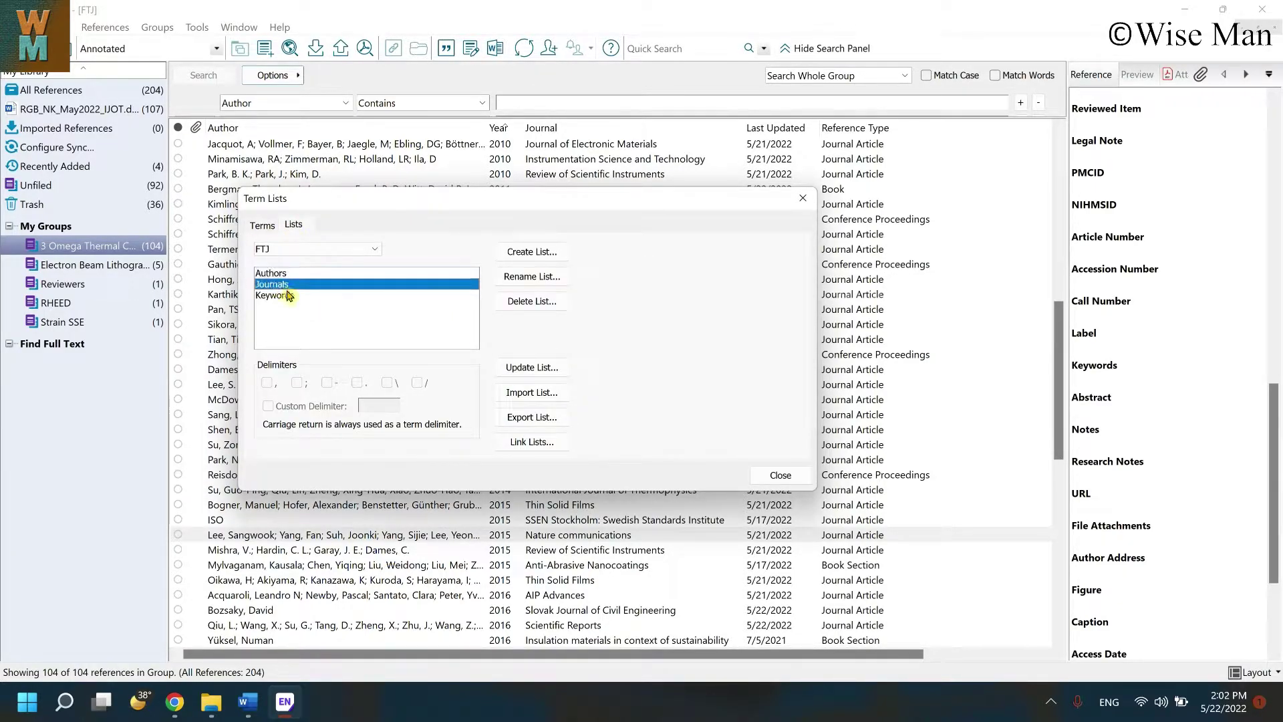
{"action": "left_click", "coordinate": [291, 296]}
{"action": "left_click", "coordinate": [286, 286]}
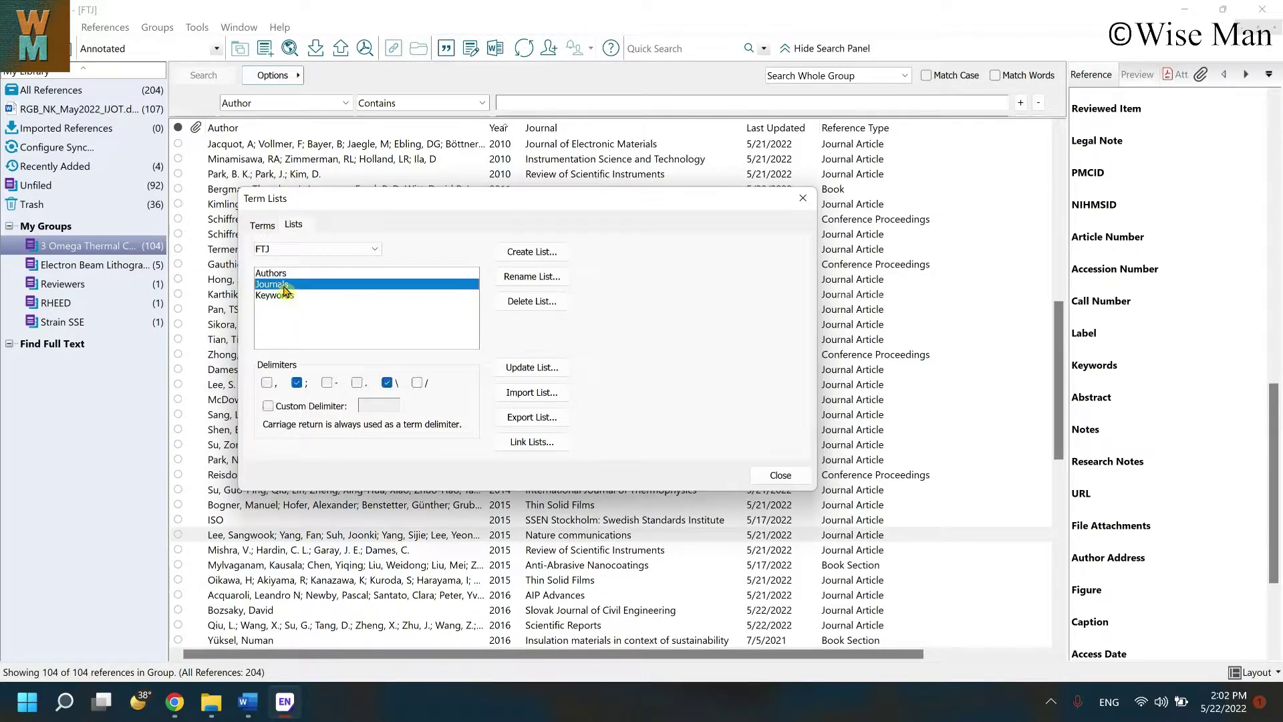
{"action": "left_click", "coordinate": [534, 394]}
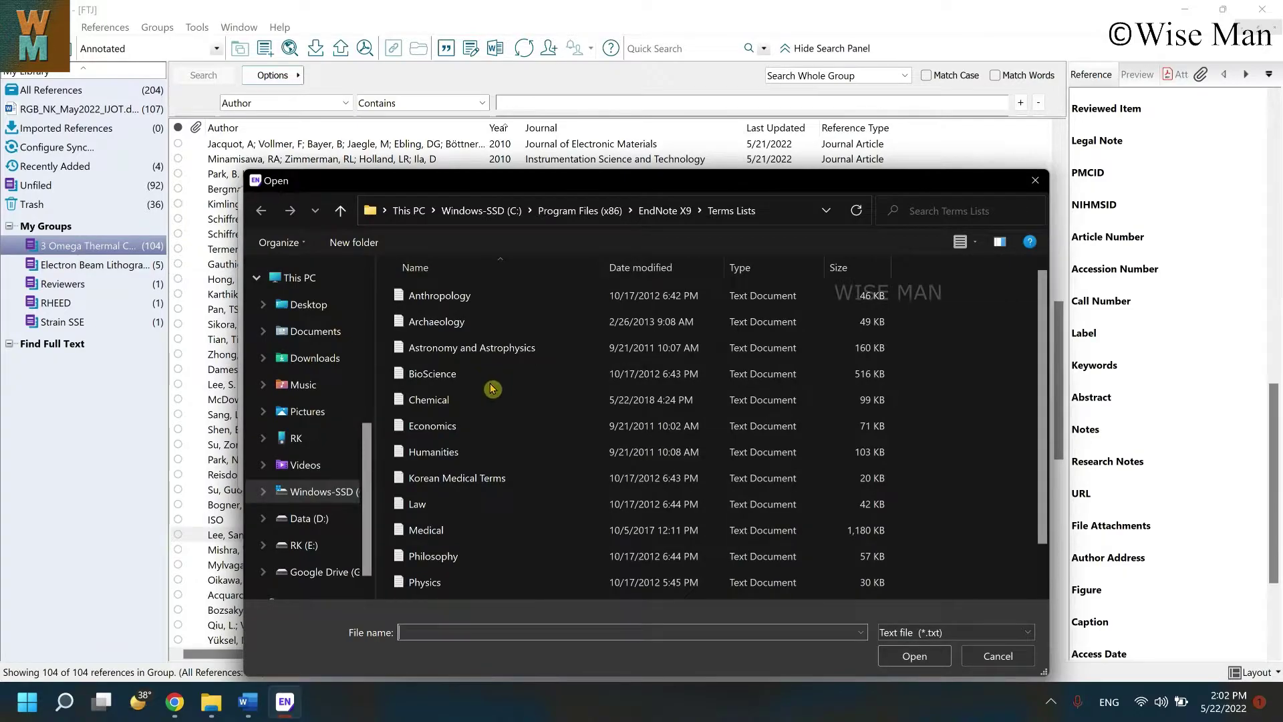
{"action": "left_click", "coordinate": [481, 375]}
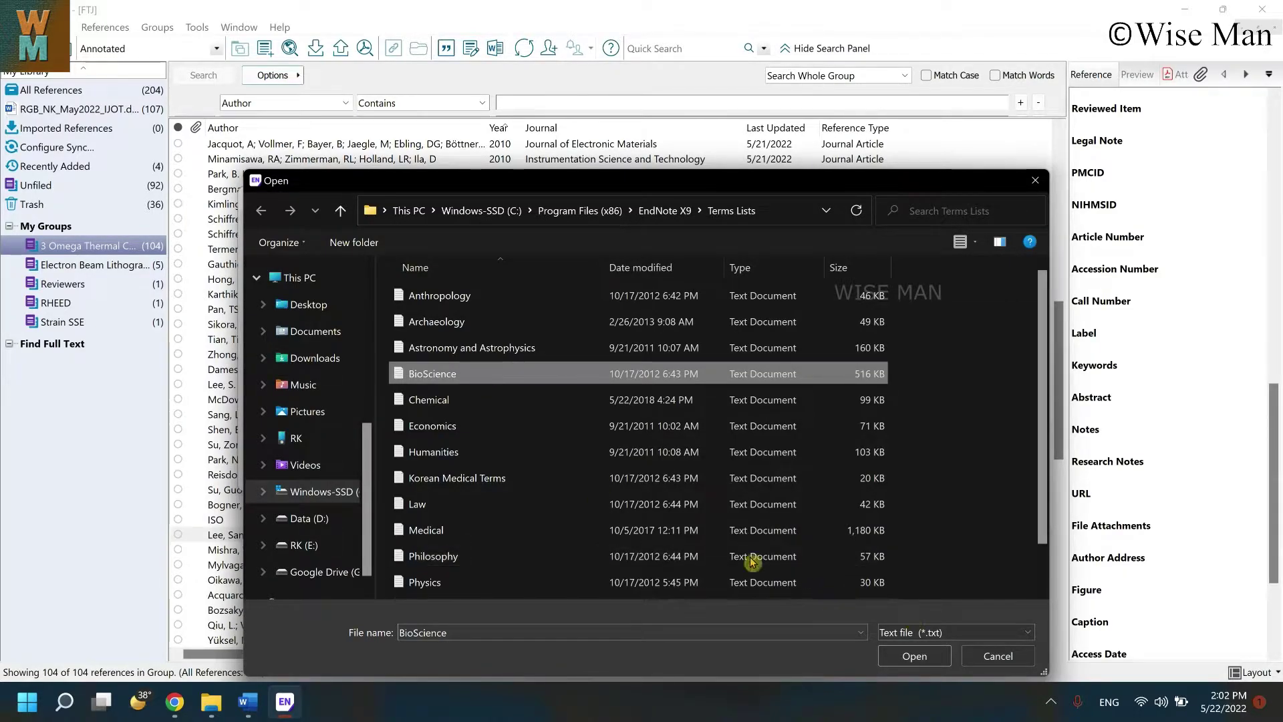
{"action": "left_click", "coordinate": [478, 398]}
{"action": "left_click", "coordinate": [914, 656]}
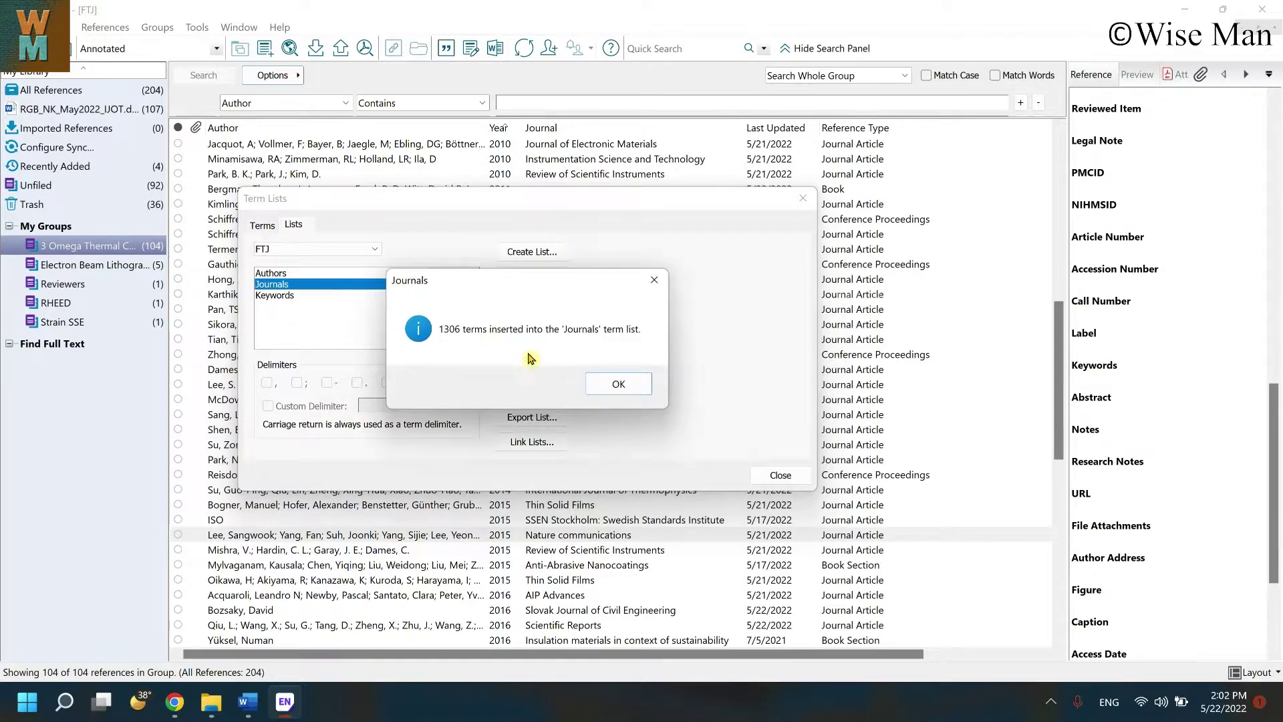
{"action": "left_click", "coordinate": [619, 382]}
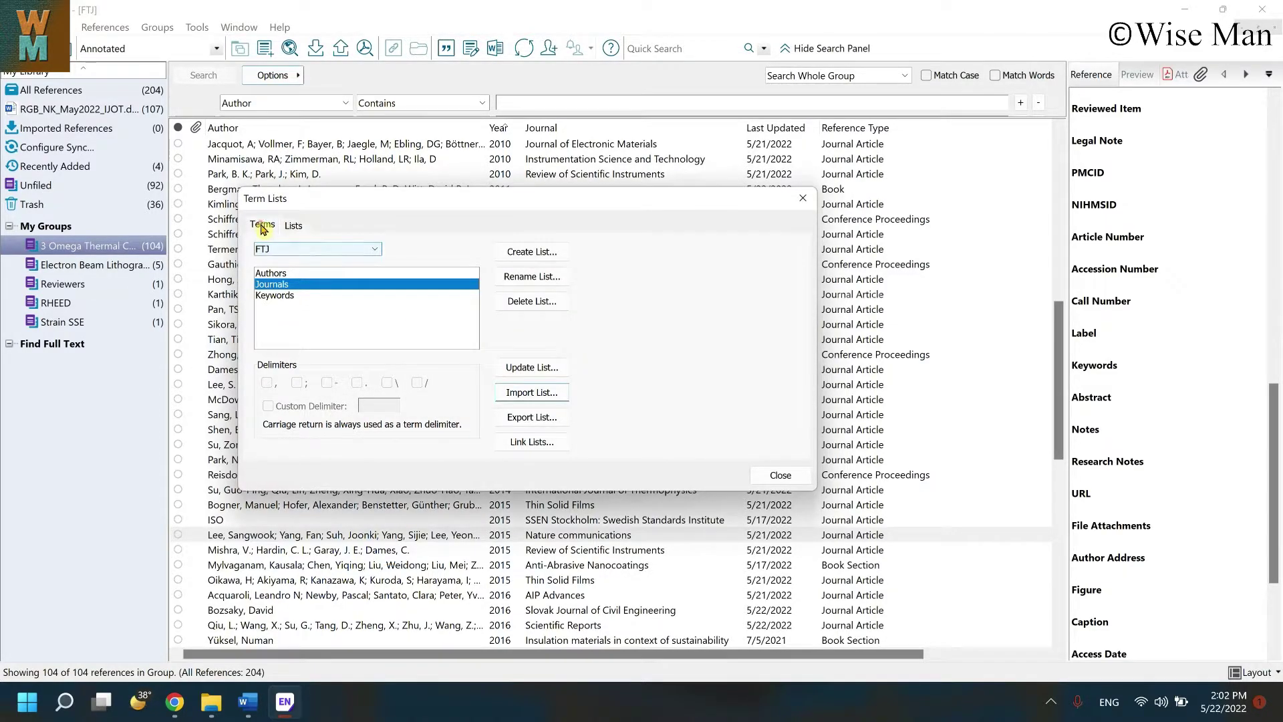
Display the Journals list terms, widen the Full Journal column to check the names and abbreviations, and close the Term Lists dialog
{"action": "double_click", "coordinate": [302, 297]}
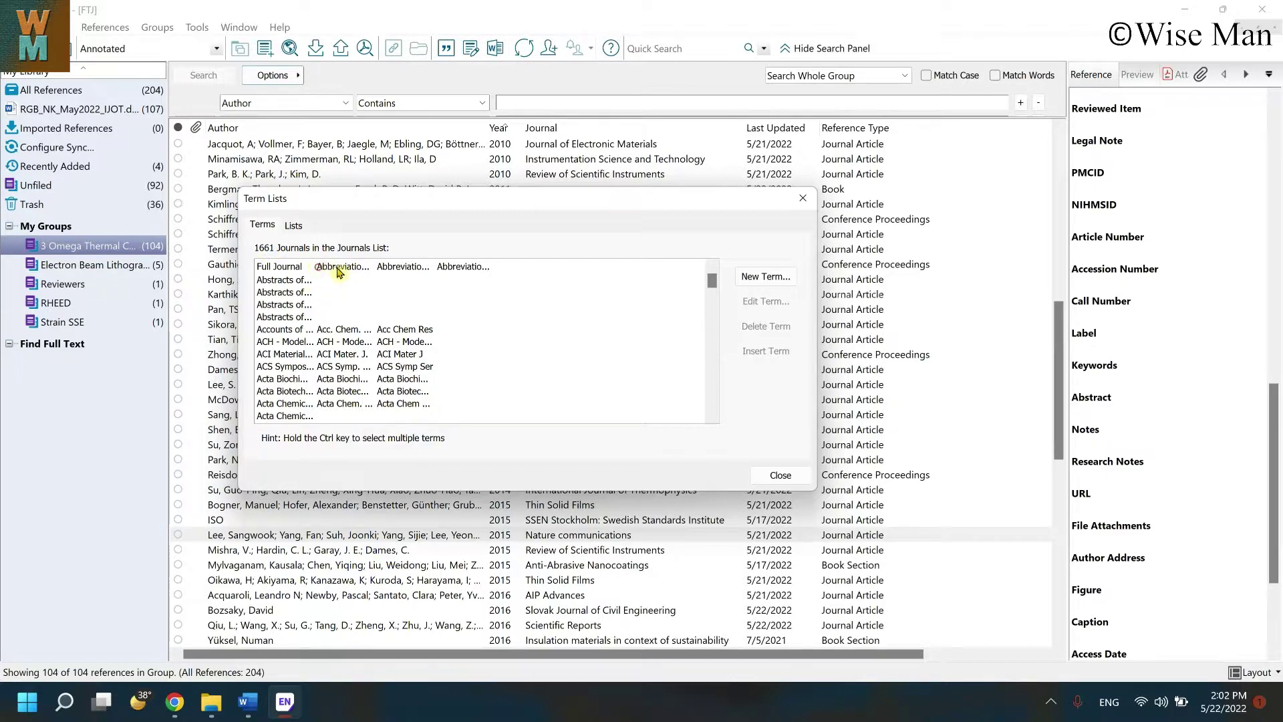
{"action": "left_click_drag", "start_coordinate": [415, 272], "coordinate": [505, 283]}
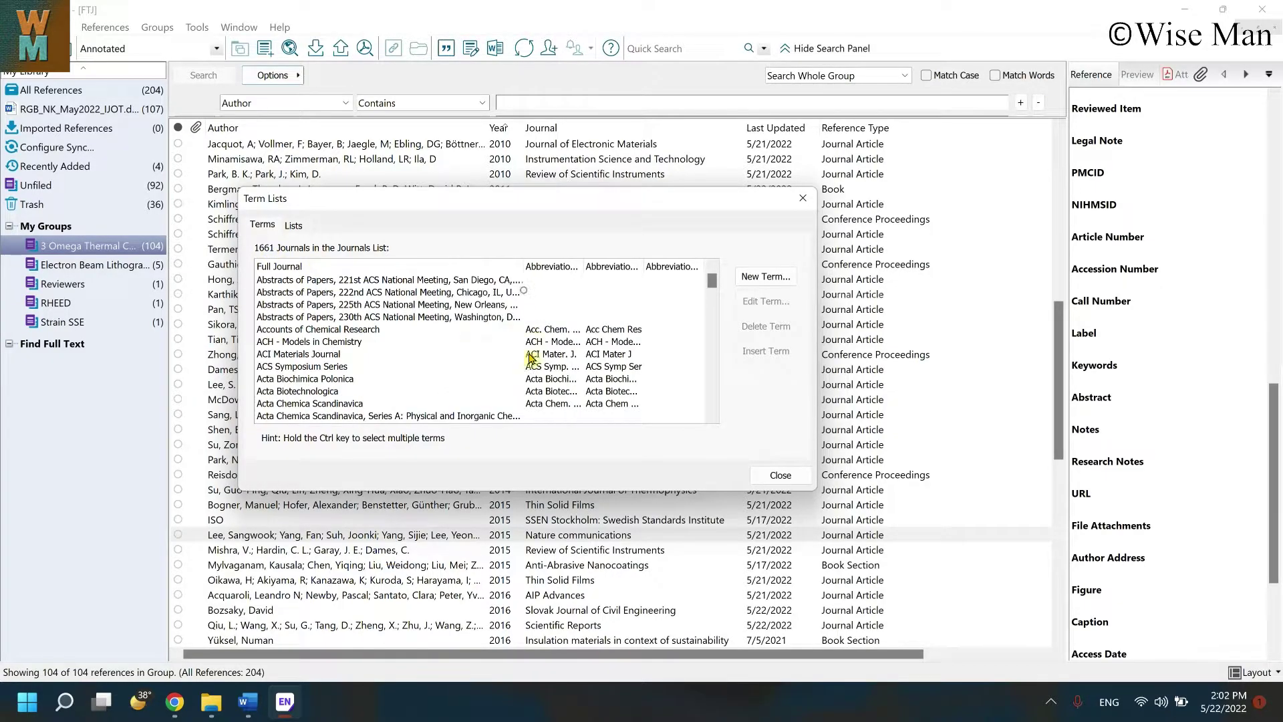
{"action": "left_click", "coordinate": [522, 418]}
{"action": "scroll", "coordinate": [486, 420], "scroll_direction": "down", "scroll_amount": 2}
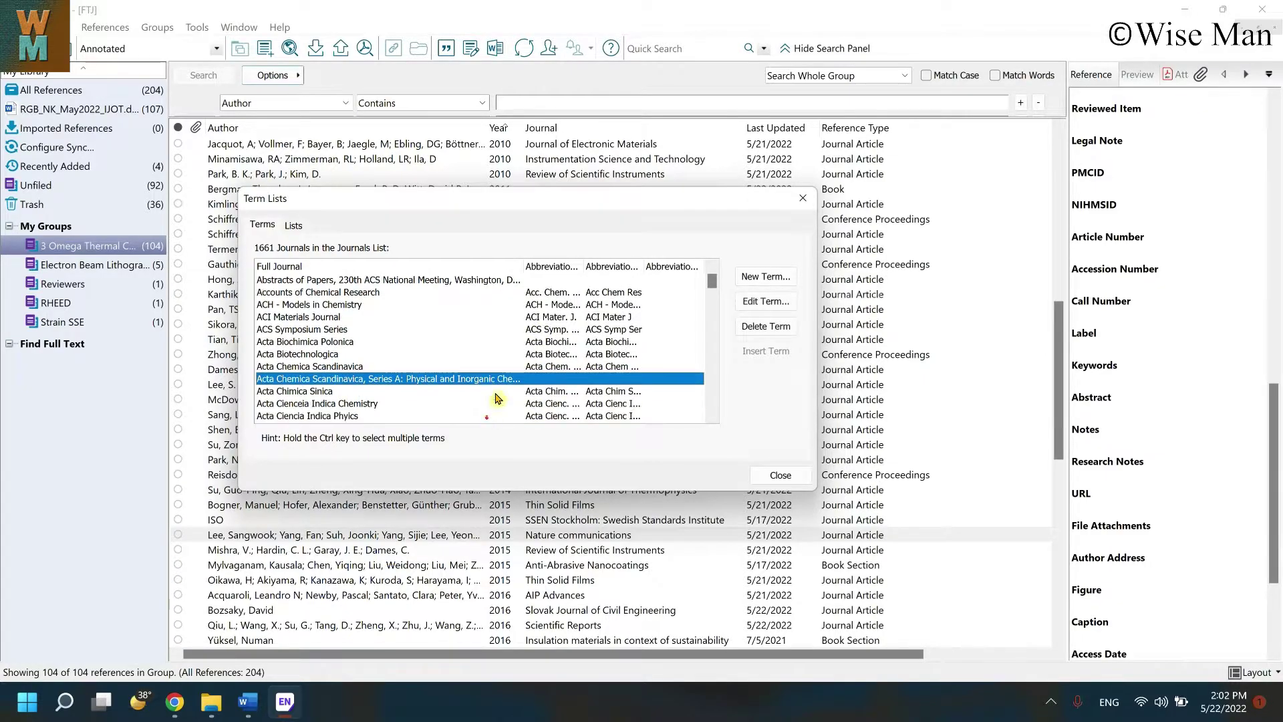
{"action": "scroll", "coordinate": [519, 360], "scroll_direction": "down", "scroll_amount": 10}
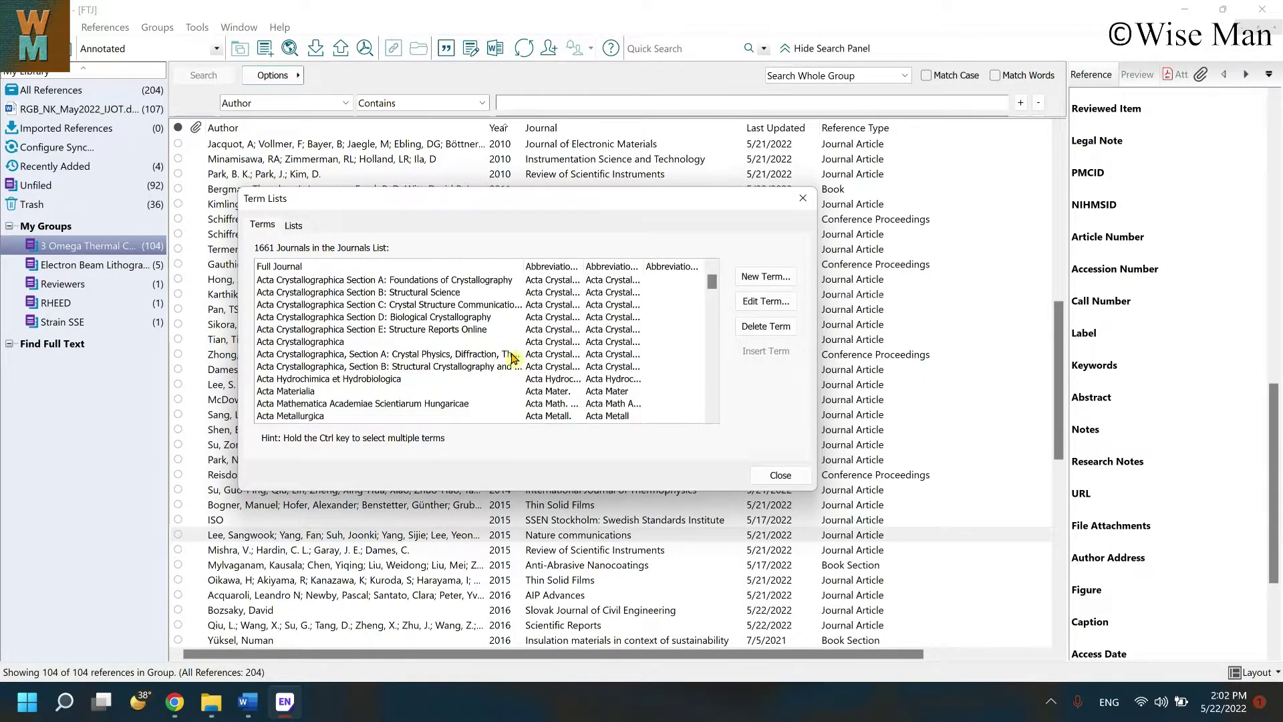
{"action": "left_click", "coordinate": [785, 480]}
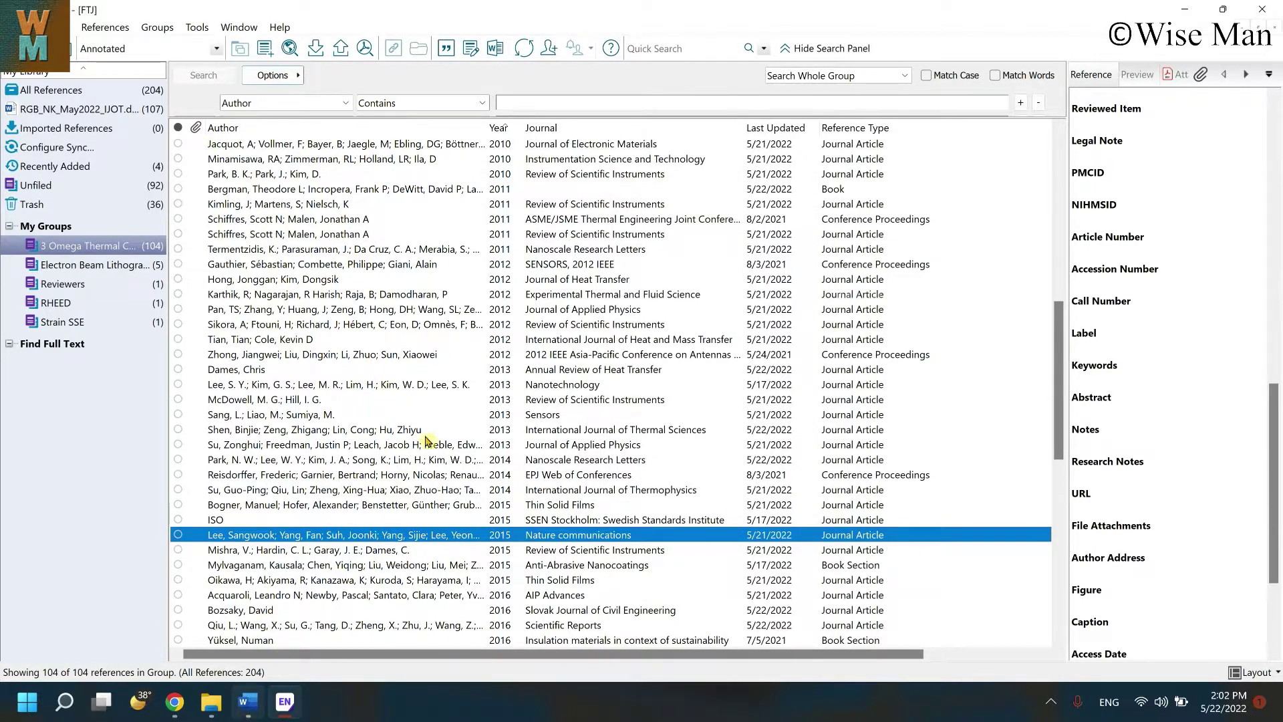
Switch to Word, update the citations and bibliography, and check the journal name in reference 3
{"action": "key", "text": "alt+Tab"}
{"action": "left_click", "coordinate": [267, 100]}
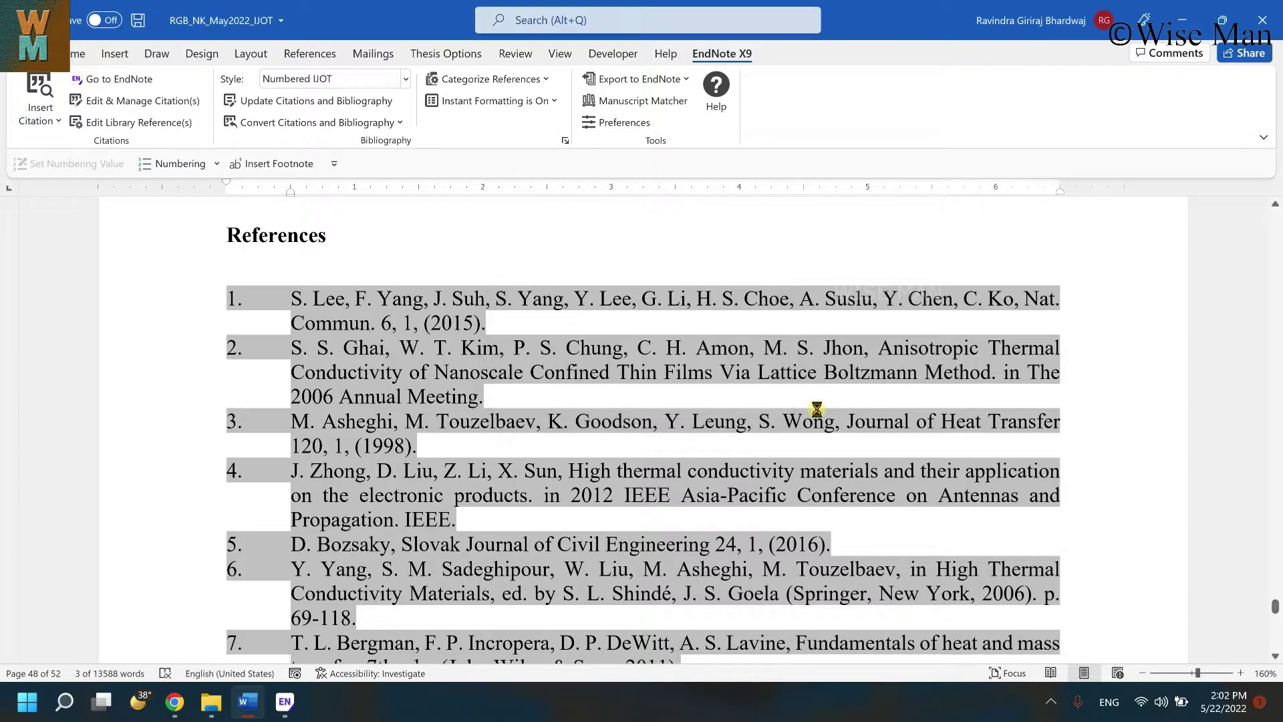
{"action": "left_click_drag", "start_coordinate": [867, 421], "coordinate": [919, 445]}
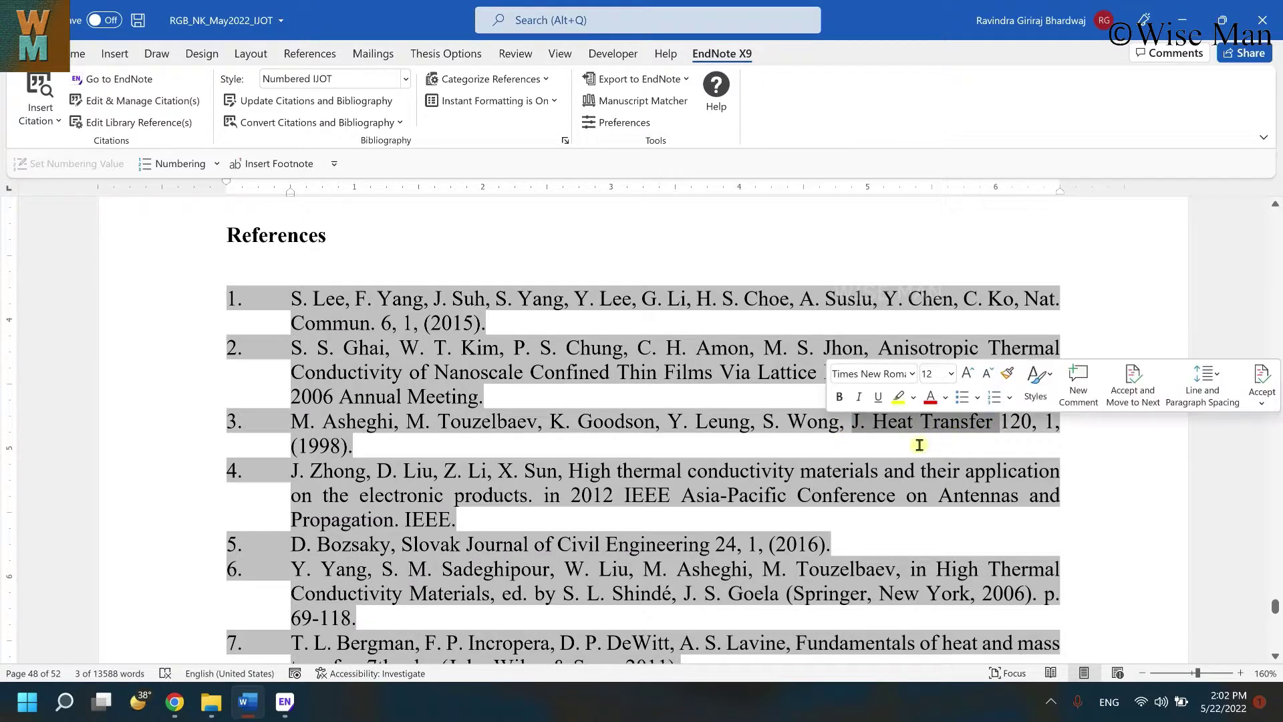
{"action": "left_click", "coordinate": [832, 470]}
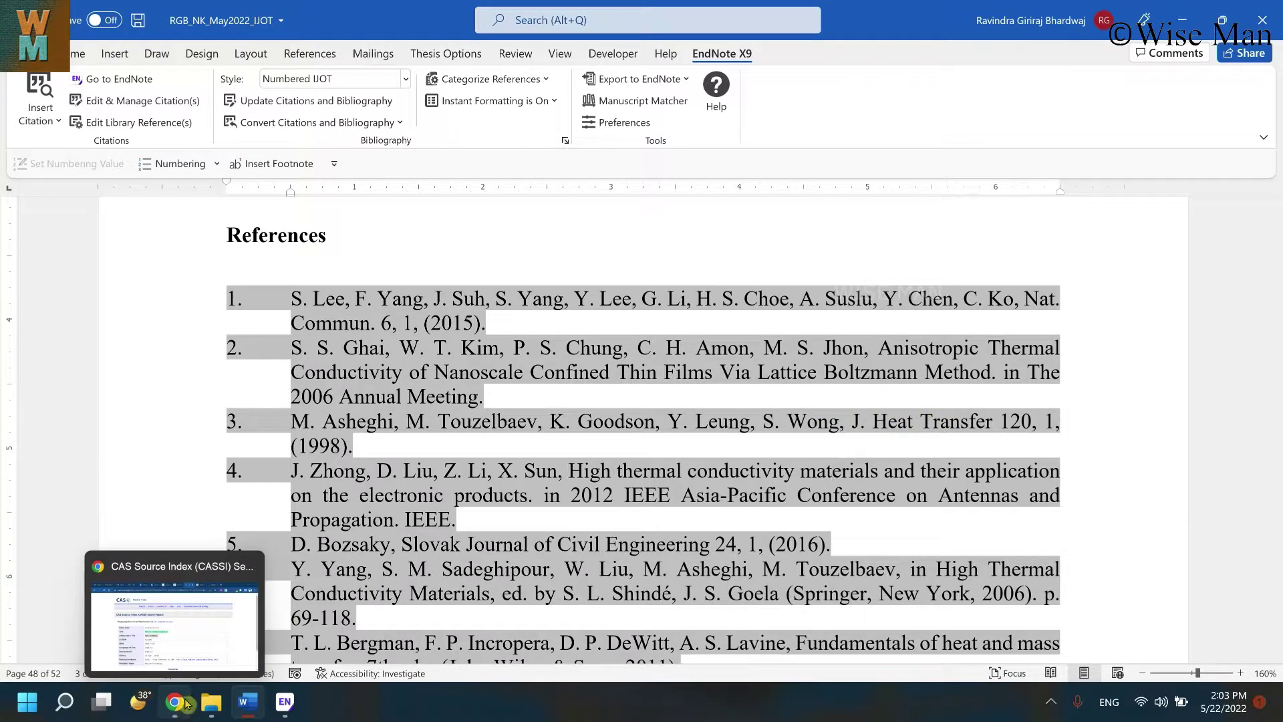
Switch to Chrome and search the CASSI Search Tool at cassi.cas.org by title or abbreviation for "Journal of Heat Transfer"
{"action": "mouse_move", "coordinate": [184, 709]}
{"action": "left_click", "coordinate": [175, 611]}
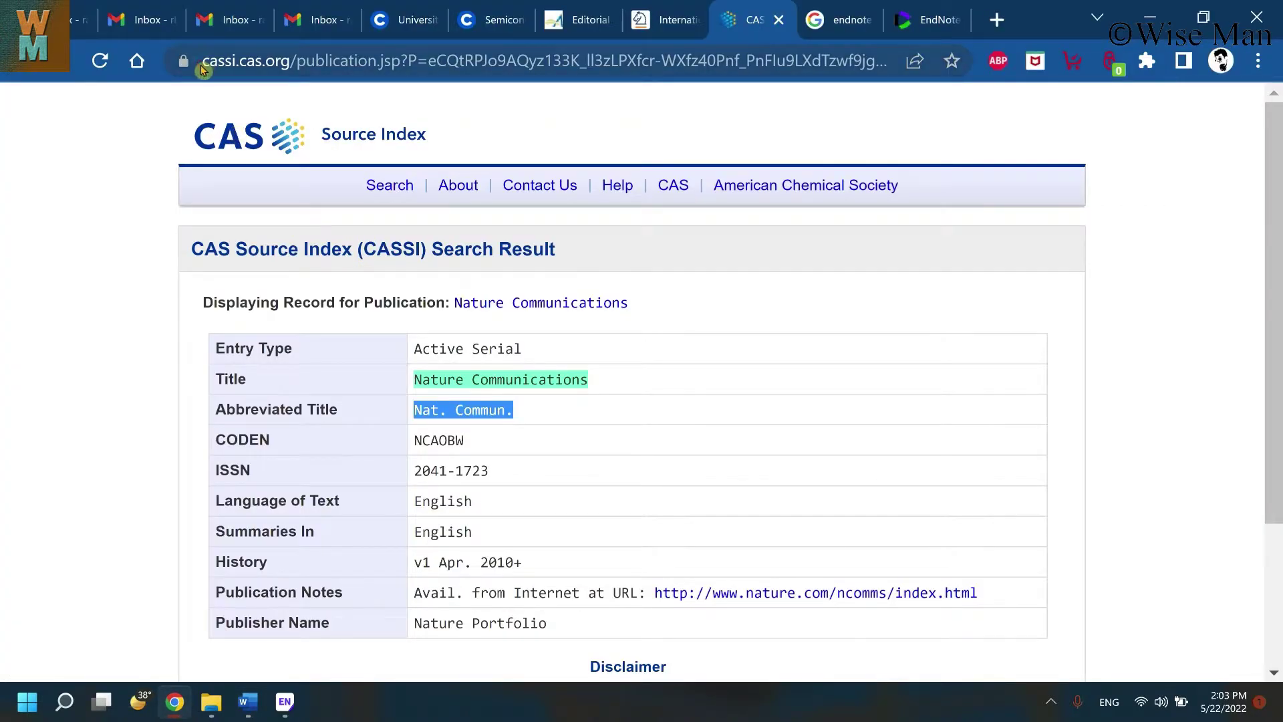
{"action": "left_click", "coordinate": [255, 63]}
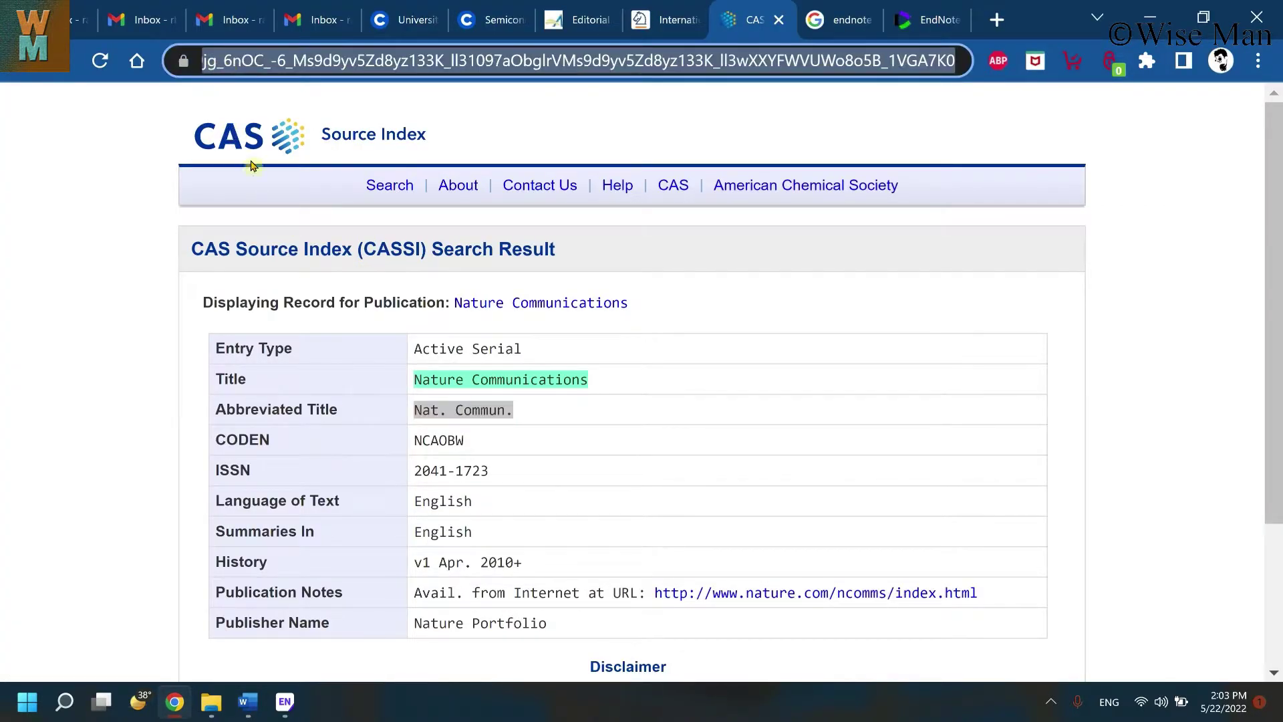
{"action": "left_click", "coordinate": [181, 95]}
{"action": "left_click_drag", "start_coordinate": [257, 63], "coordinate": [343, 65]}
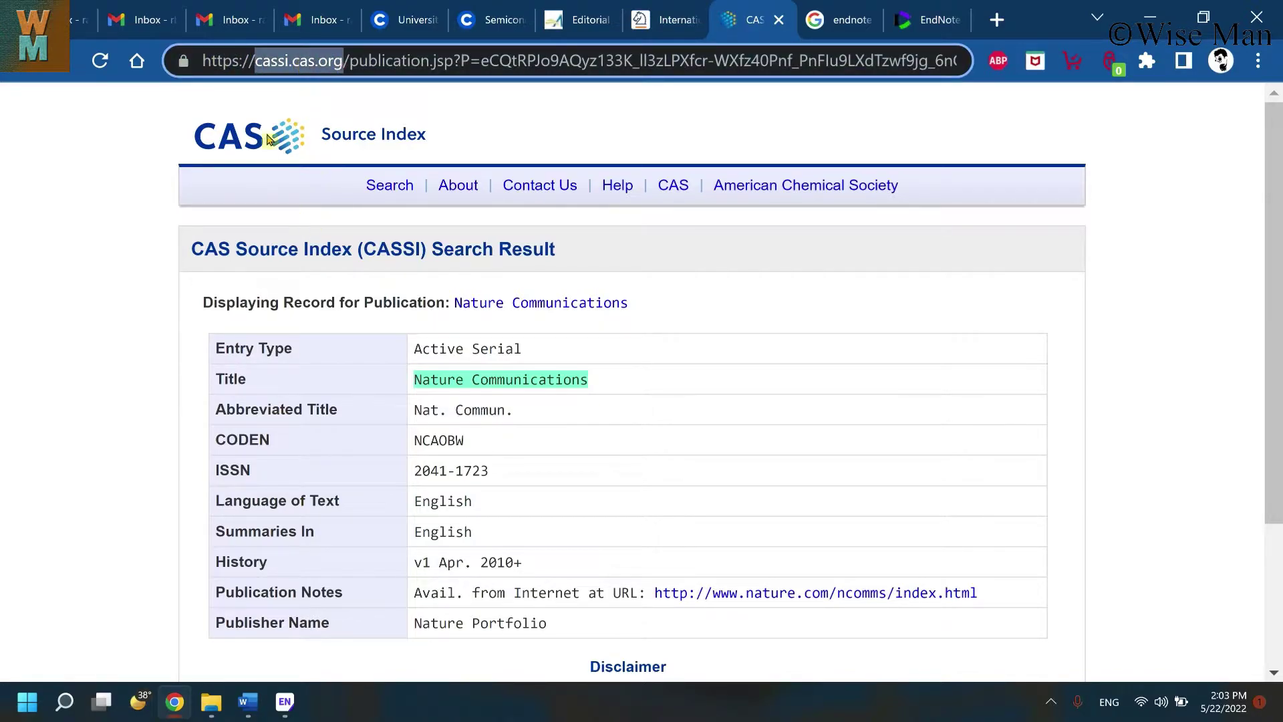
{"action": "left_click", "coordinate": [395, 191]}
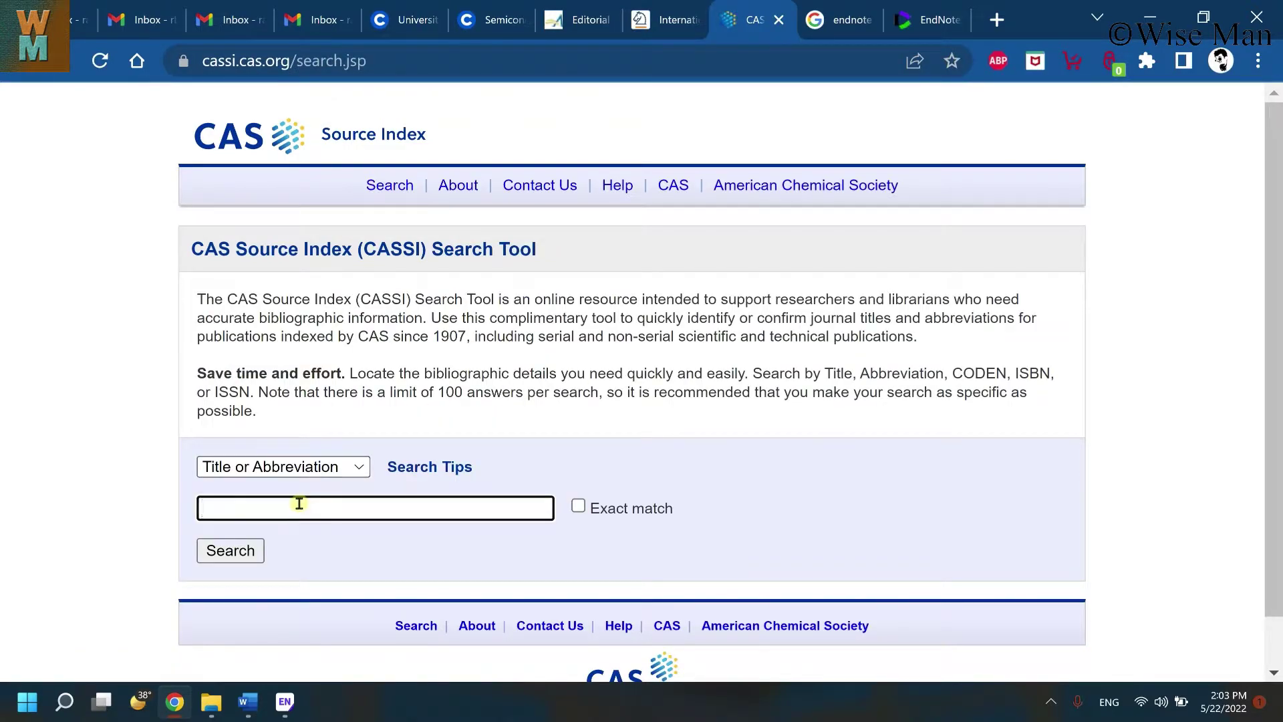
{"action": "type", "text": "Jounral "}
{"action": "type", "text": "sfer"}
{"action": "key", "text": "Return"}
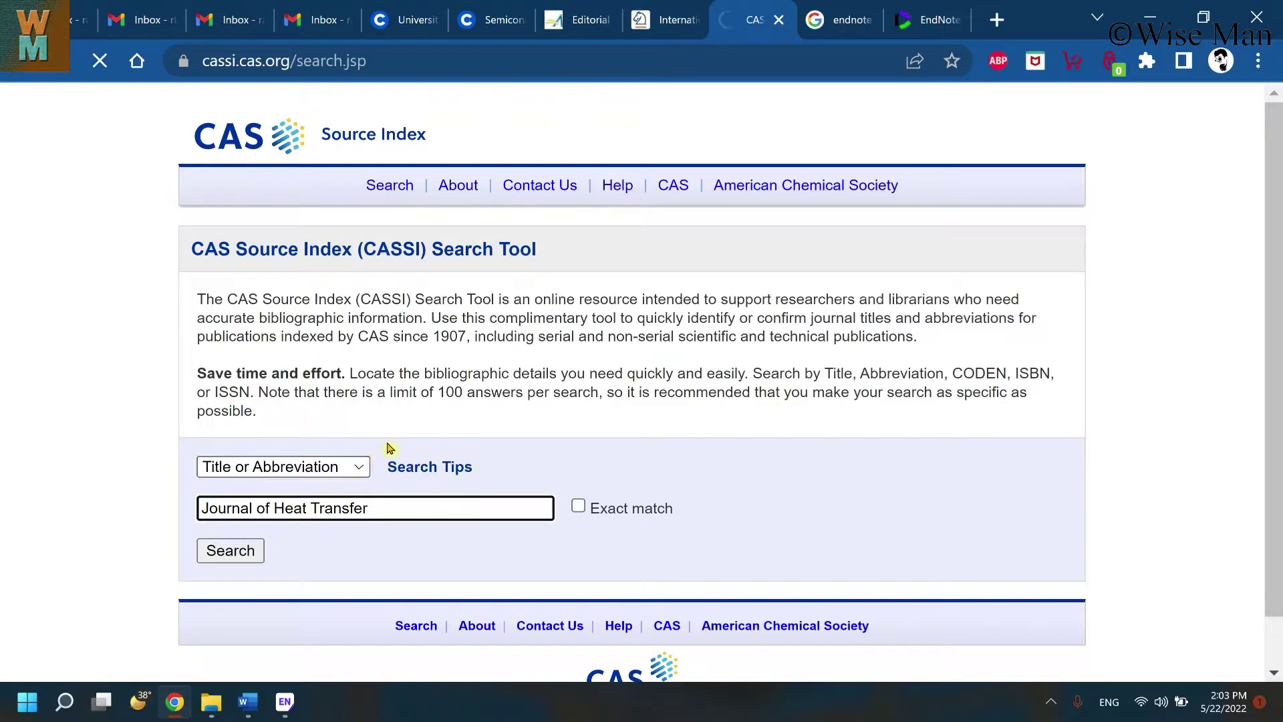
Switch to Word and select the abbreviated journal name in reference 3
{"action": "left_click", "coordinate": [285, 701]}
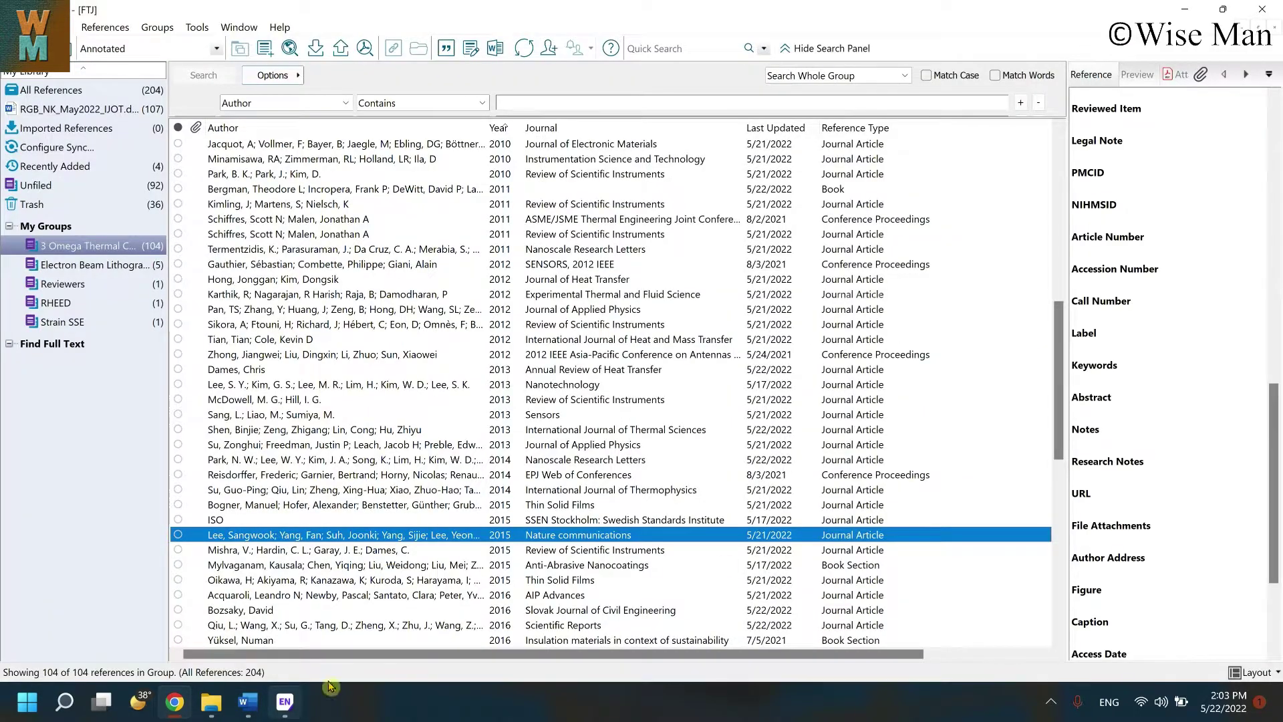
{"action": "left_click", "coordinate": [249, 712]}
{"action": "left_click_drag", "start_coordinate": [852, 421], "coordinate": [993, 421]}
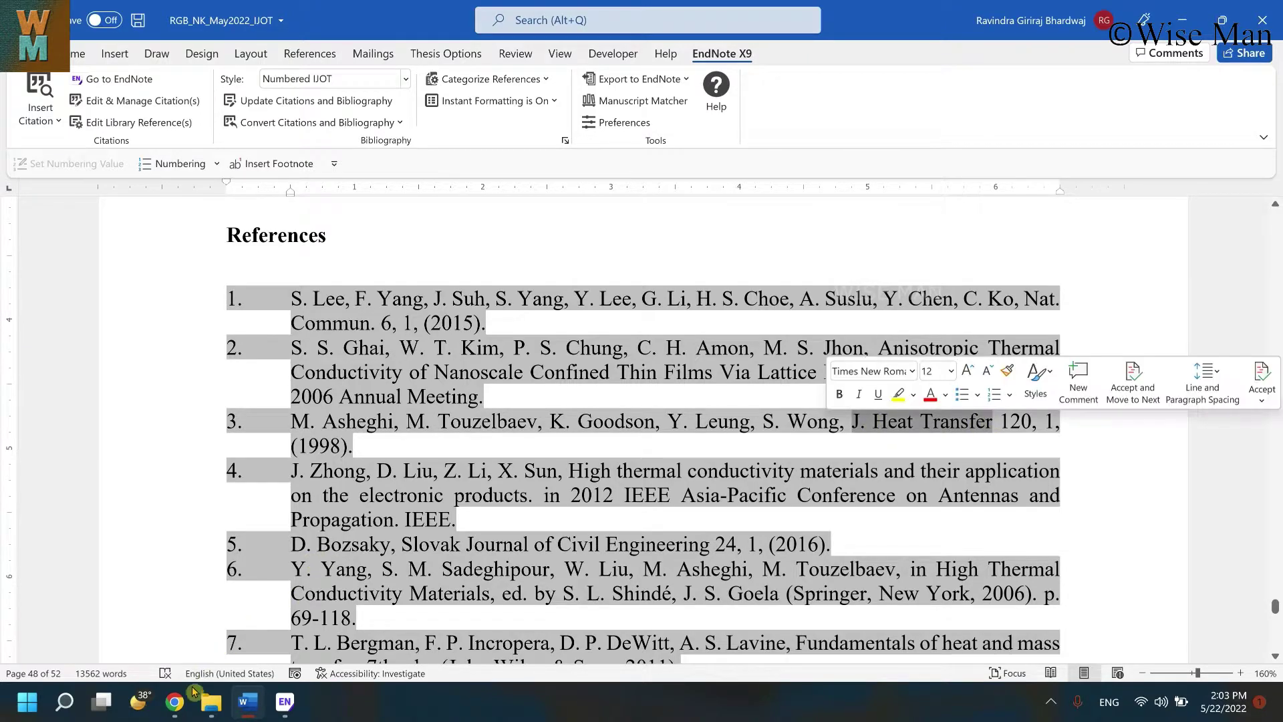
Open the Journal of Heat Transfer record in Chrome, select its abbreviated title and compare it with reference 3 in Word
{"action": "mouse_move", "coordinate": [169, 702]}
{"action": "left_click", "coordinate": [175, 621]}
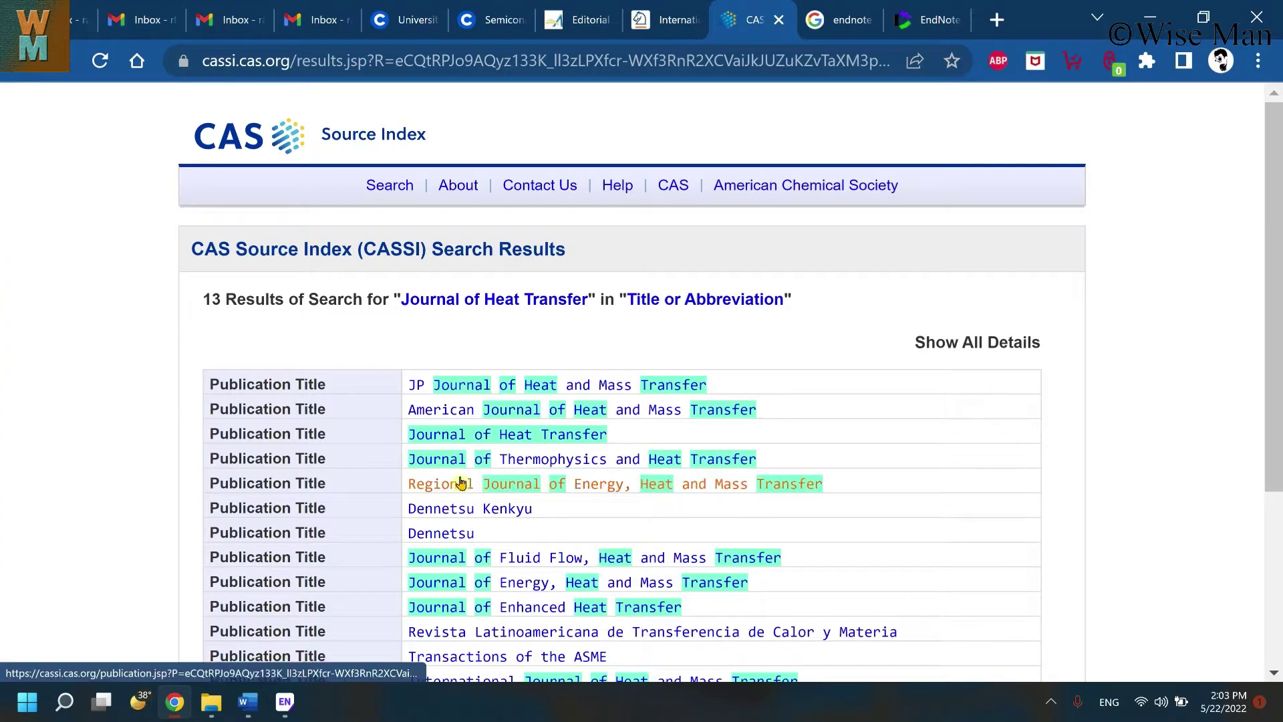
{"action": "left_click", "coordinate": [504, 441]}
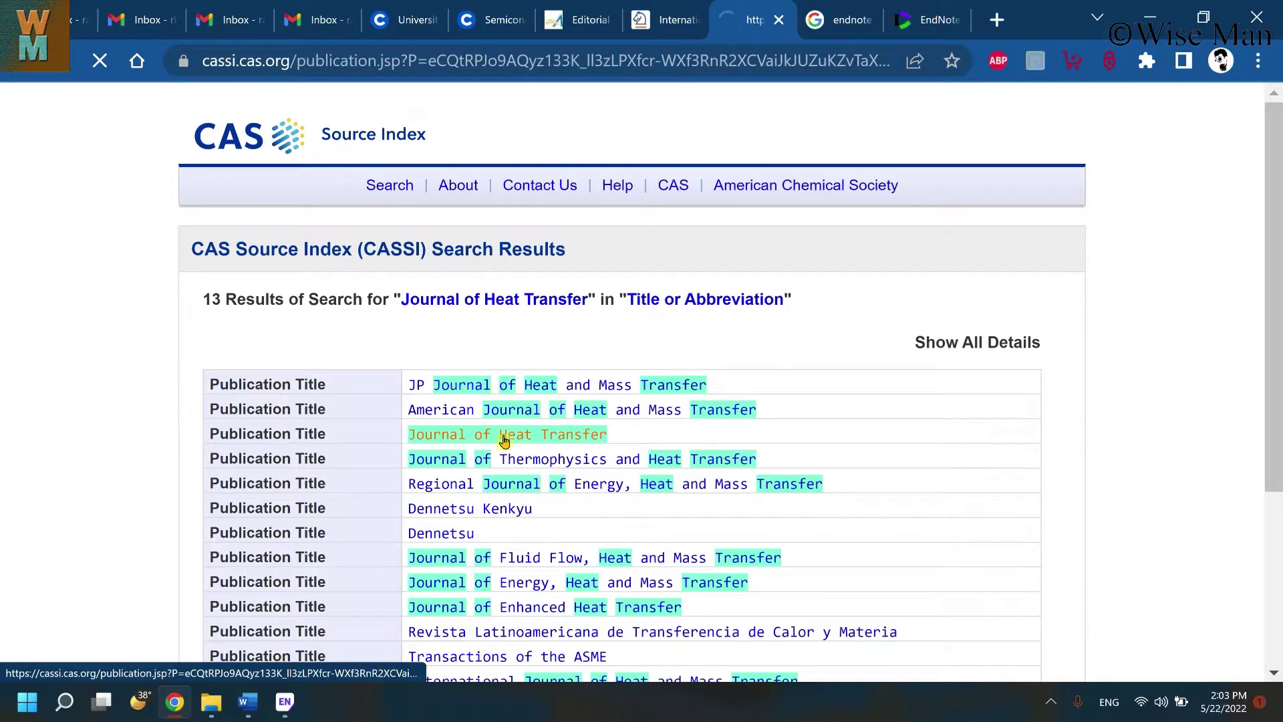
{"action": "left_click_drag", "start_coordinate": [493, 414], "coordinate": [415, 418]}
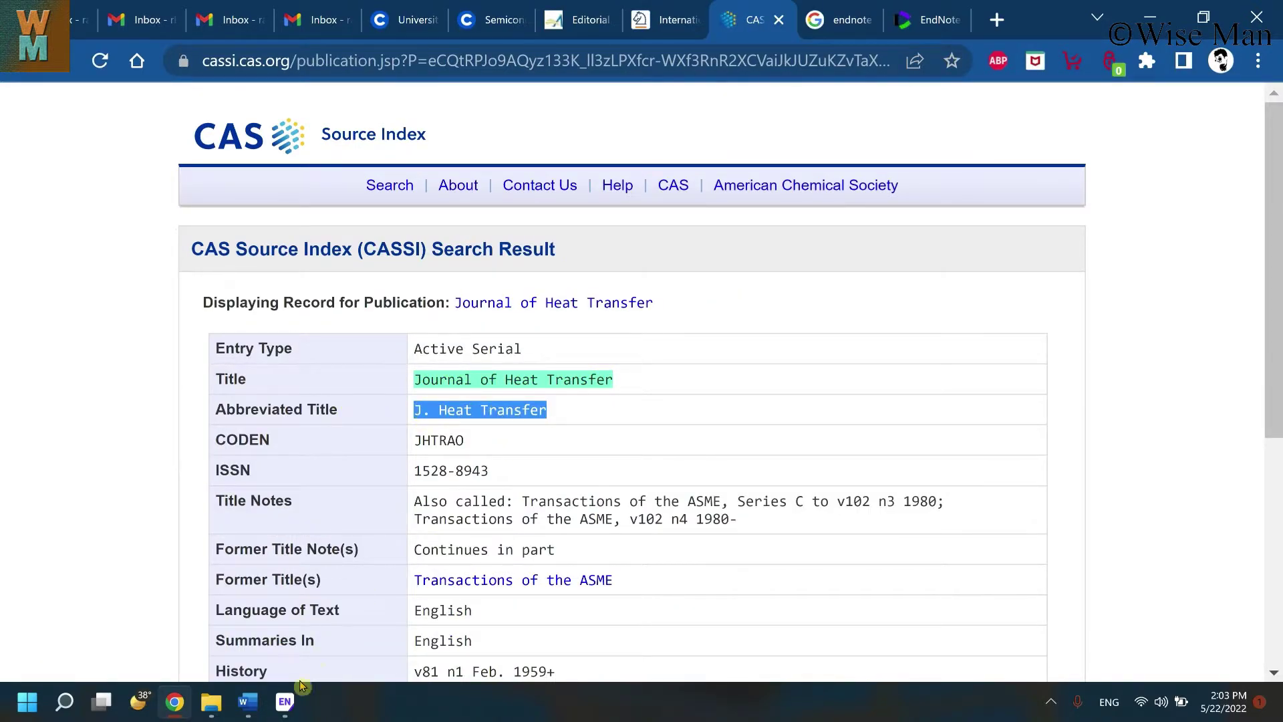
{"action": "left_click", "coordinate": [248, 702]}
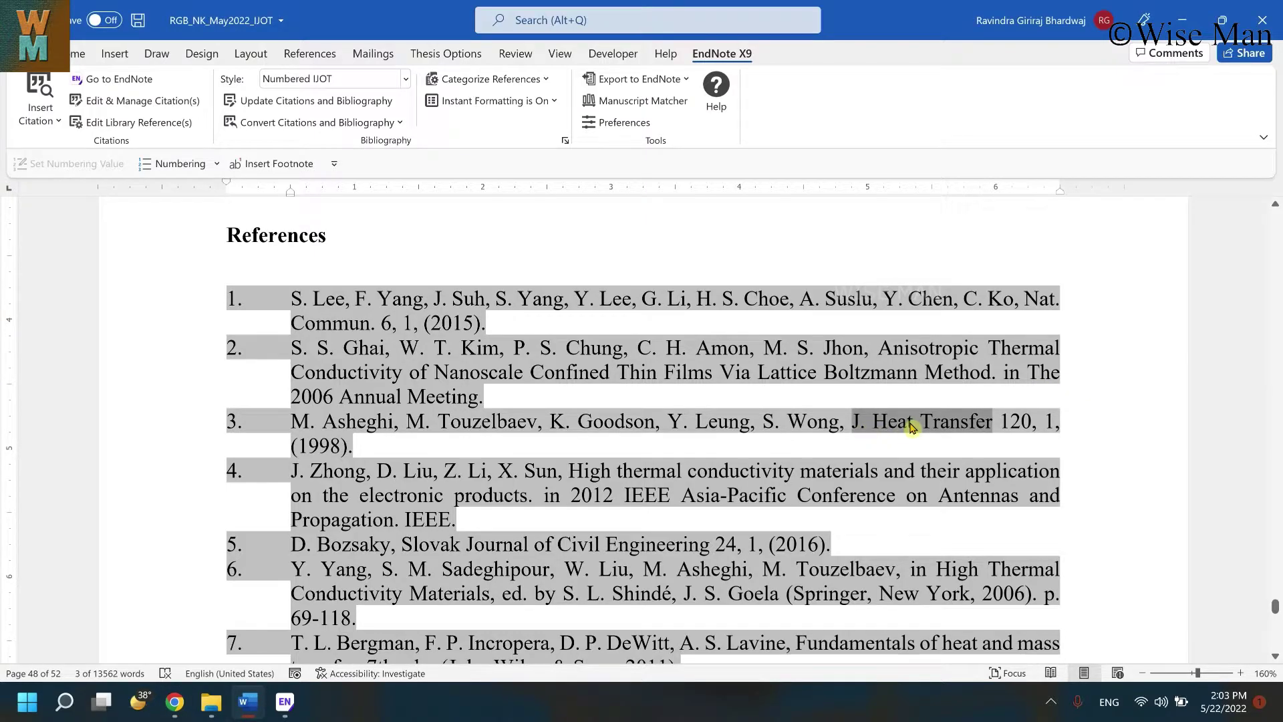
{"action": "left_click", "coordinate": [174, 702]}
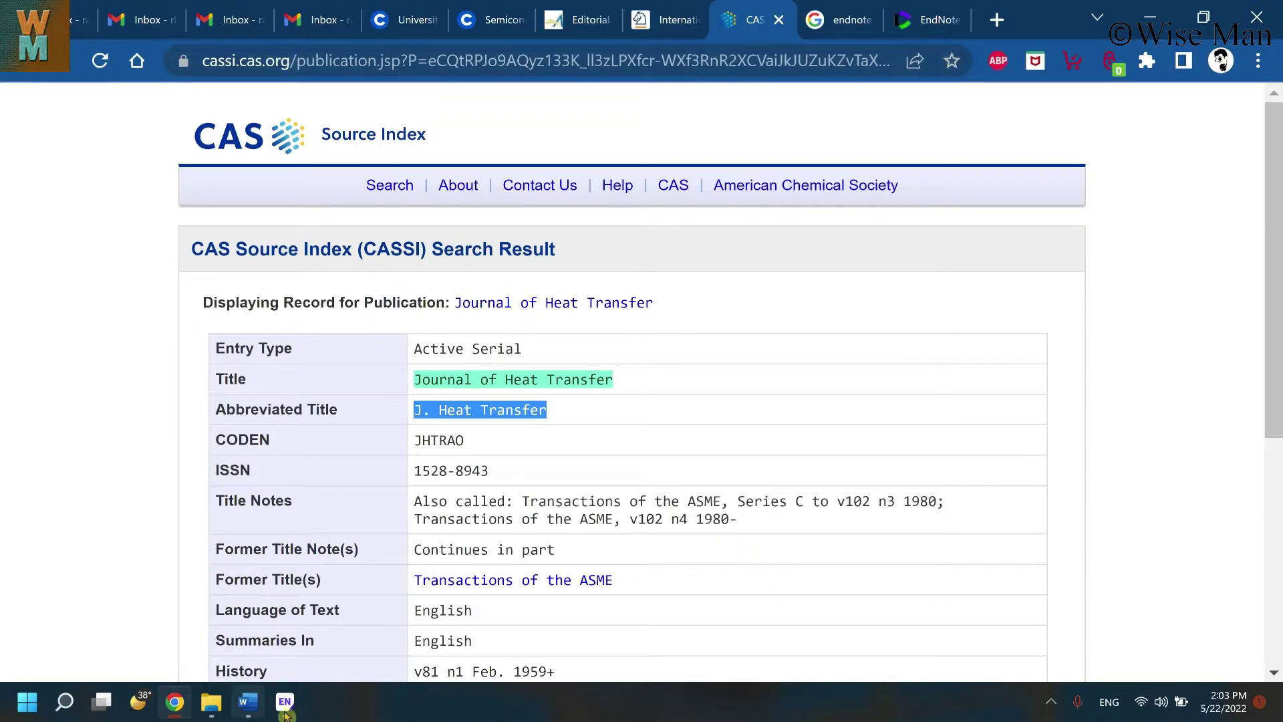
{"action": "left_click", "coordinate": [248, 701]}
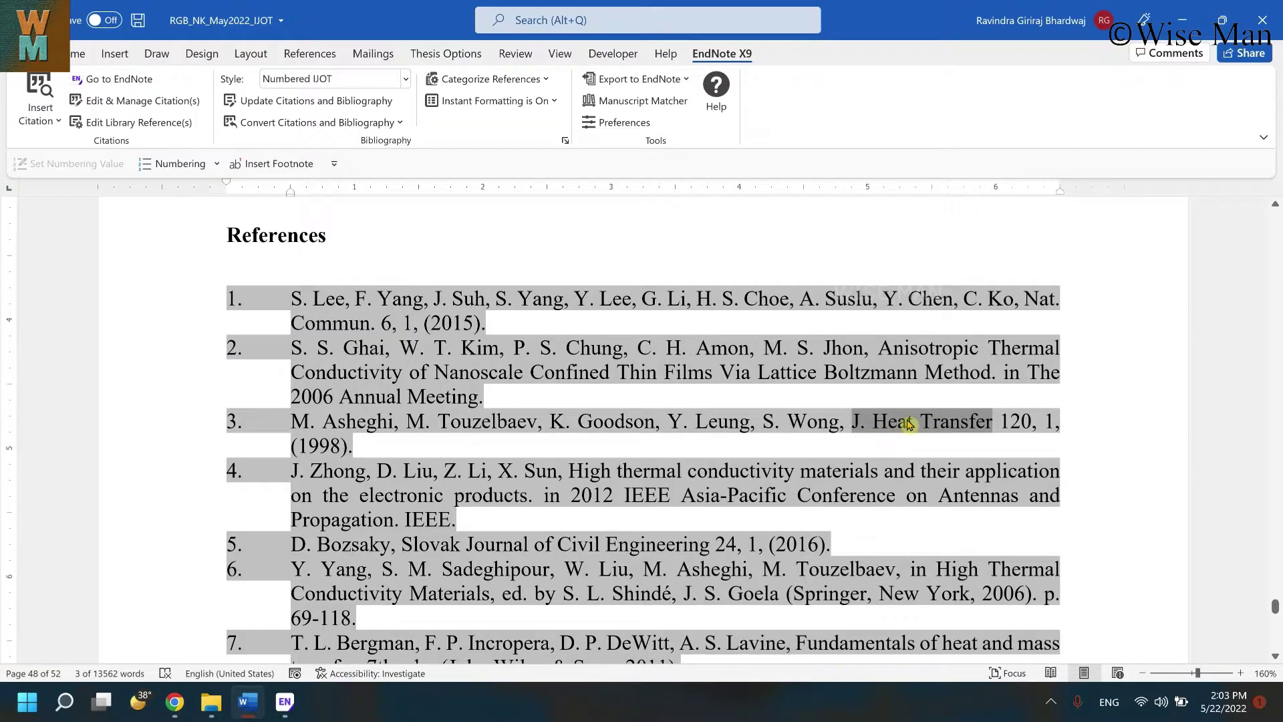
Review the remaining references in Word and select the unabbreviated journal name International Journal of Thermal in reference 8
{"action": "scroll", "coordinate": [657, 531], "scroll_direction": "down", "scroll_amount": 1}
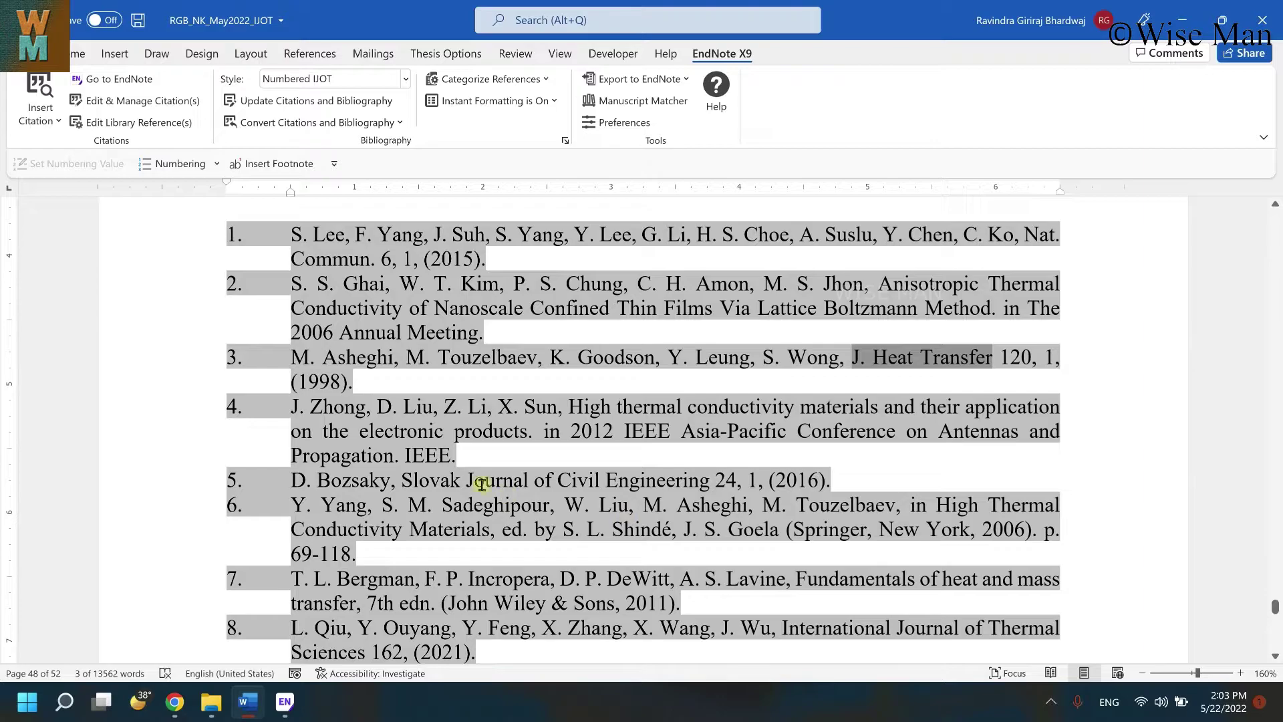
{"action": "scroll", "coordinate": [825, 490], "scroll_direction": "down", "scroll_amount": 1}
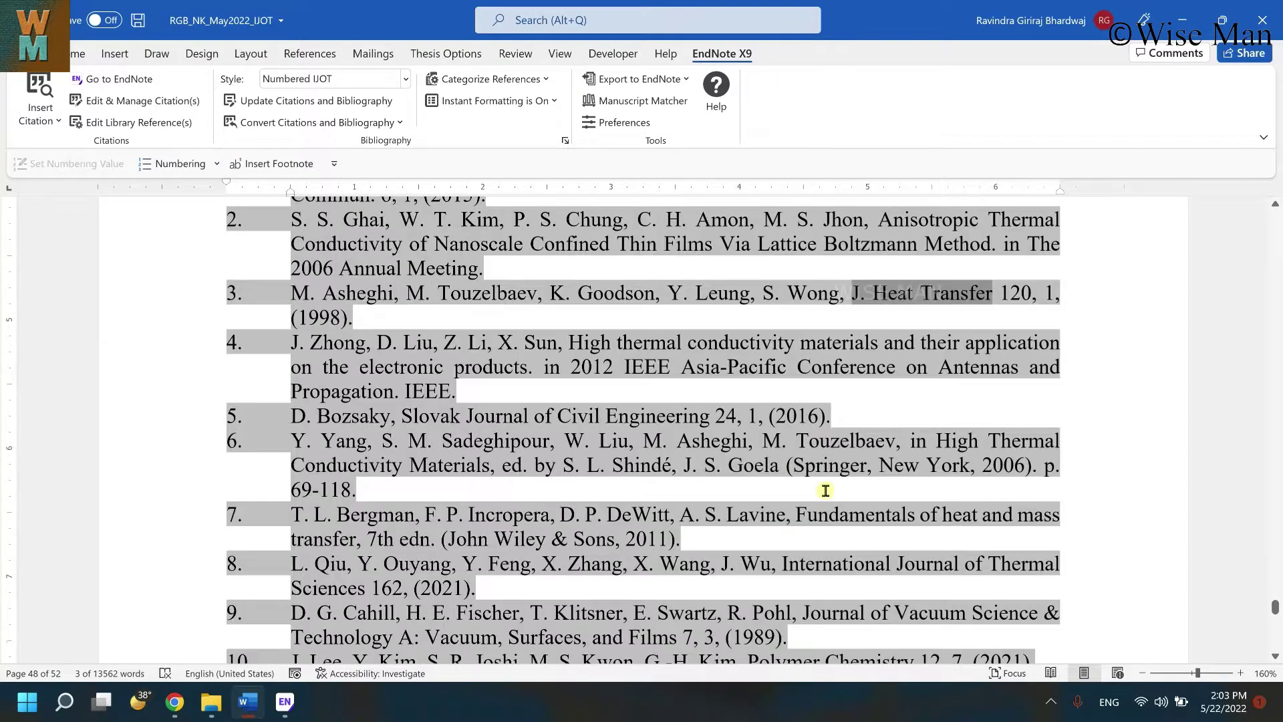
{"action": "left_click_drag", "start_coordinate": [782, 563], "coordinate": [1058, 565]}
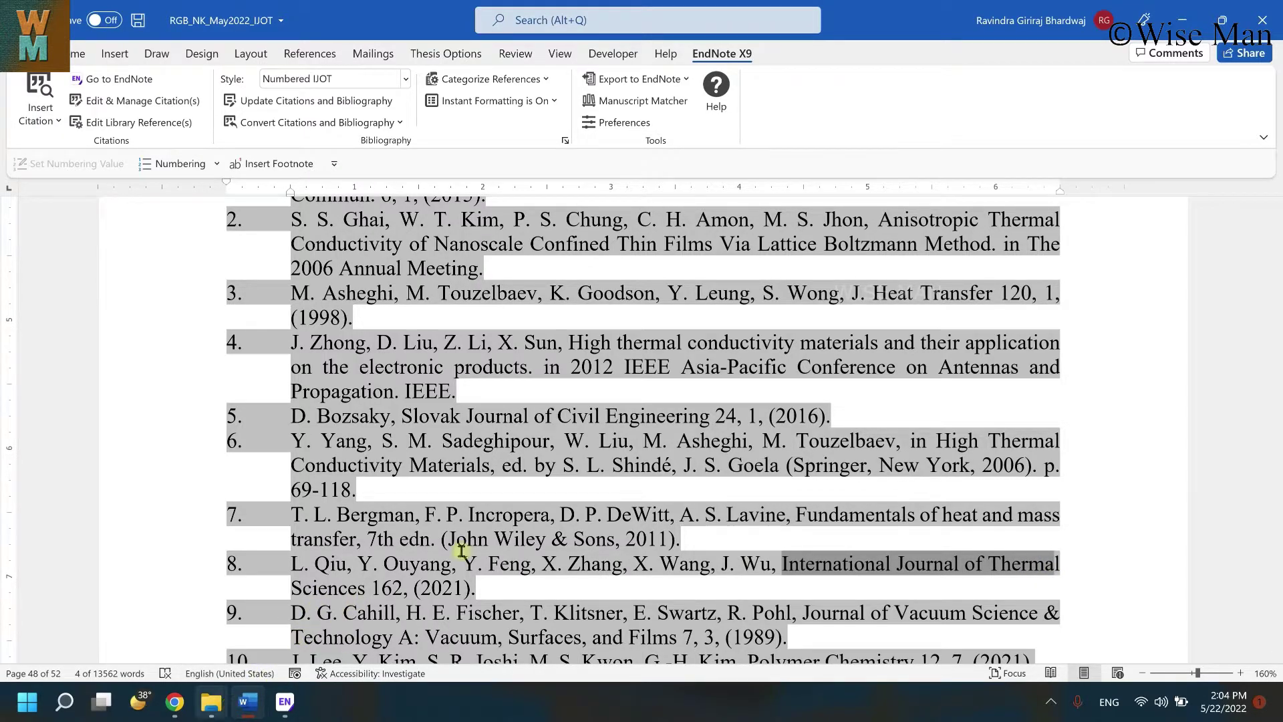
Switch to EndNote, open the Journals term list of the FTJ library and widen its window
{"action": "left_click", "coordinate": [284, 701]}
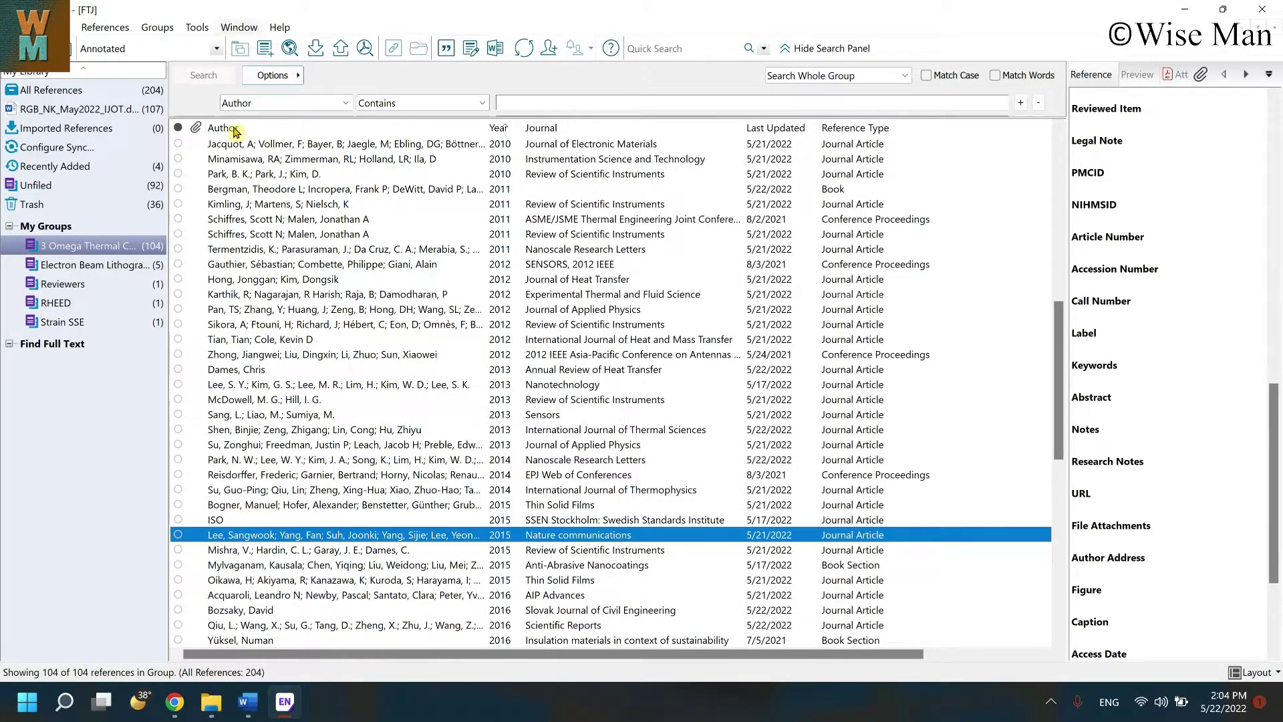
{"action": "left_click", "coordinate": [197, 27]}
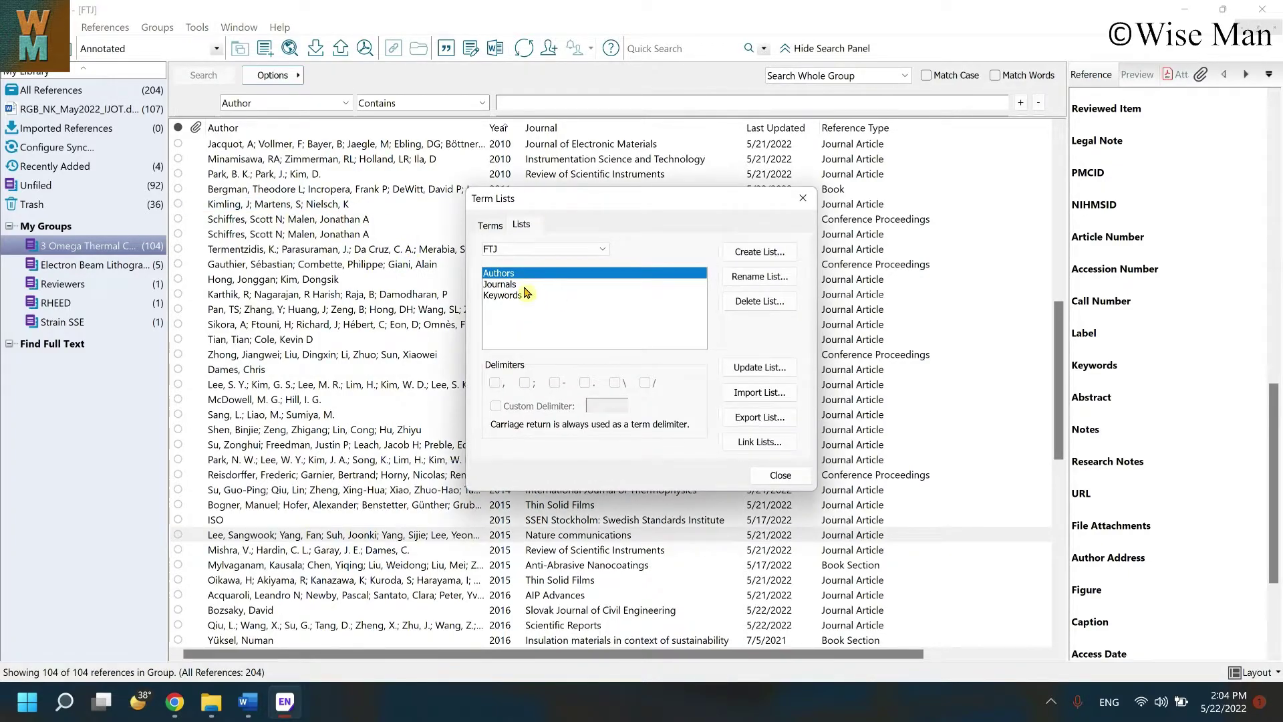
{"action": "left_click", "coordinate": [511, 286]}
{"action": "double_click", "coordinate": [512, 293]}
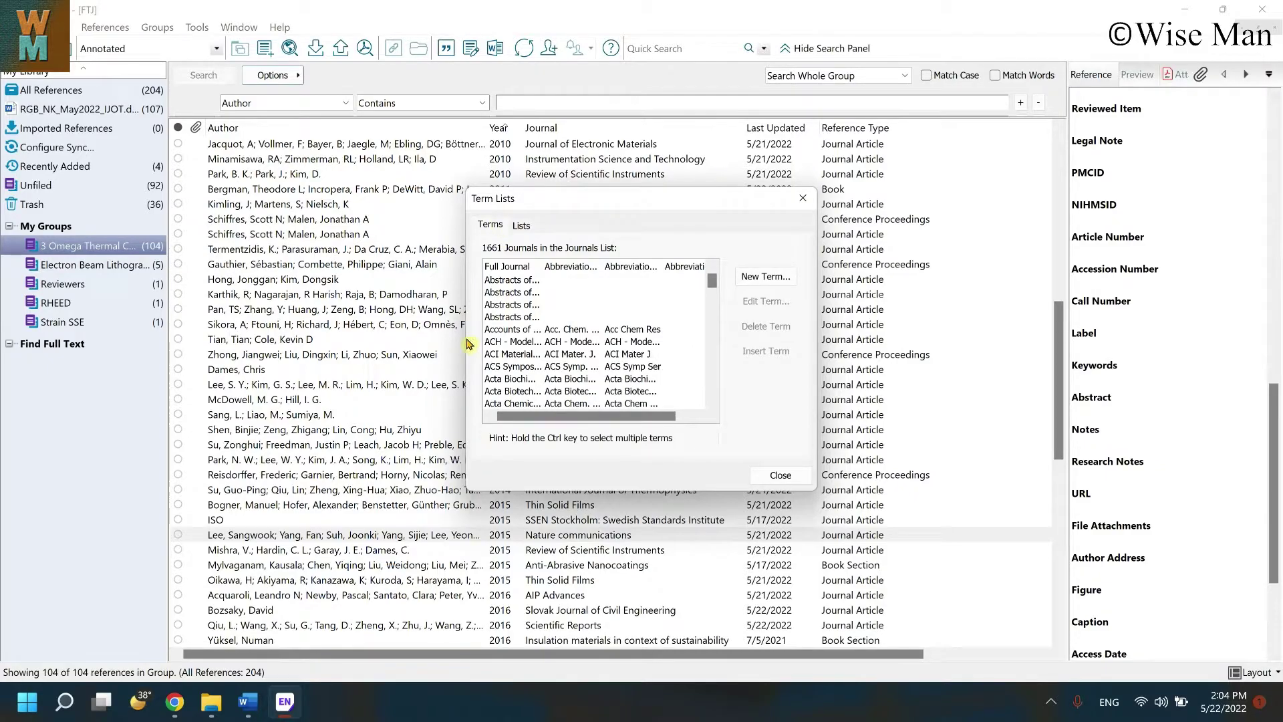
{"action": "left_click_drag", "start_coordinate": [146, 320], "coordinate": [150, 320]}
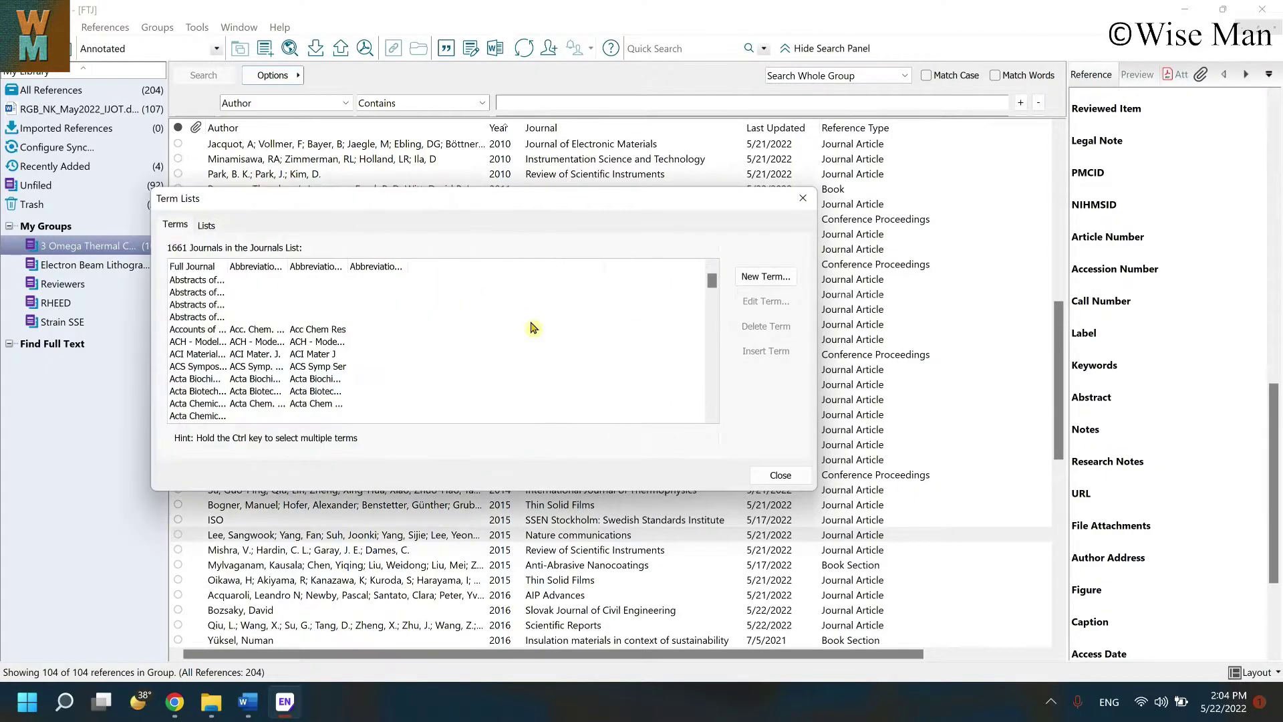
Create a new term whose Full Journal is "International Journal of Thermal Sciences", copied from reference 8 in Word
{"action": "left_click", "coordinate": [775, 277]}
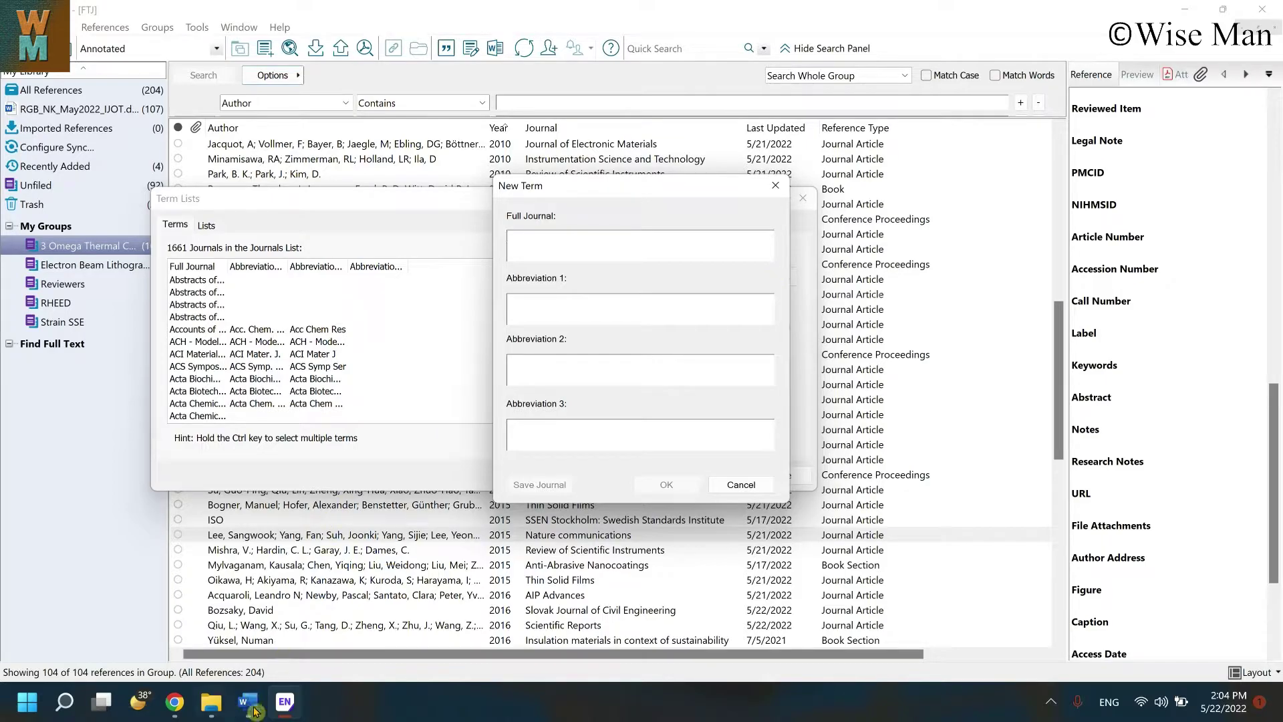
{"action": "left_click", "coordinate": [247, 702]}
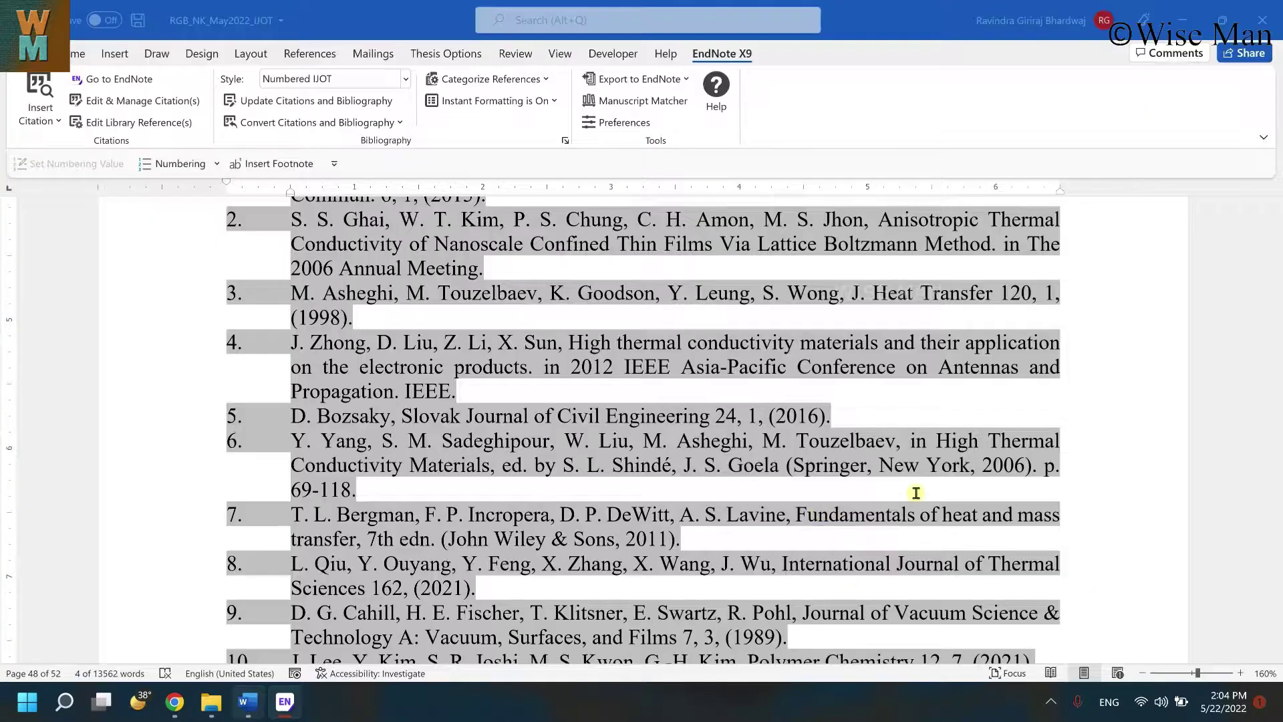
{"action": "right_click", "coordinate": [800, 570]}
{"action": "left_click", "coordinate": [834, 373]}
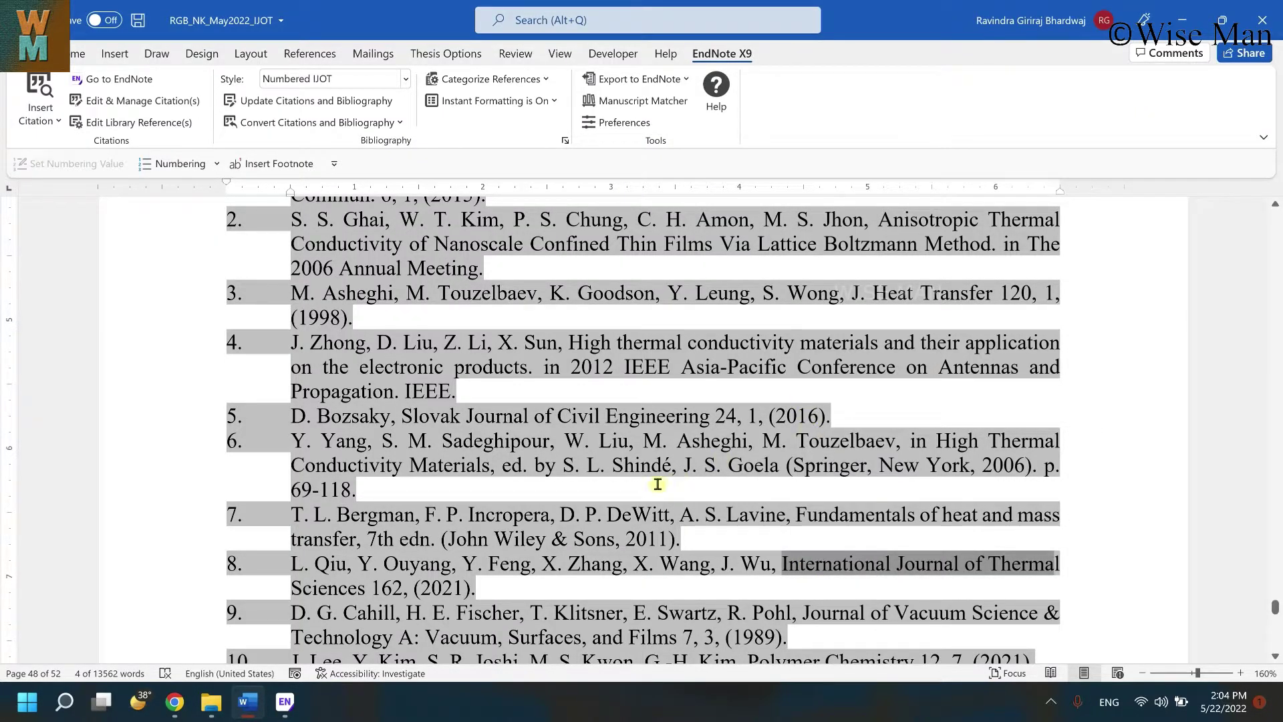
{"action": "left_click_drag", "start_coordinate": [782, 571], "coordinate": [820, 571]}
{"action": "left_click_drag", "start_coordinate": [518, 573], "coordinate": [362, 586]}
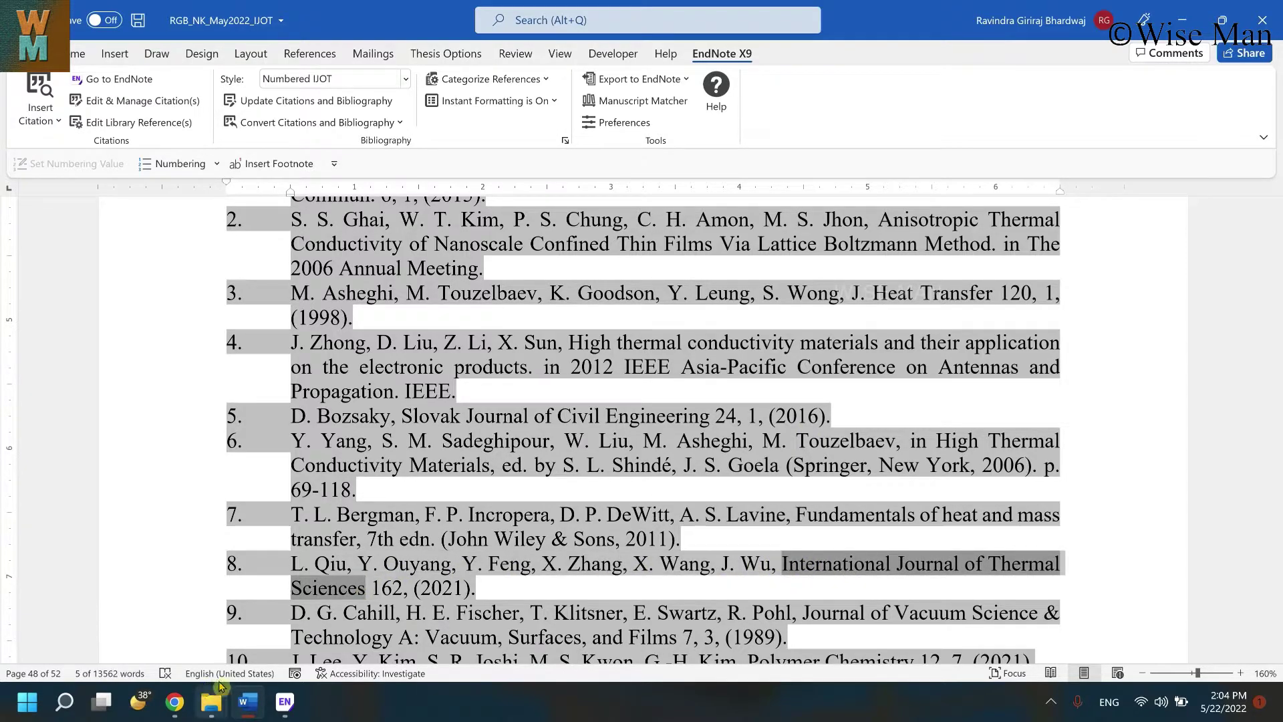
{"action": "left_click", "coordinate": [284, 701]}
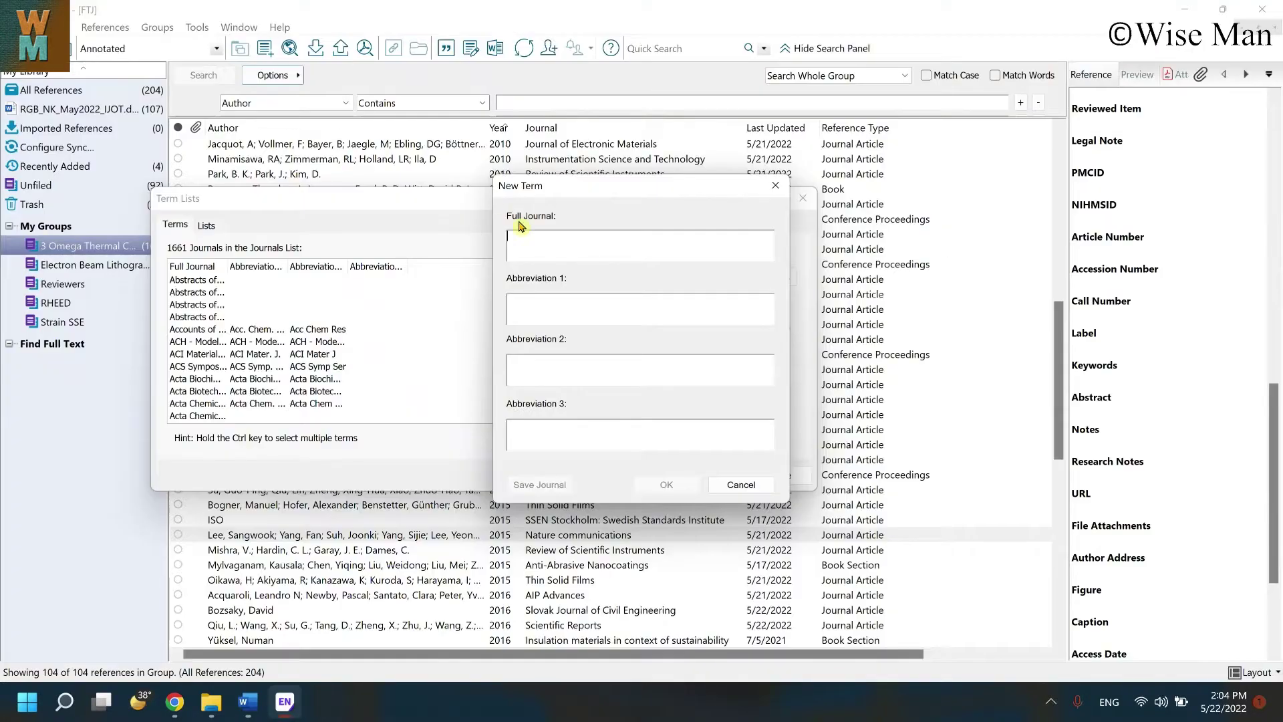
{"action": "key", "text": "ctrl+v"}
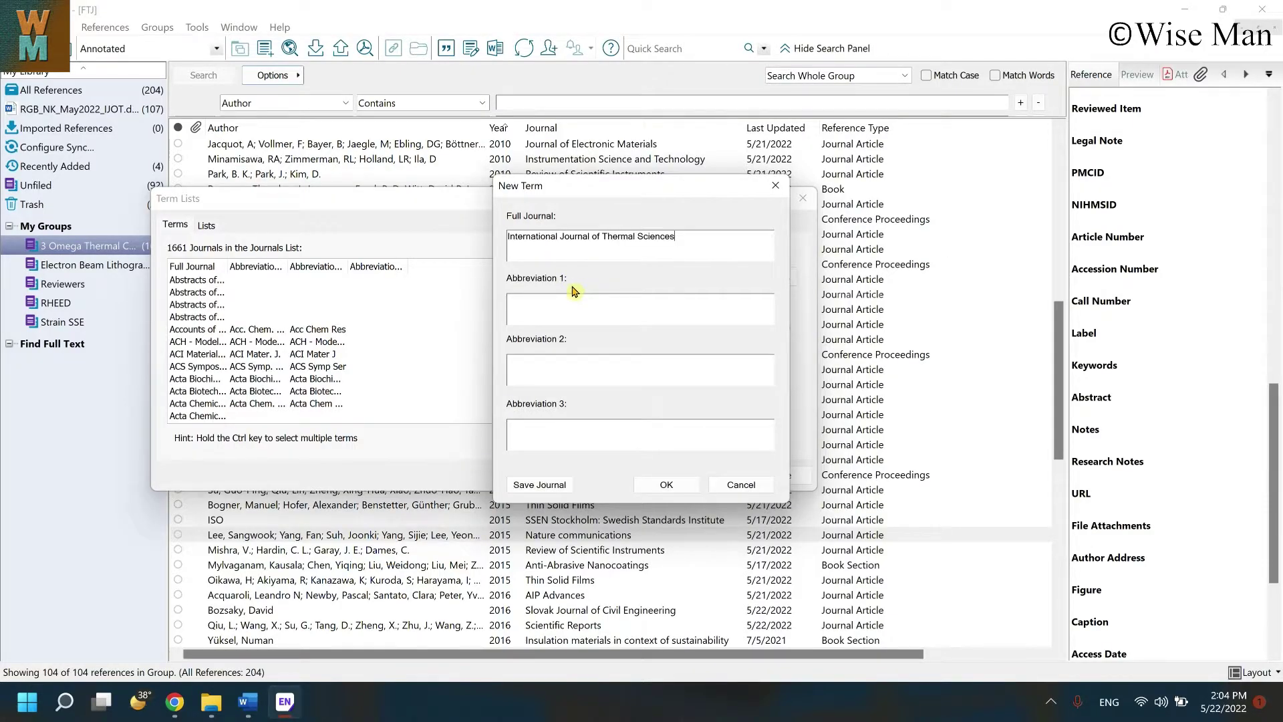
Switch to Chrome and search CASSI by title or abbreviation for "International Journal of Thermal Sciences"
{"action": "left_click", "coordinate": [175, 701]}
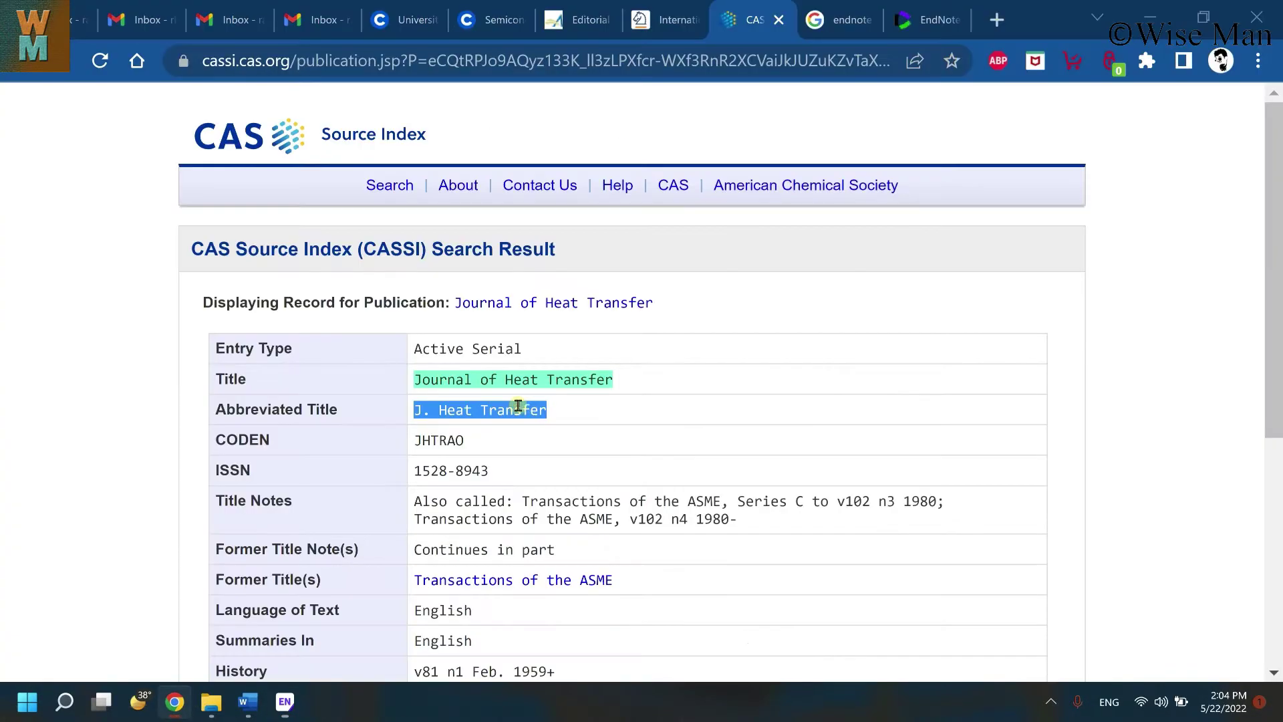
{"action": "left_click", "coordinate": [390, 185]}
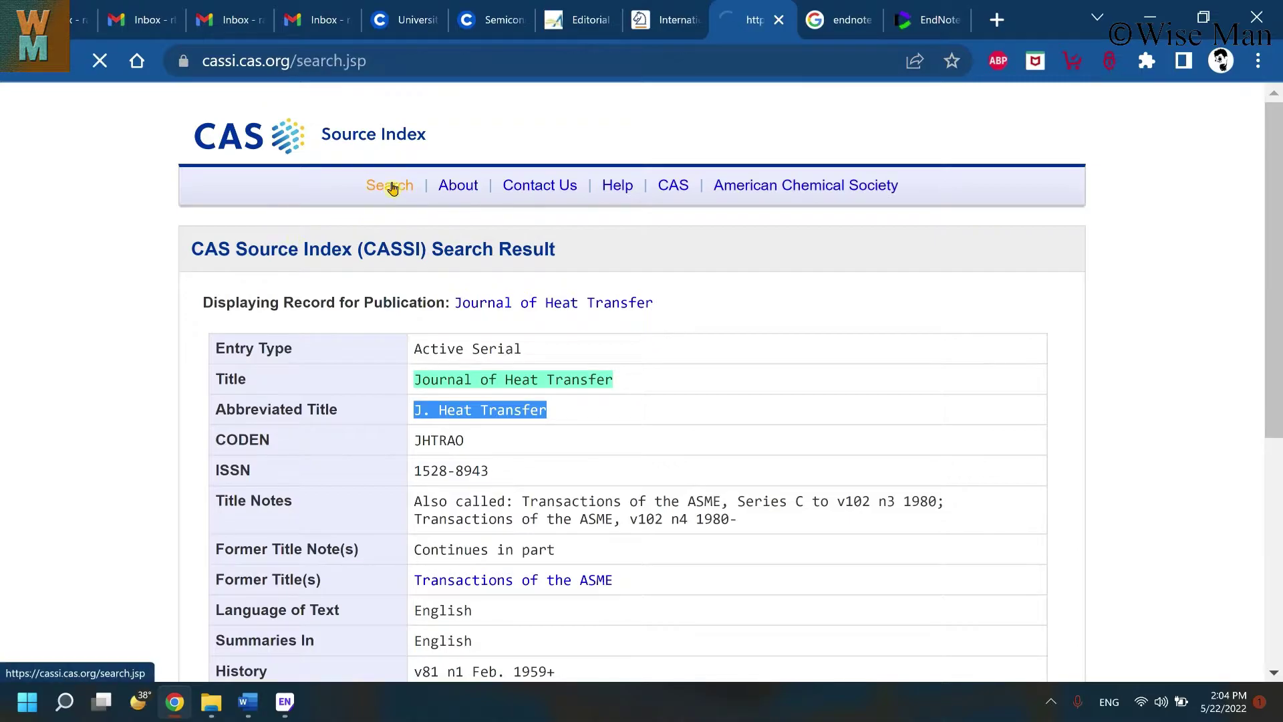
{"action": "left_click", "coordinate": [354, 513]}
{"action": "key", "text": "ctrl+v"}
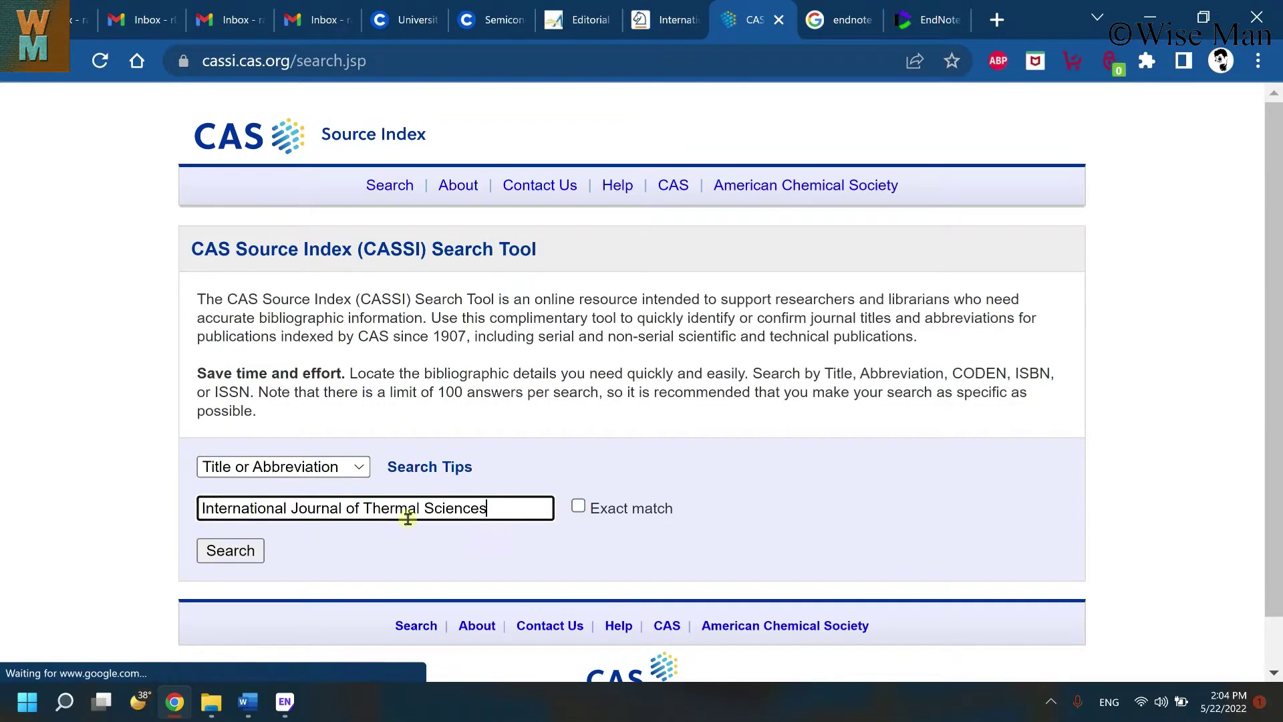
{"action": "left_click", "coordinate": [222, 564]}
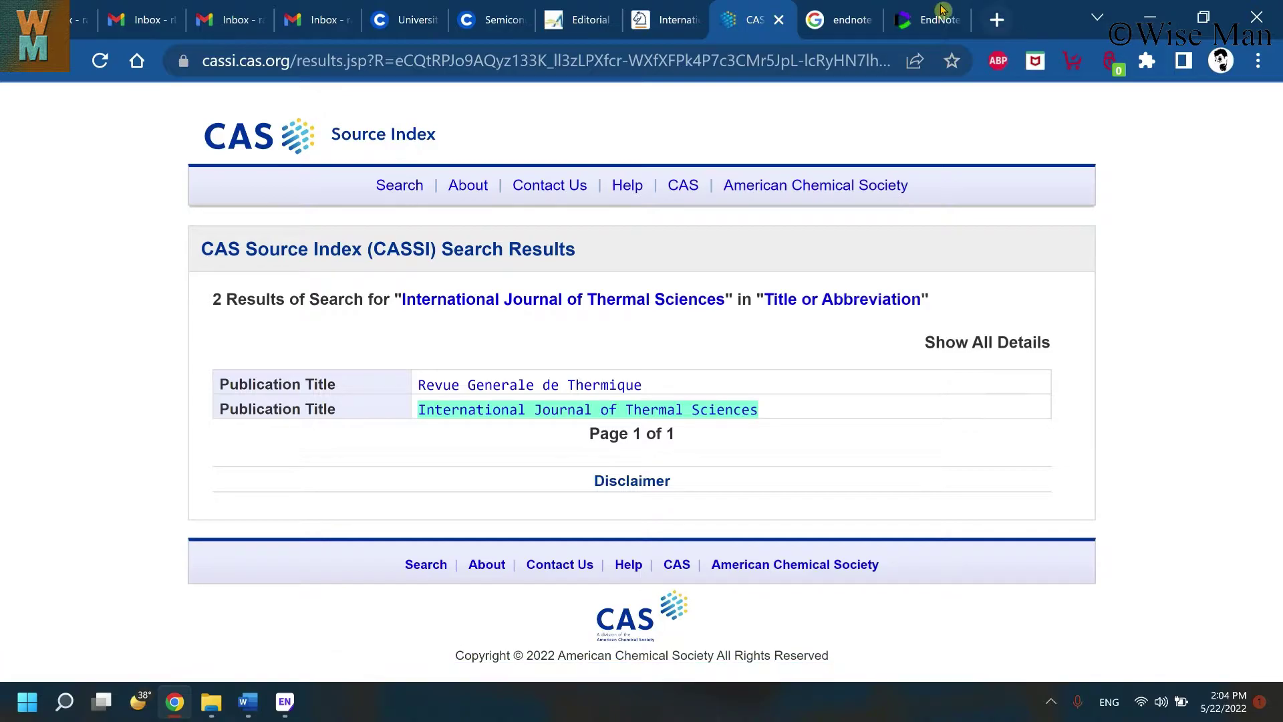
Search Google in a new tab for "international journal of thermal sciences abbreviation" and select the abbreviation "Int. J. Therm. Sci."
{"action": "left_click", "coordinate": [996, 20]}
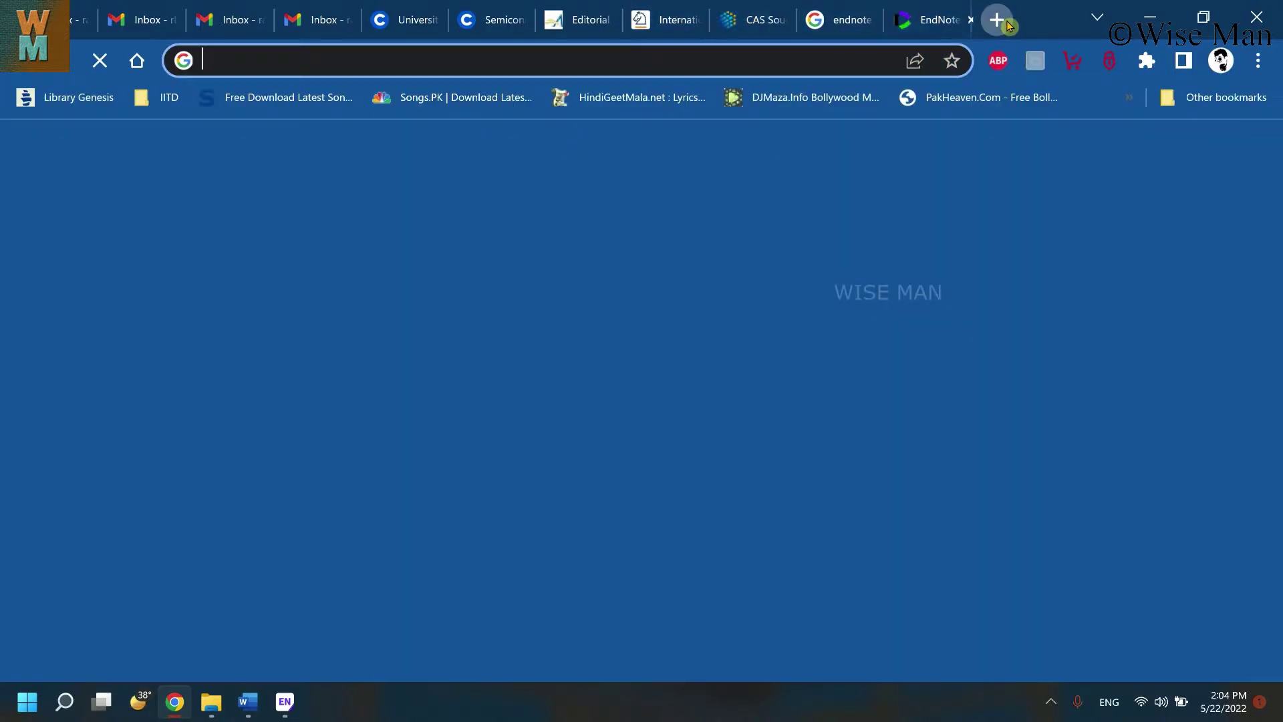
{"action": "key", "text": "ctrl+v"}
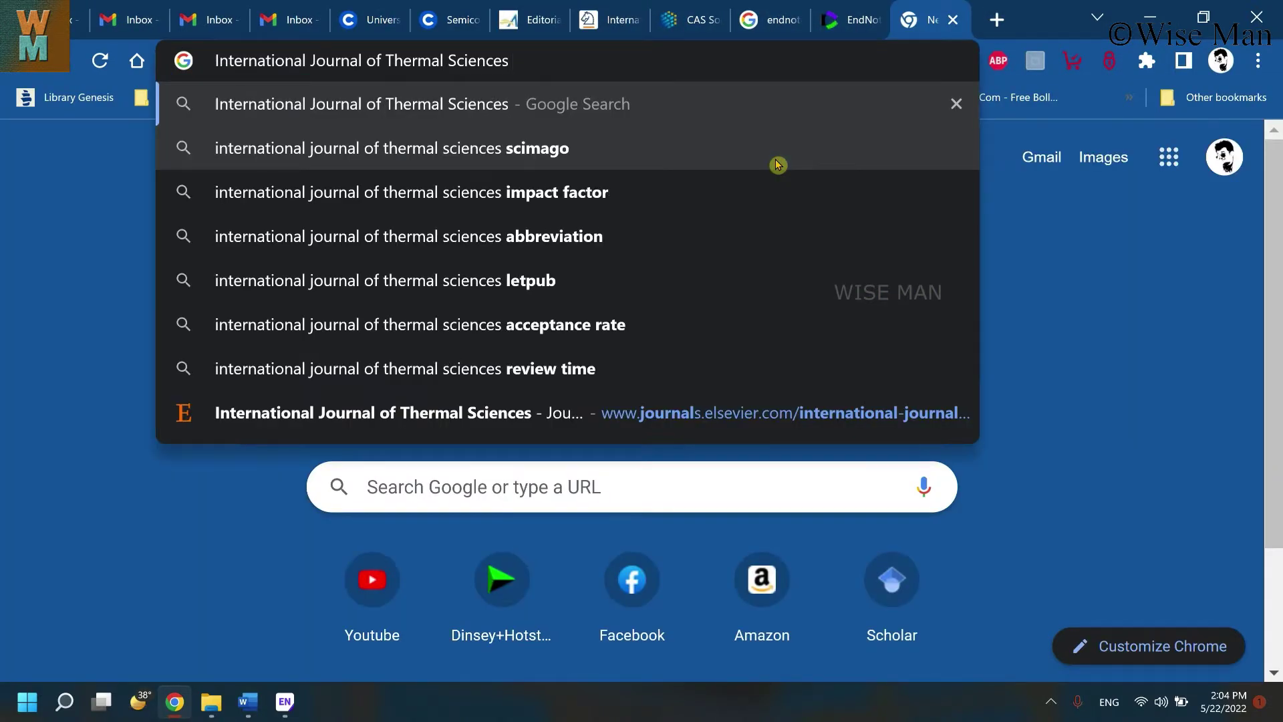
{"action": "left_click", "coordinate": [591, 231]}
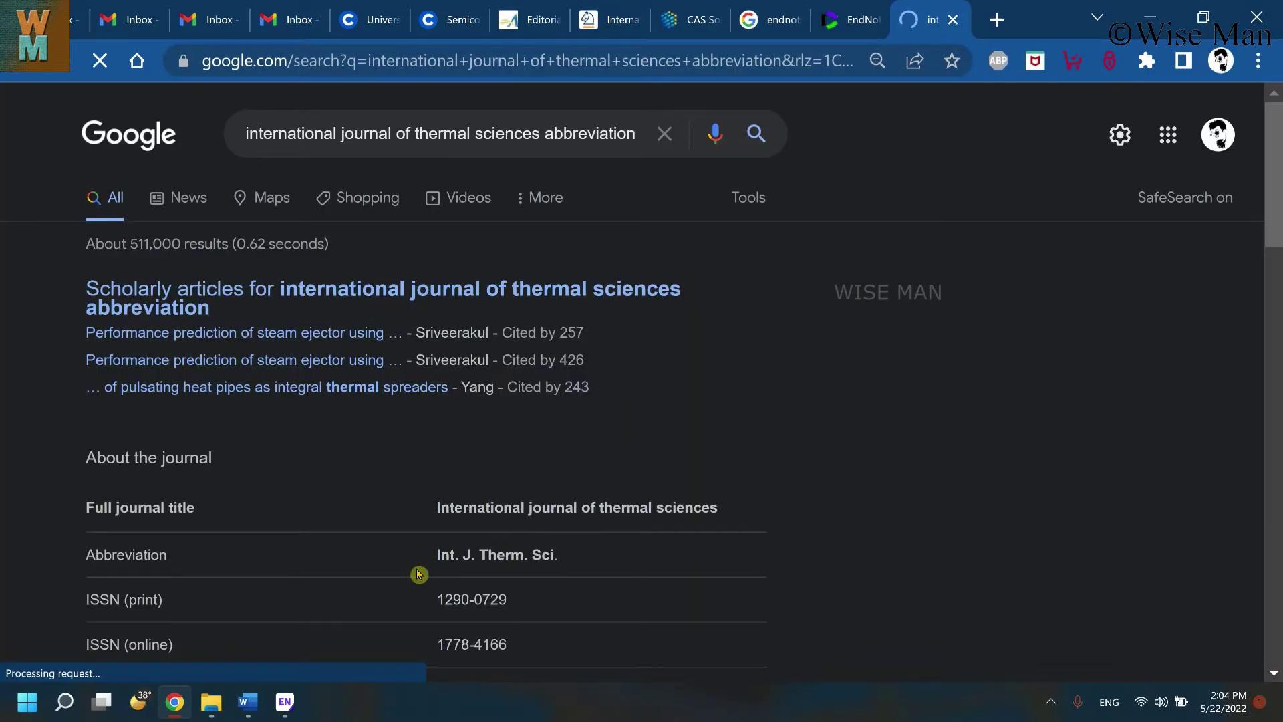
{"action": "scroll", "coordinate": [503, 487], "scroll_direction": "down", "scroll_amount": 2}
{"action": "triple_click", "coordinate": [431, 440]}
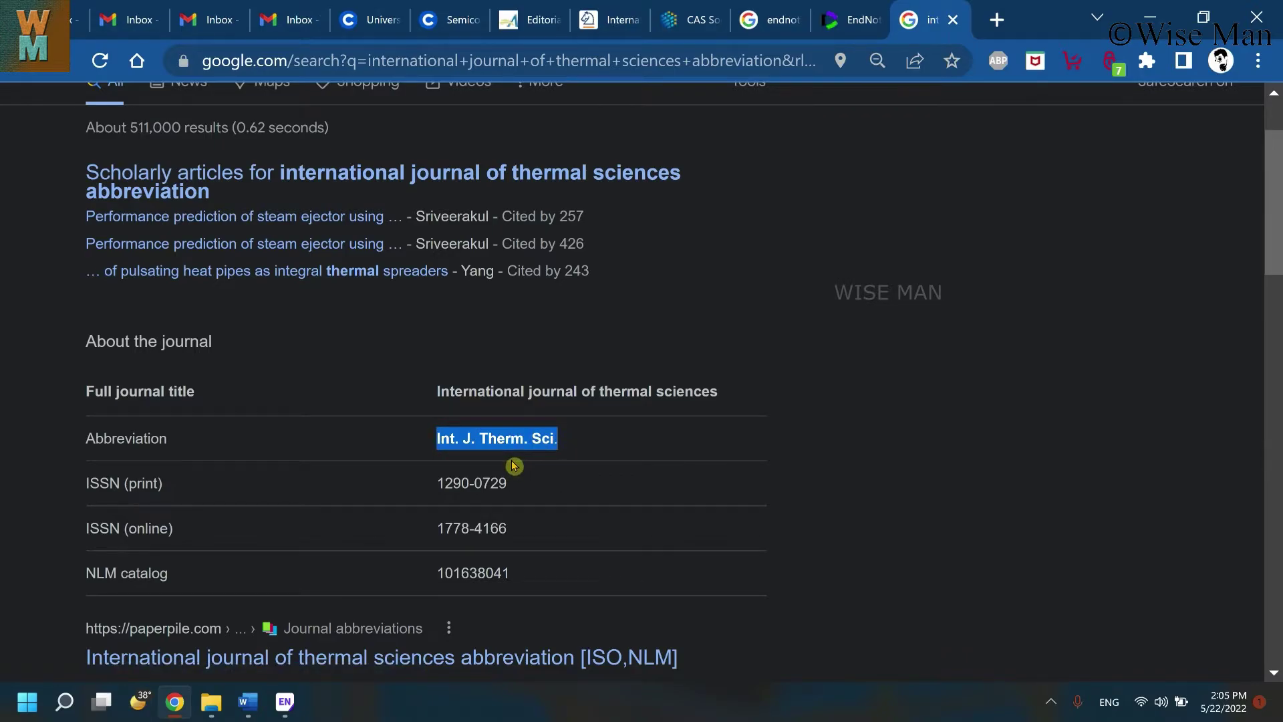
Open the Academic Accelerator result in another tab and check the ISO4 abbreviation of International Journal of Thermal Sciences
{"action": "scroll", "coordinate": [514, 465], "scroll_direction": "down", "scroll_amount": 4}
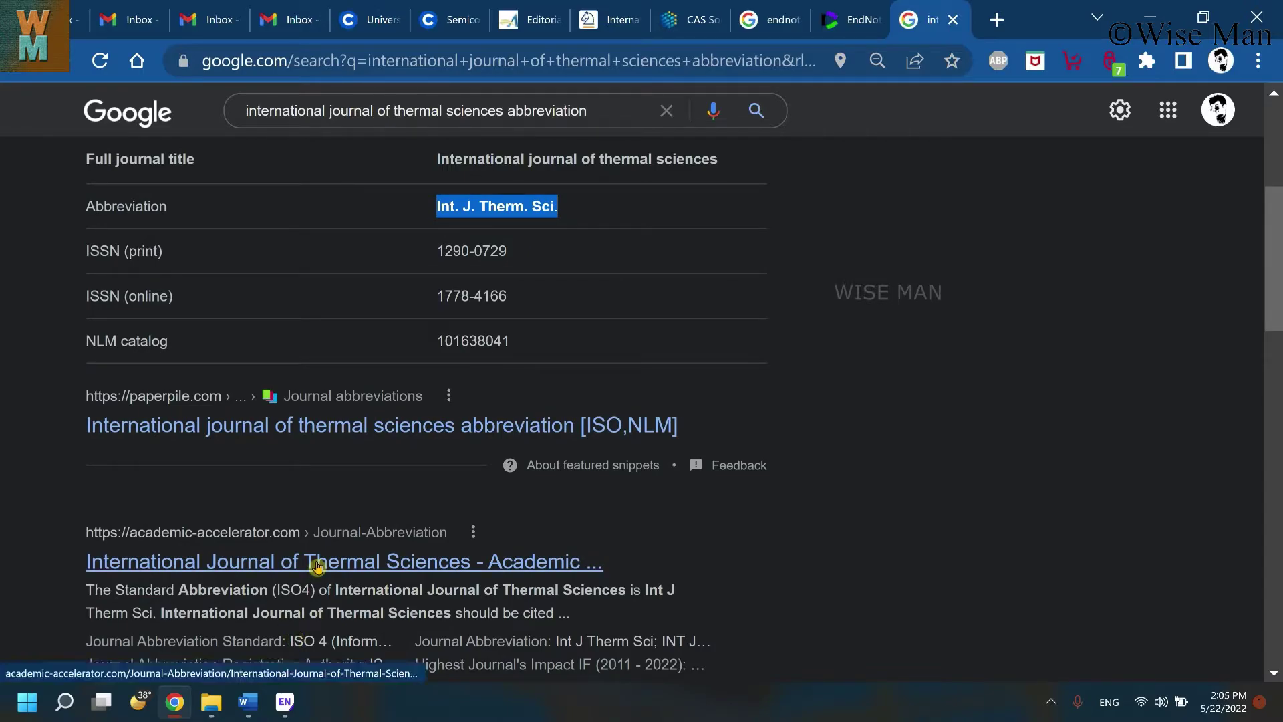
{"action": "middle_click", "coordinate": [317, 567]}
{"action": "key", "text": "ctrl+Tab"}
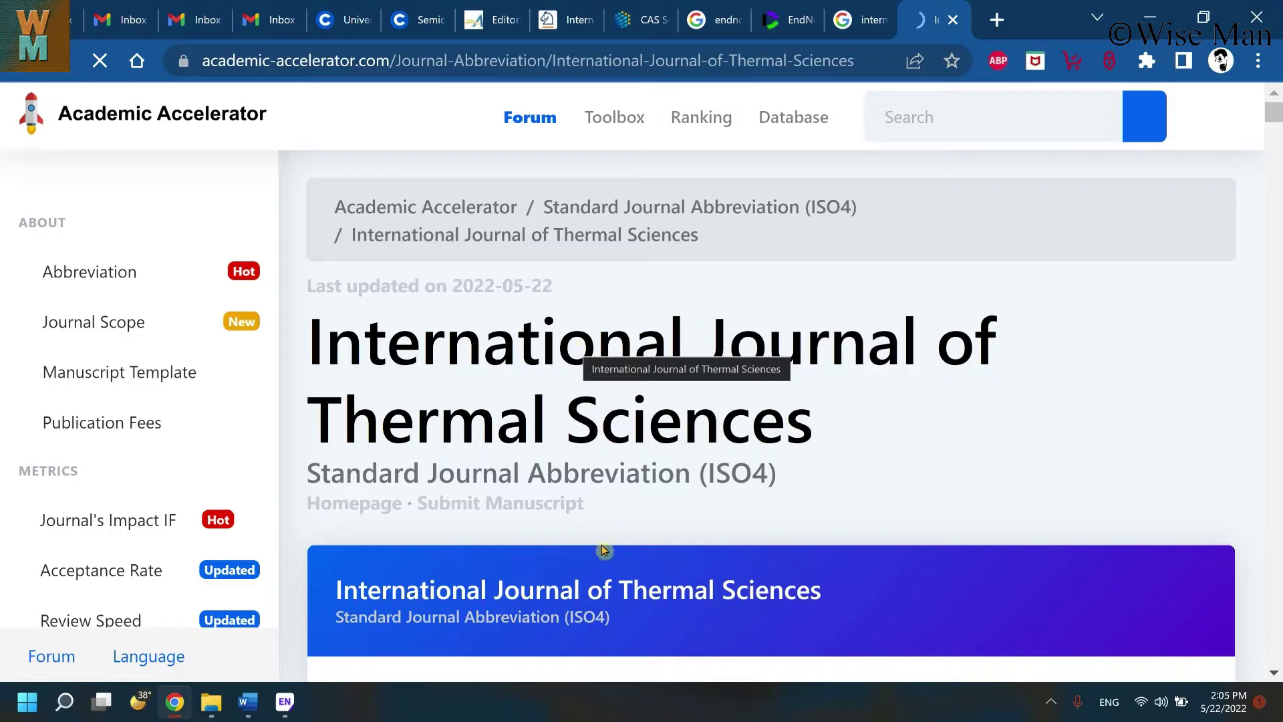
{"action": "scroll", "coordinate": [602, 549], "scroll_direction": "down", "scroll_amount": 3}
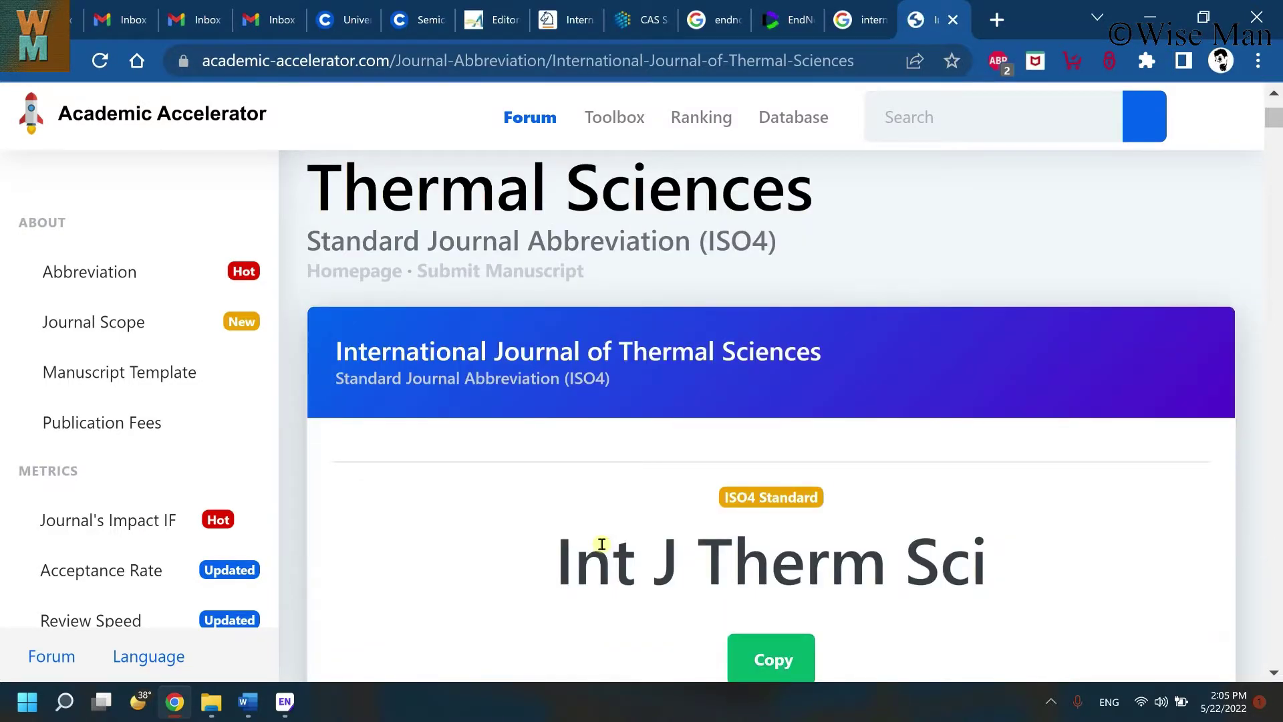
{"action": "scroll", "coordinate": [808, 350], "scroll_direction": "down", "scroll_amount": 2}
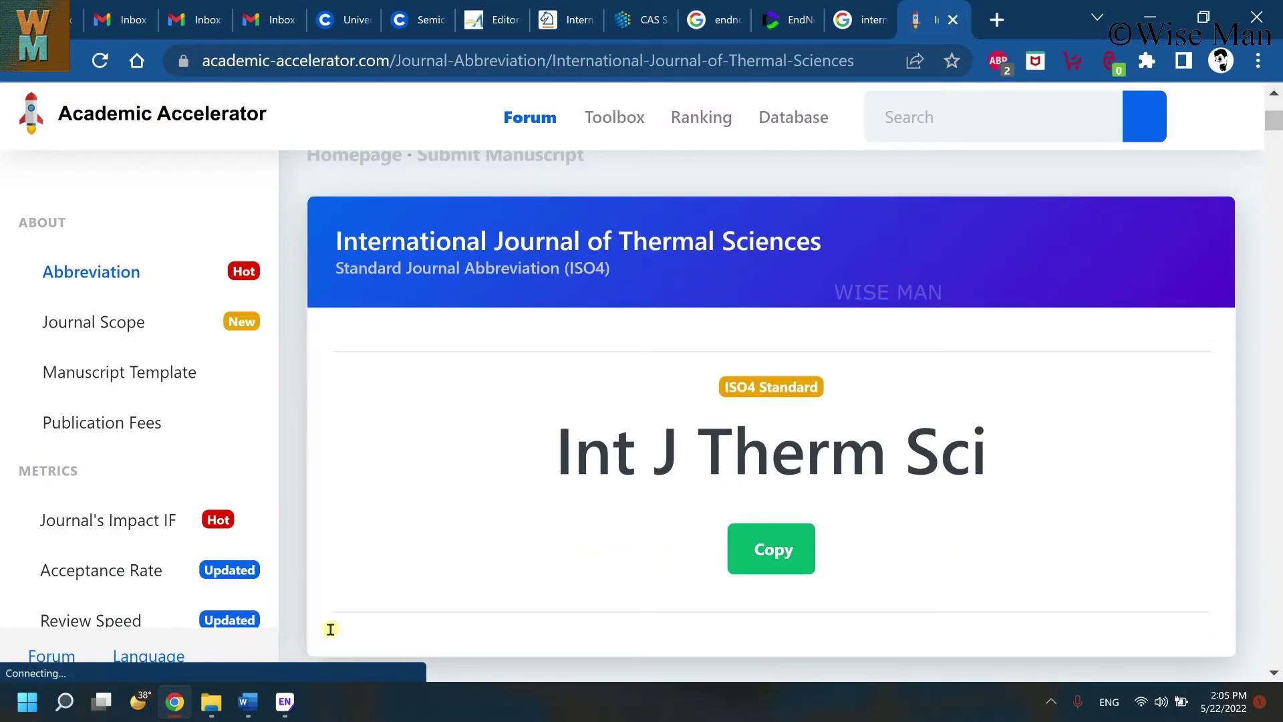
Switch back to EndNote and save the new International Journal of Thermal Sciences term to the journal list
{"action": "key", "text": "alt+Tab"}
{"action": "key", "text": "ctrl+v"}
{"action": "left_click", "coordinate": [667, 485]}
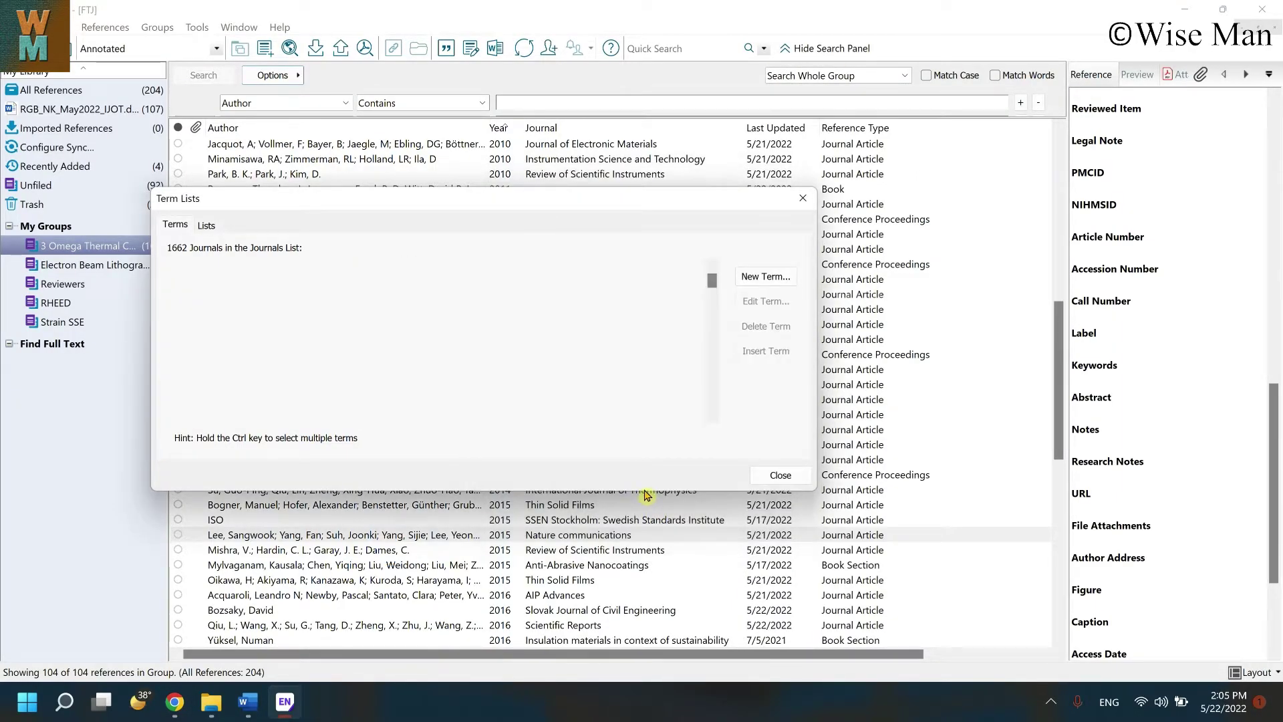
Try to add another term with Abbreviation 1 "Int. J. Therm. Sci." and Full Journal "International journal of thermal sciences", copied from the Google result in Chrome
{"action": "left_click", "coordinate": [777, 281]}
{"action": "left_click", "coordinate": [614, 322]}
{"action": "key", "text": "ctrl+v"}
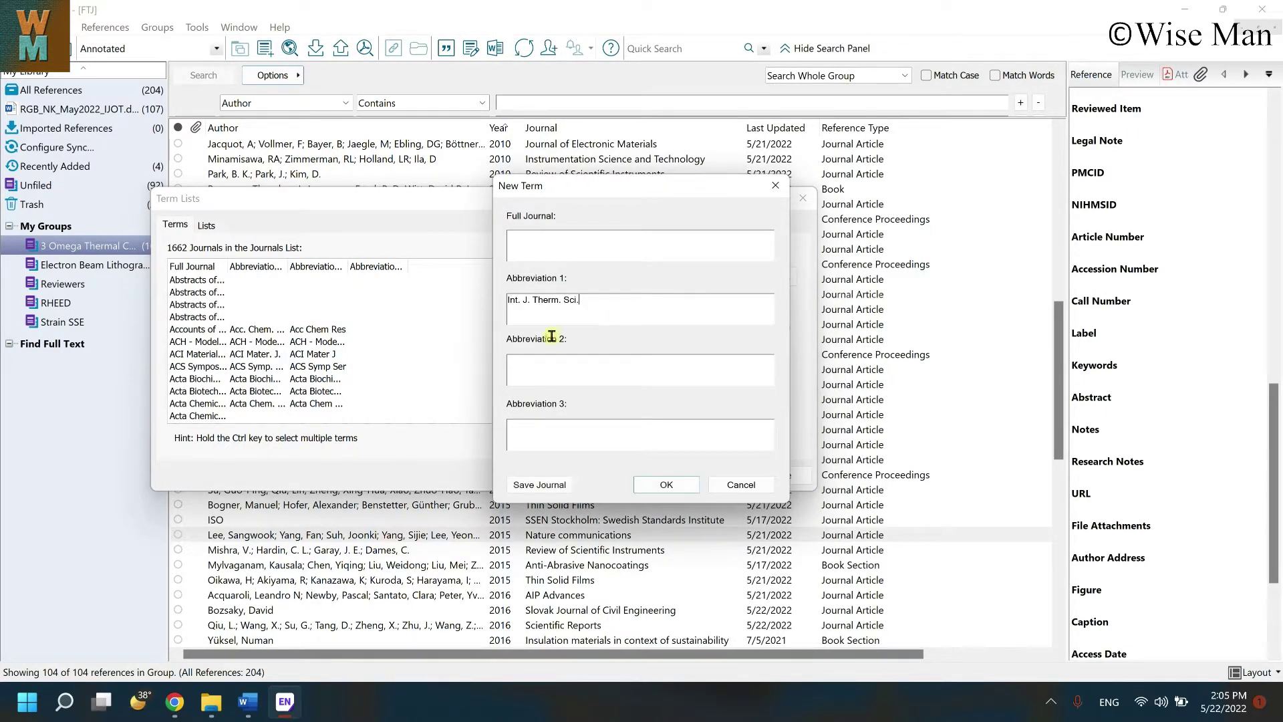
{"action": "key", "text": "alt+Tab"}
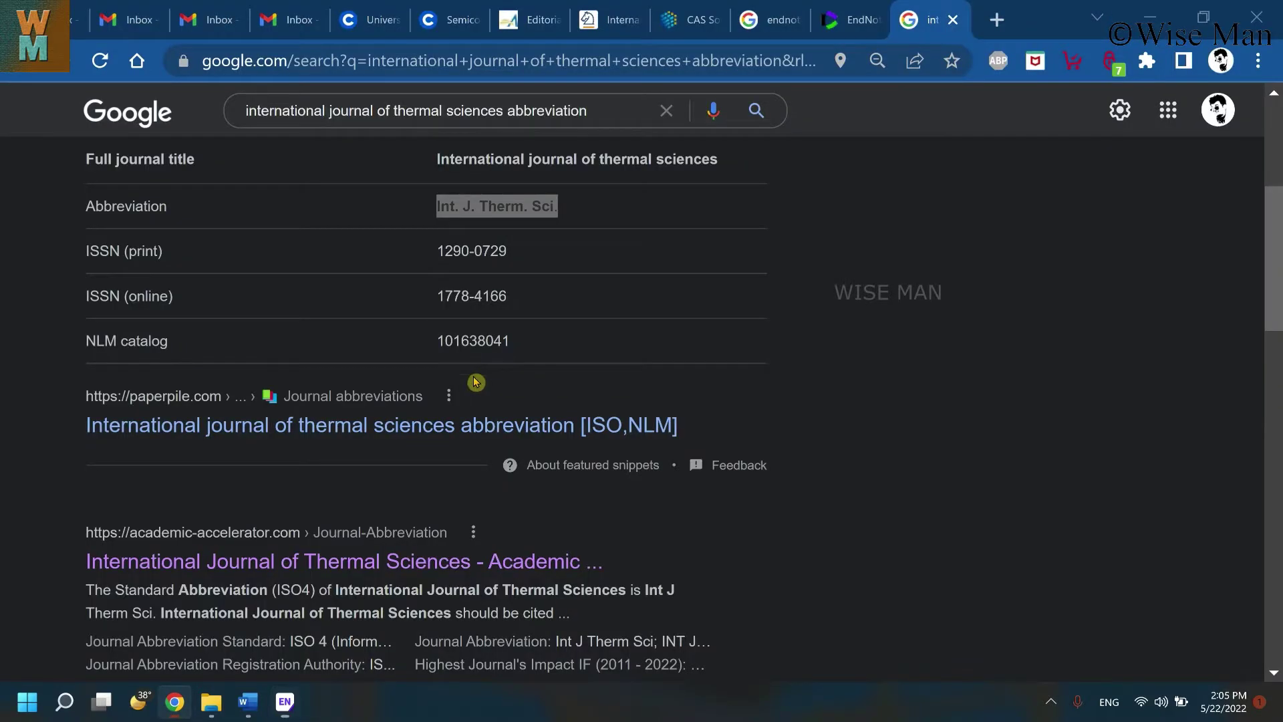
{"action": "left_click_drag", "start_coordinate": [437, 511], "coordinate": [722, 511]}
{"action": "left_click", "coordinate": [285, 701]}
{"action": "left_click", "coordinate": [551, 246]}
{"action": "key", "text": "ctrl+v"}
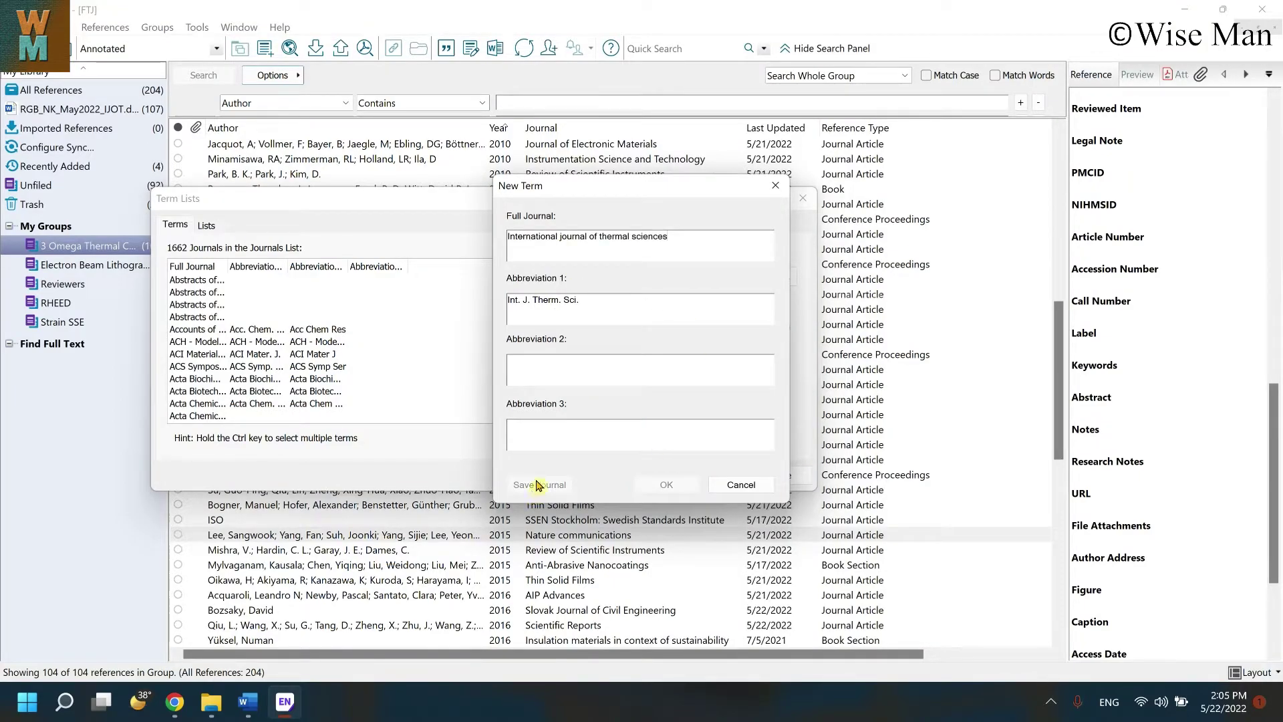
{"action": "left_click", "coordinate": [610, 304]}
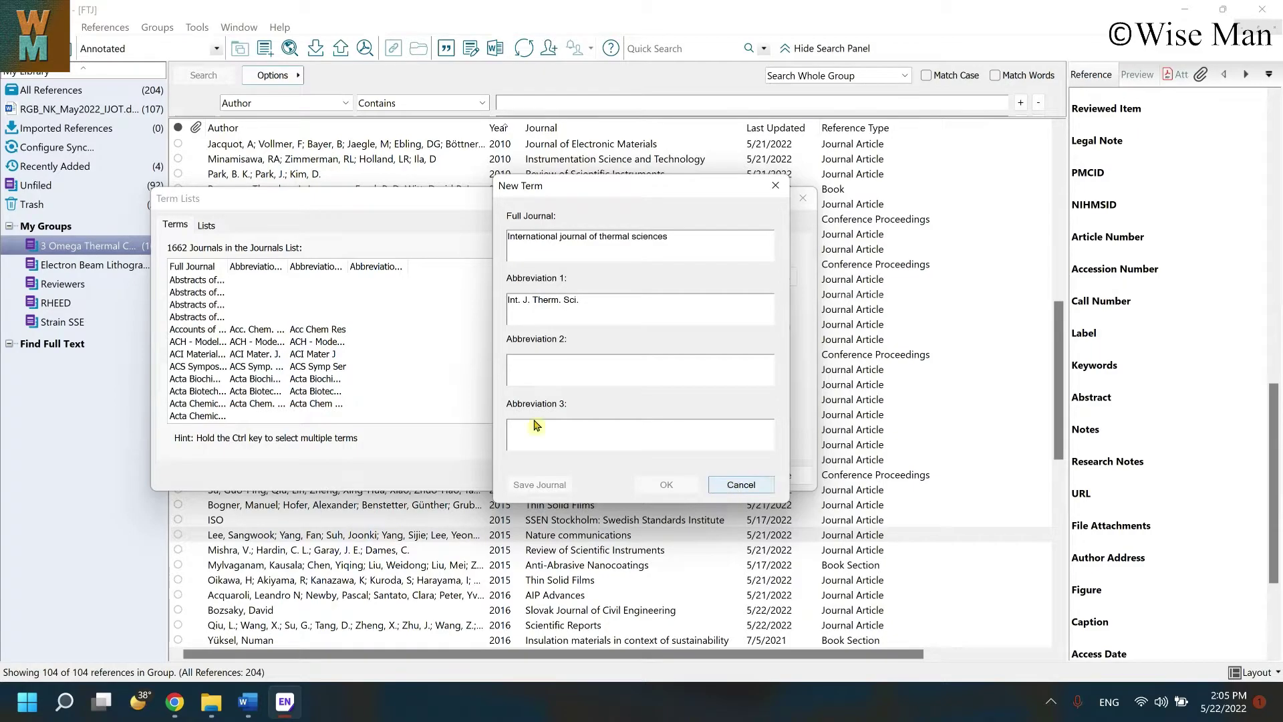
{"action": "key", "text": "Escape"}
Leave the new term form and find the International Journal of Thermal Sciences entry in the journals list, widening the Full Journal column
{"action": "left_click", "coordinate": [300, 367]}
{"action": "key", "text": "i"}
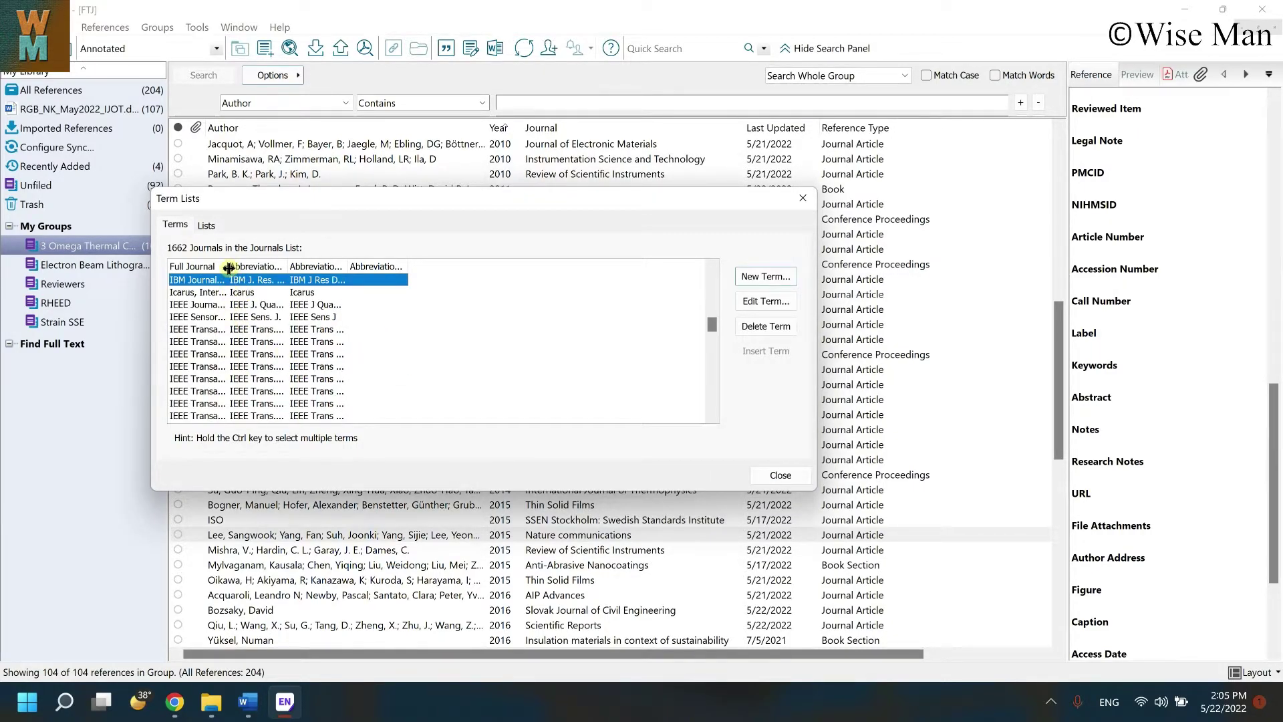
{"action": "left_click_drag", "start_coordinate": [229, 265], "coordinate": [388, 266]}
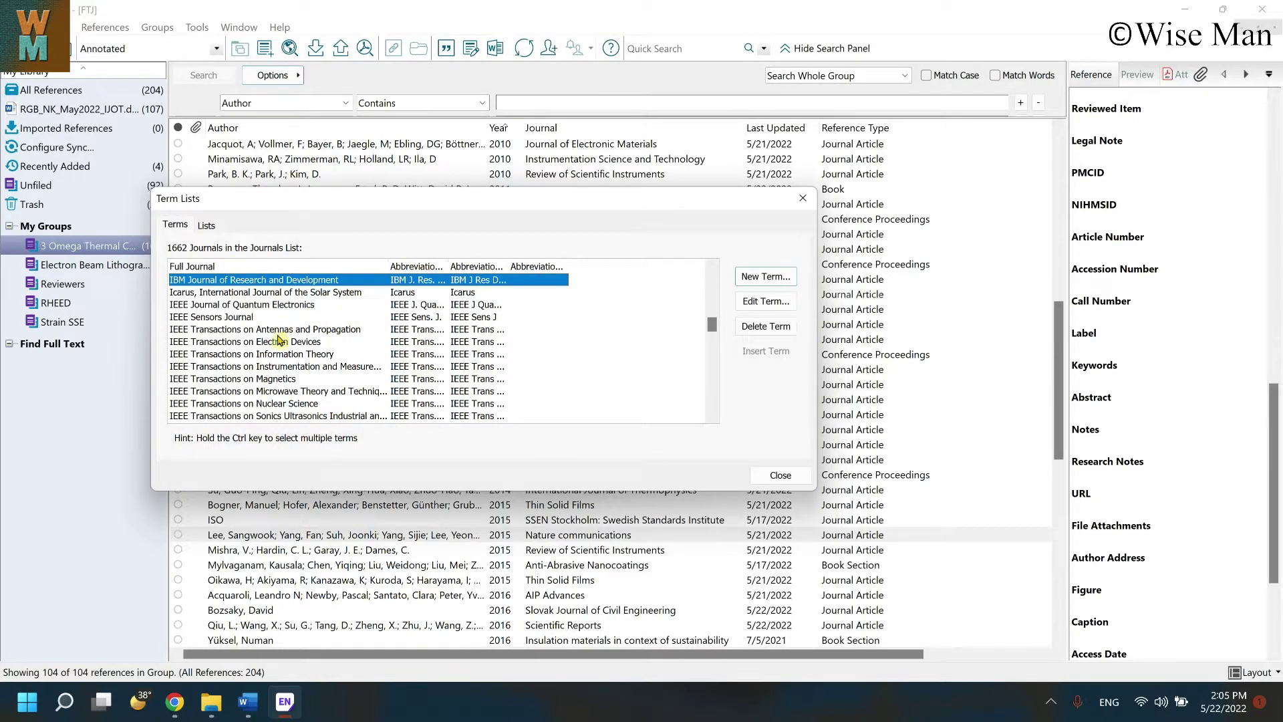
{"action": "scroll", "coordinate": [281, 341], "scroll_direction": "up", "scroll_amount": 1}
{"action": "scroll", "coordinate": [274, 354], "scroll_direction": "down", "scroll_amount": 6}
{"action": "scroll", "coordinate": [272, 369], "scroll_direction": "down", "scroll_amount": 1}
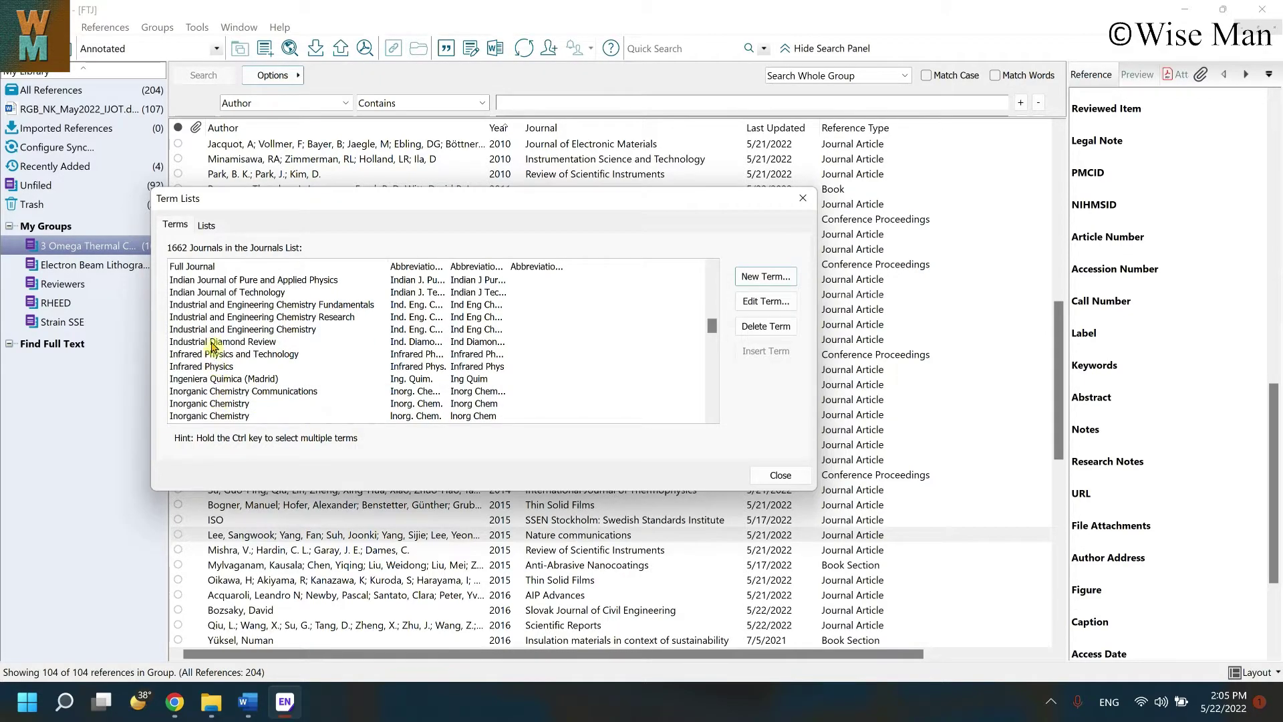
{"action": "scroll", "coordinate": [221, 398], "scroll_direction": "down", "scroll_amount": 4}
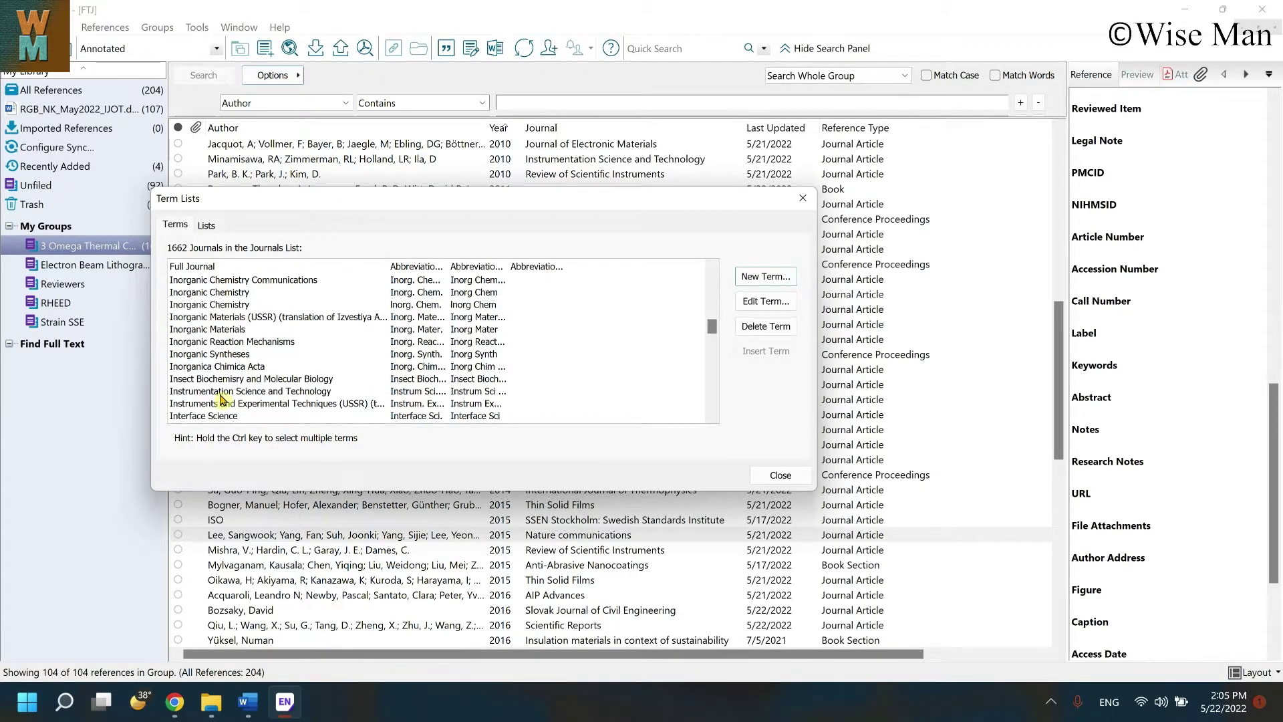
{"action": "scroll", "coordinate": [224, 421], "scroll_direction": "down", "scroll_amount": 2}
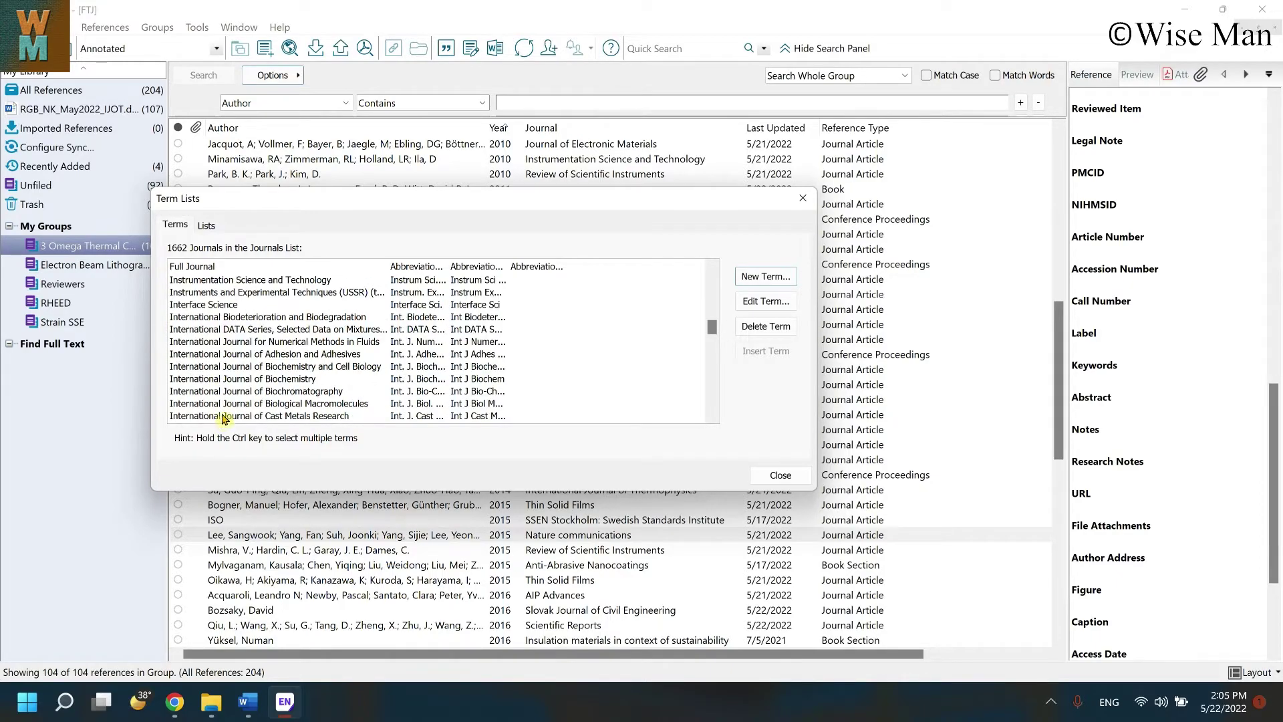
{"action": "scroll", "coordinate": [237, 401], "scroll_direction": "down", "scroll_amount": 8}
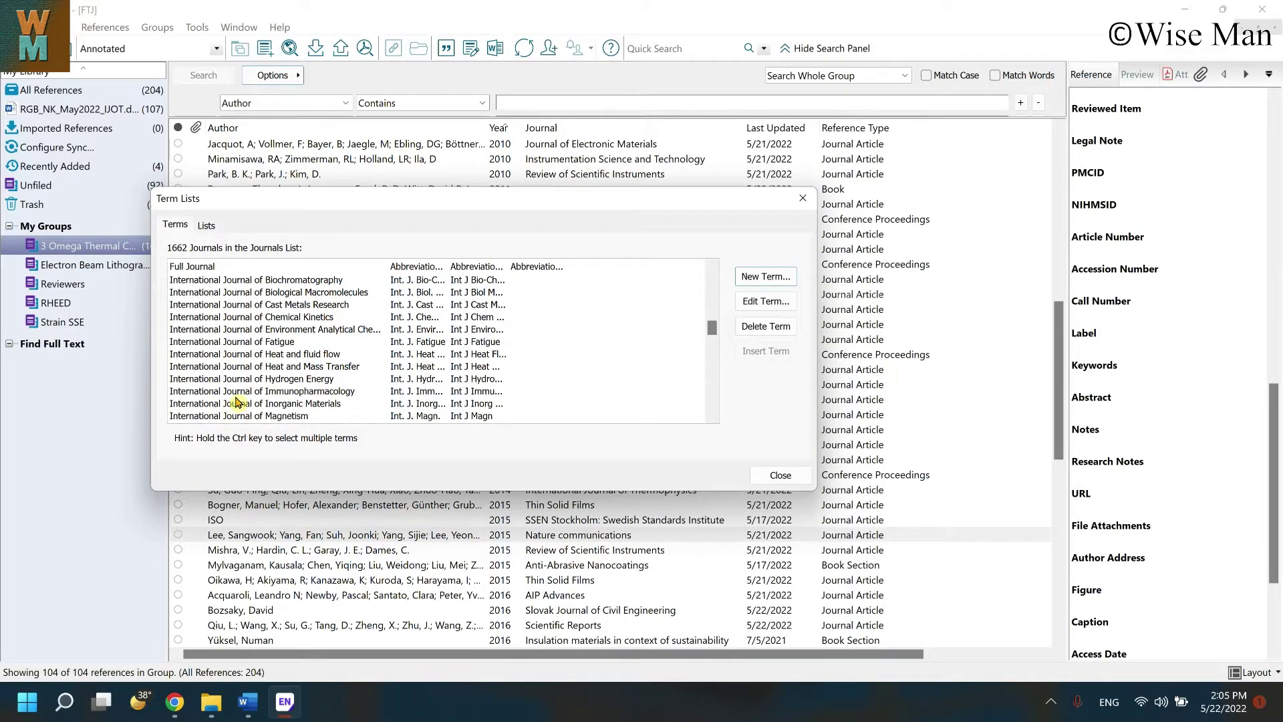
{"action": "scroll", "coordinate": [237, 401], "scroll_direction": "down", "scroll_amount": 5}
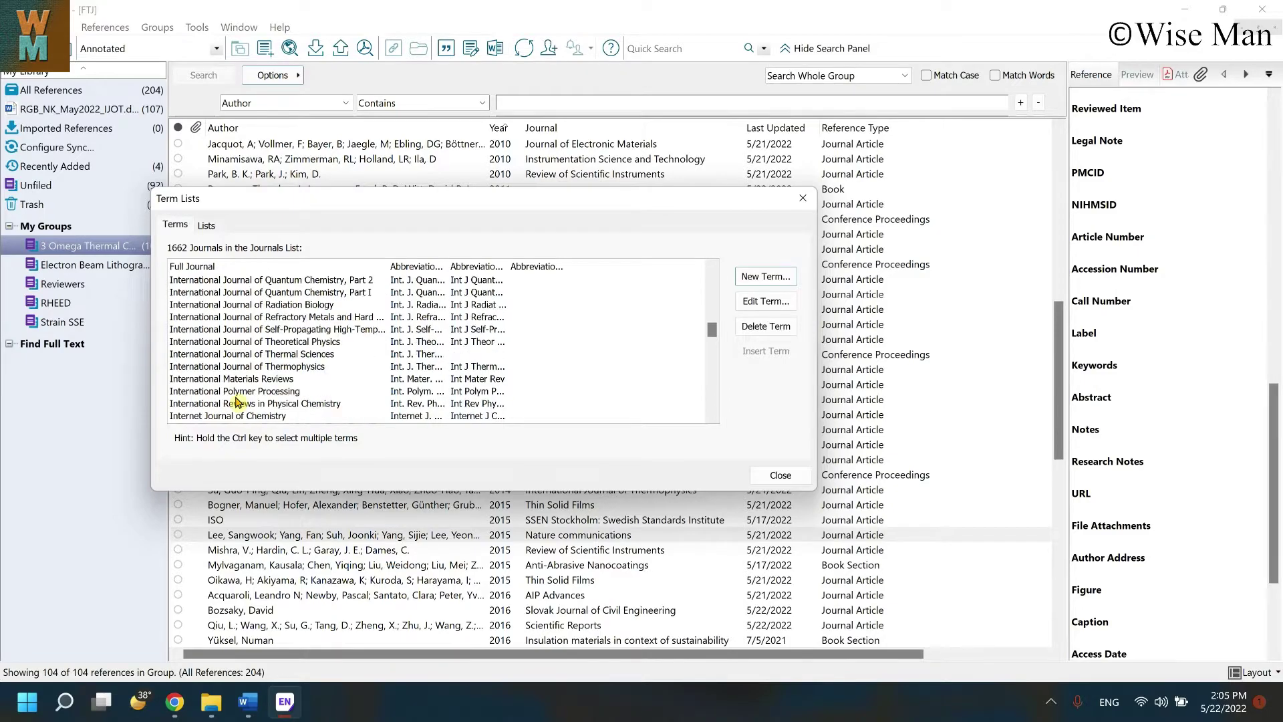
{"action": "left_click", "coordinate": [283, 356]}
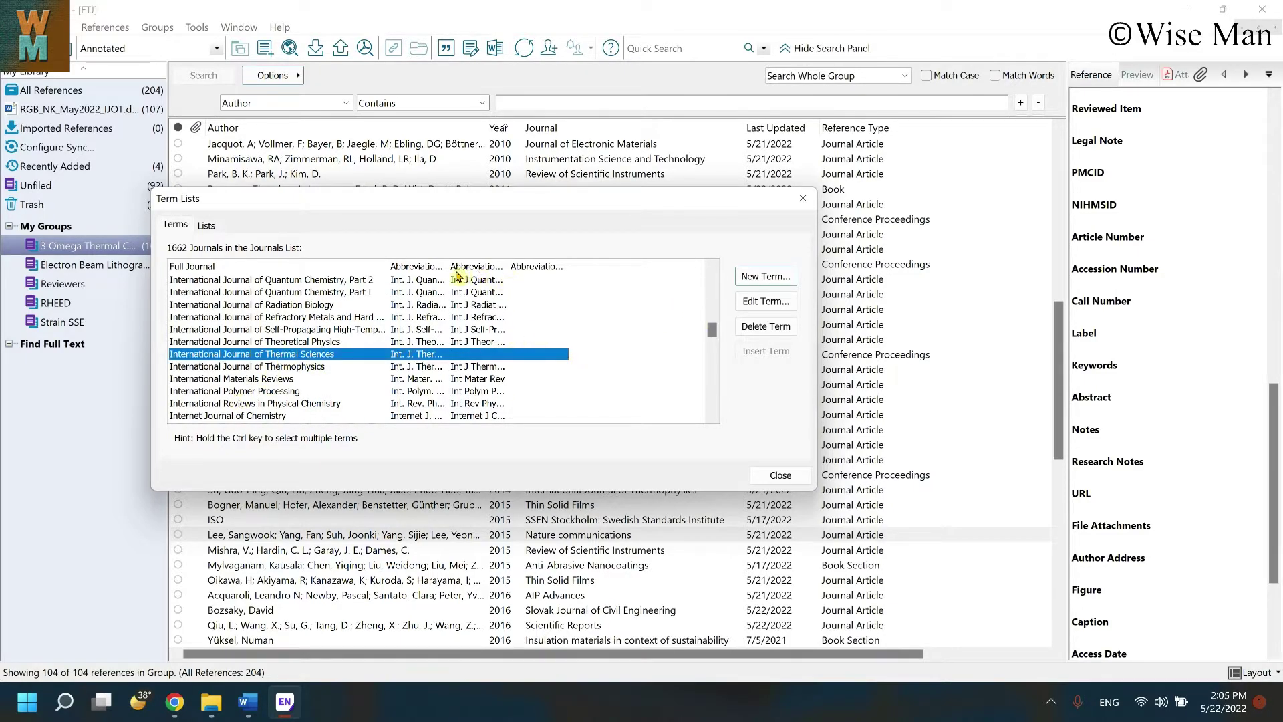
Close the term lists, switch to the Word document and update its citations and bibliography
{"action": "left_click", "coordinate": [778, 475]}
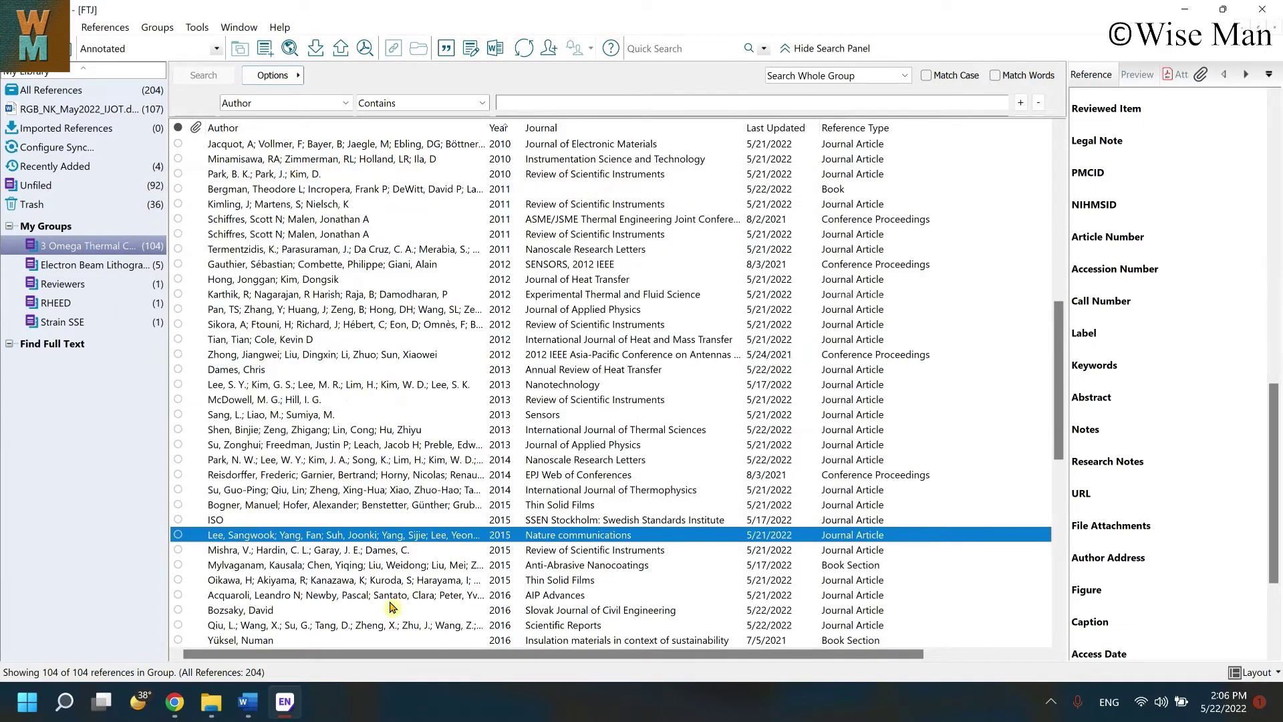
{"action": "left_click", "coordinate": [281, 710]}
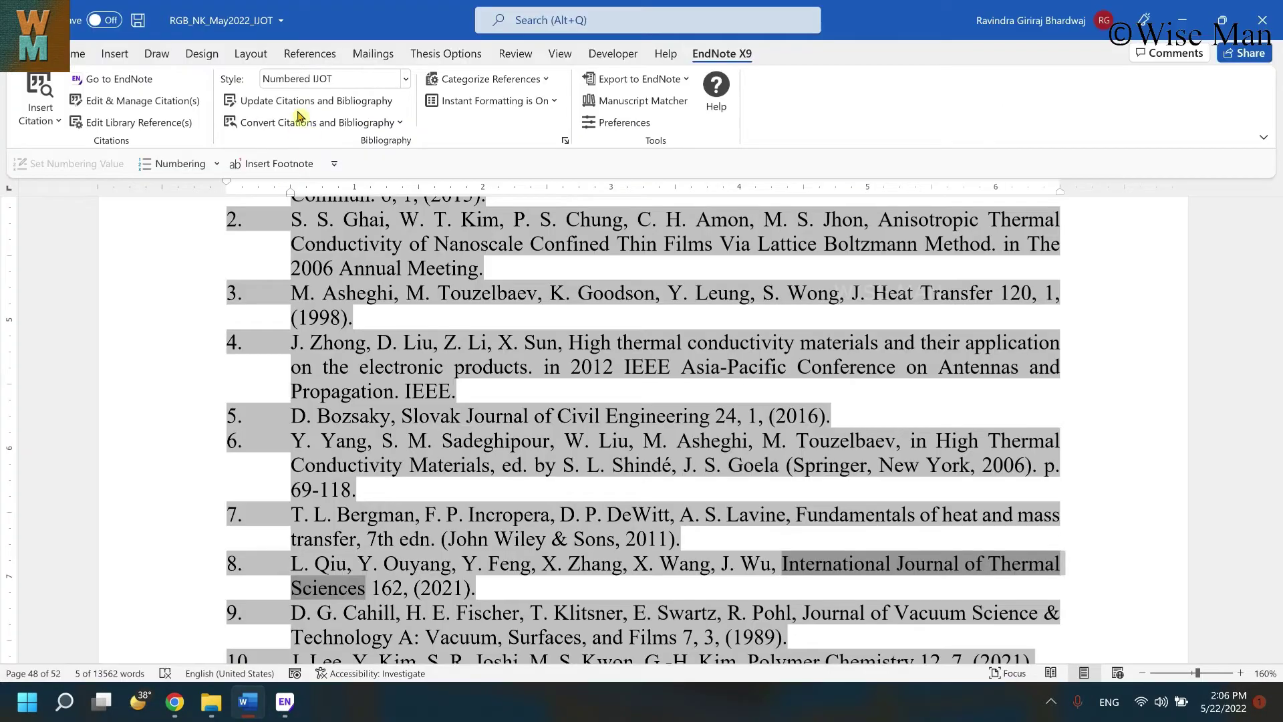
{"action": "left_click", "coordinate": [301, 103]}
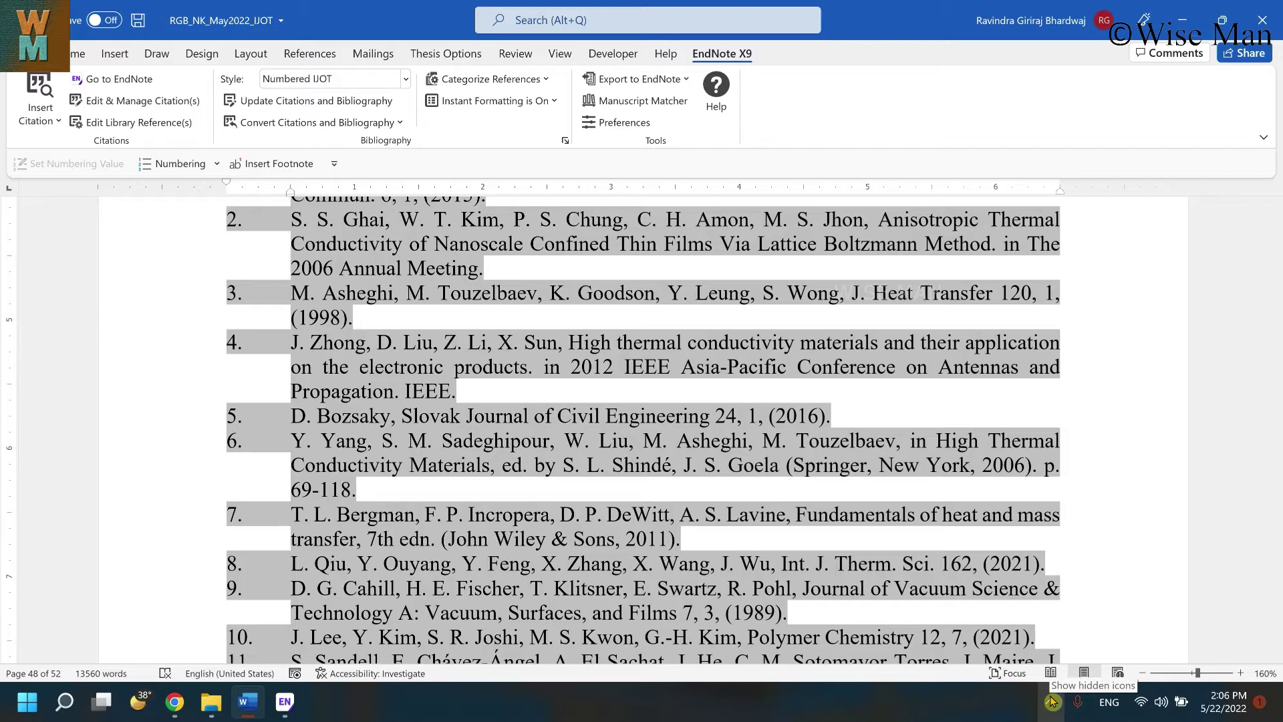
Switch to Chrome's "endnote journal abbreviation file" results and open the Deakin Journal abbreviations guide and Clarivate's journal names article in new tabs
{"action": "left_click", "coordinate": [174, 702]}
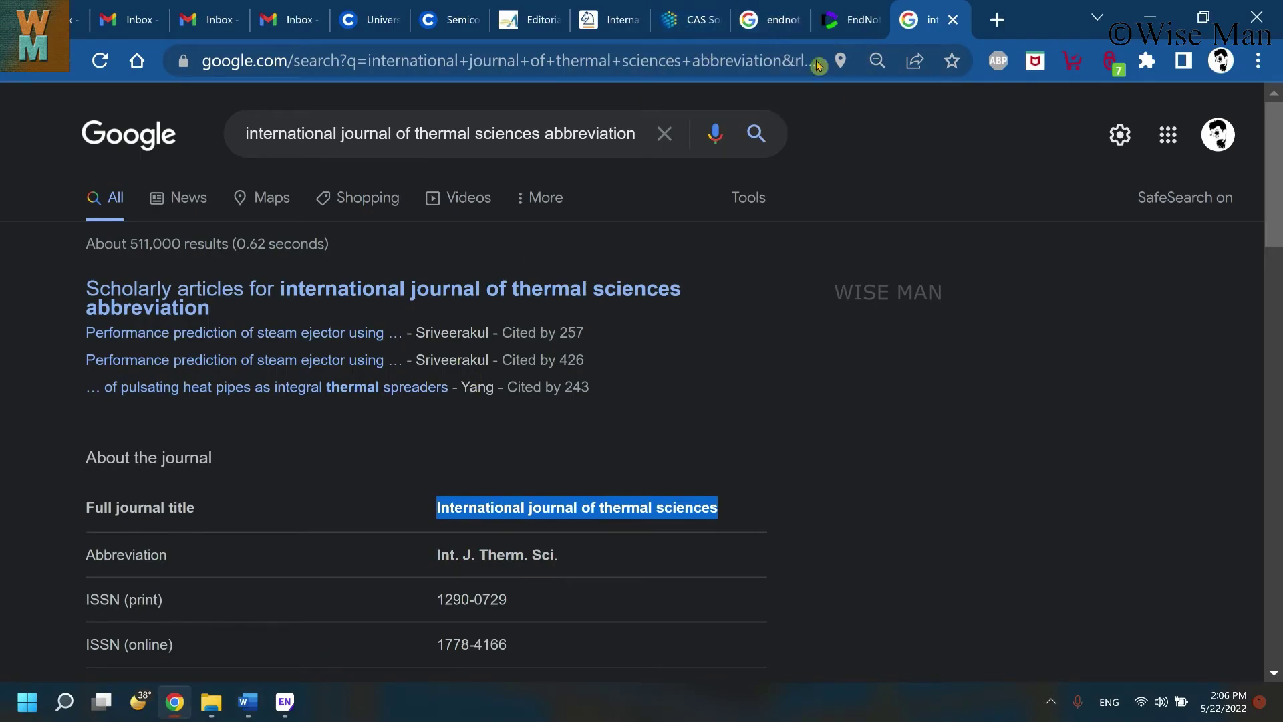
{"action": "left_click", "coordinate": [828, 8]}
{"action": "left_click", "coordinate": [778, 12]}
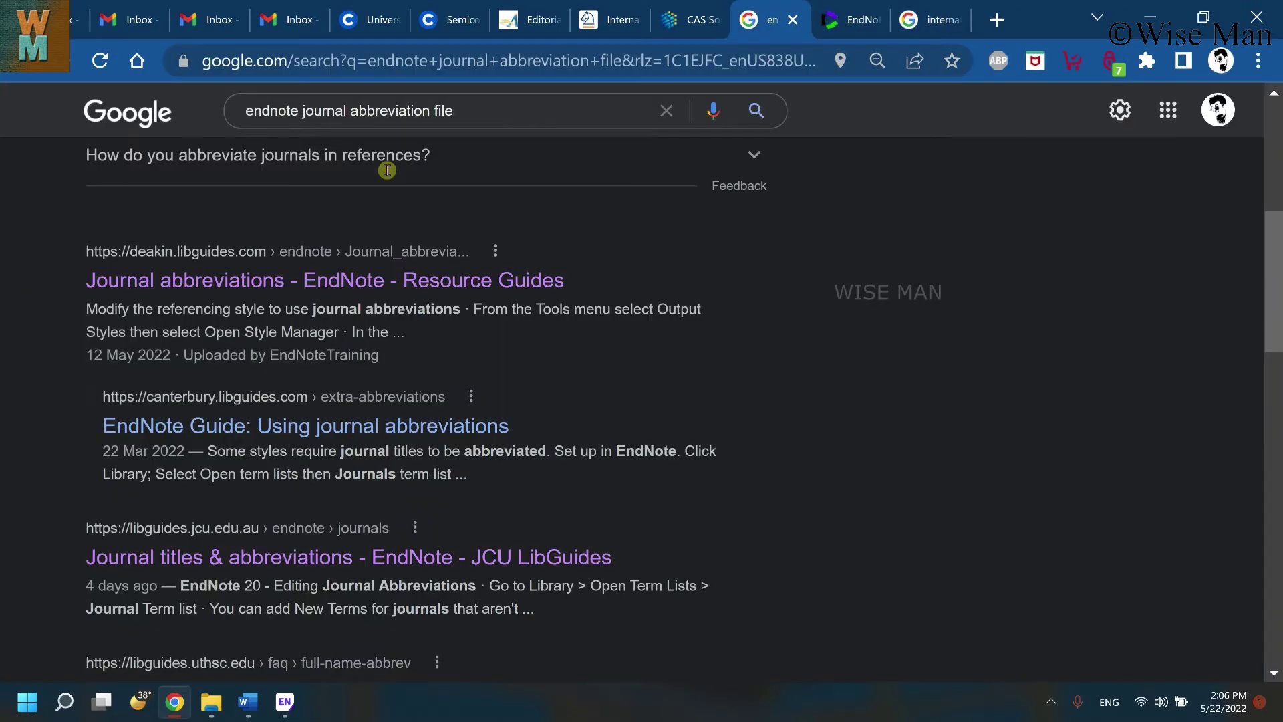
{"action": "left_click_drag", "start_coordinate": [454, 111], "coordinate": [431, 111]}
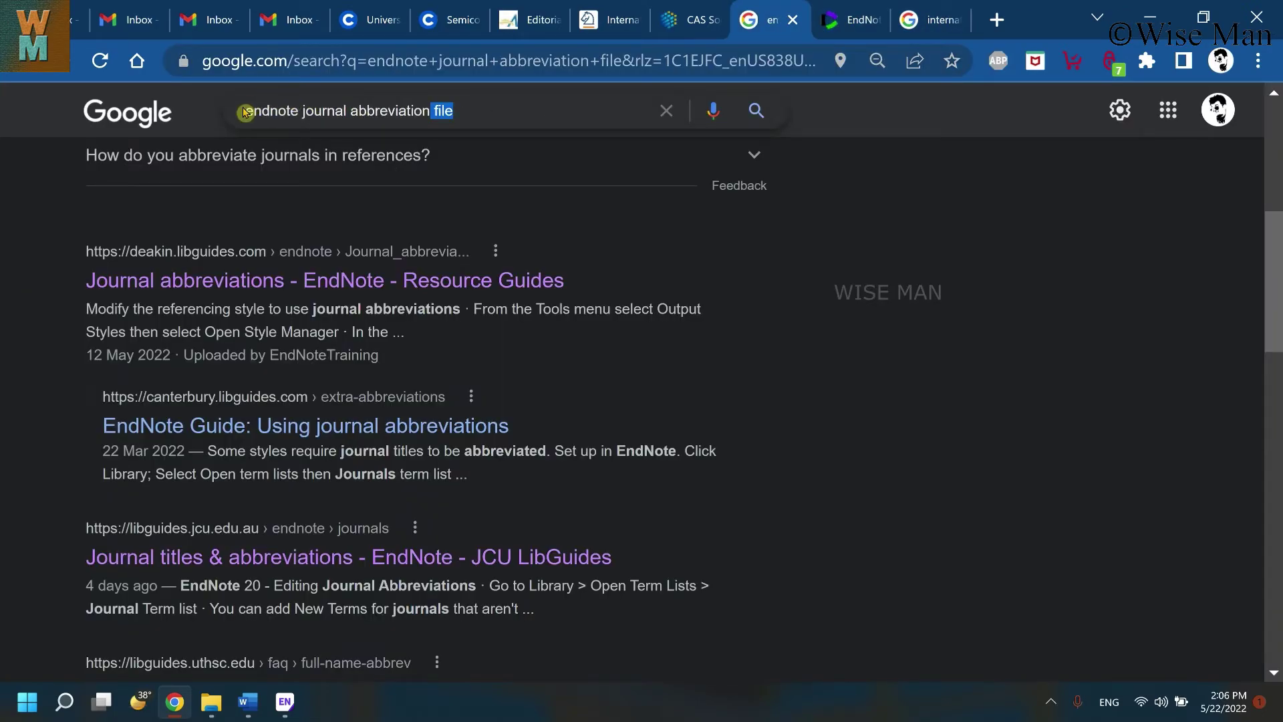
{"action": "left_click", "coordinate": [409, 286]}
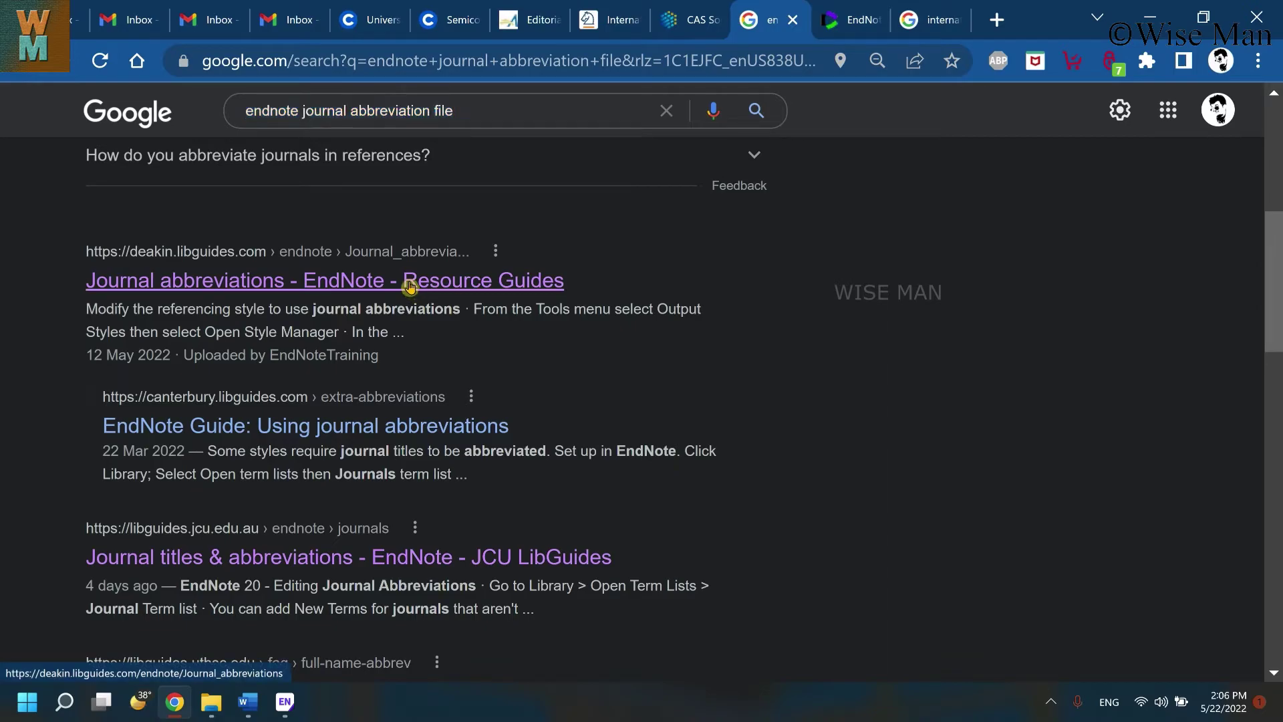
{"action": "scroll", "coordinate": [238, 274], "scroll_direction": "up", "scroll_amount": 7}
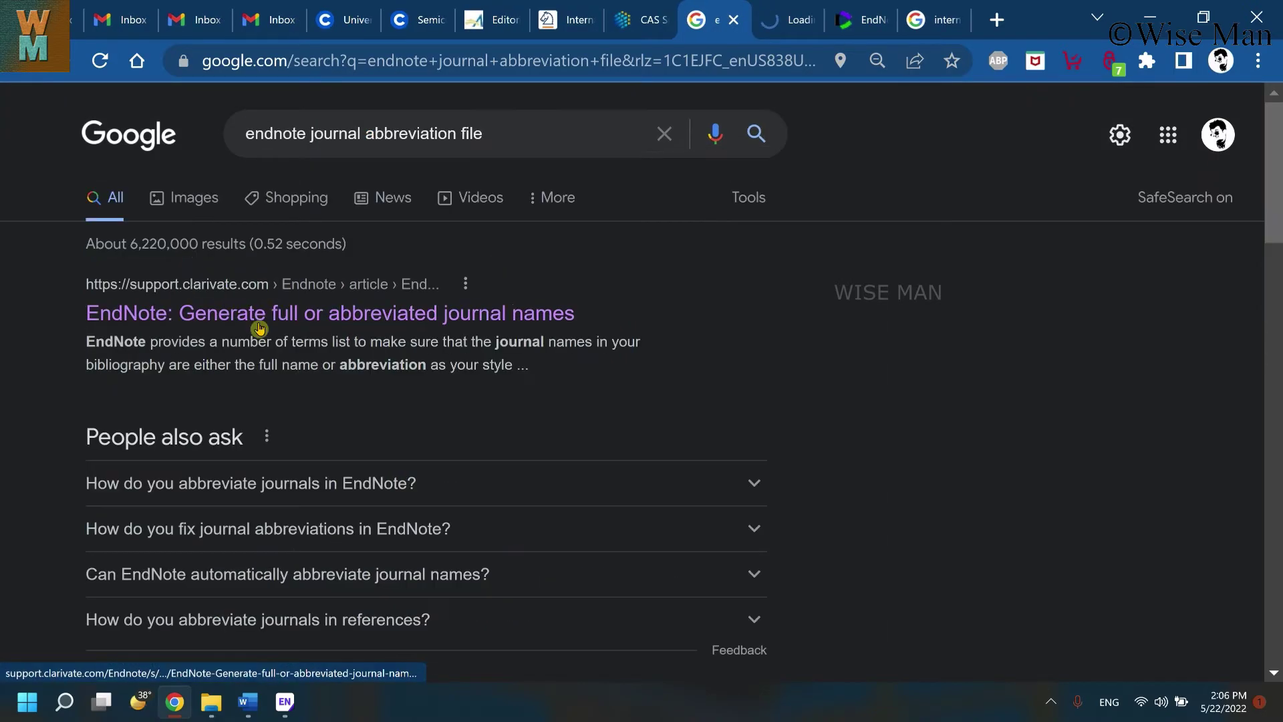
{"action": "middle_click", "coordinate": [326, 316]}
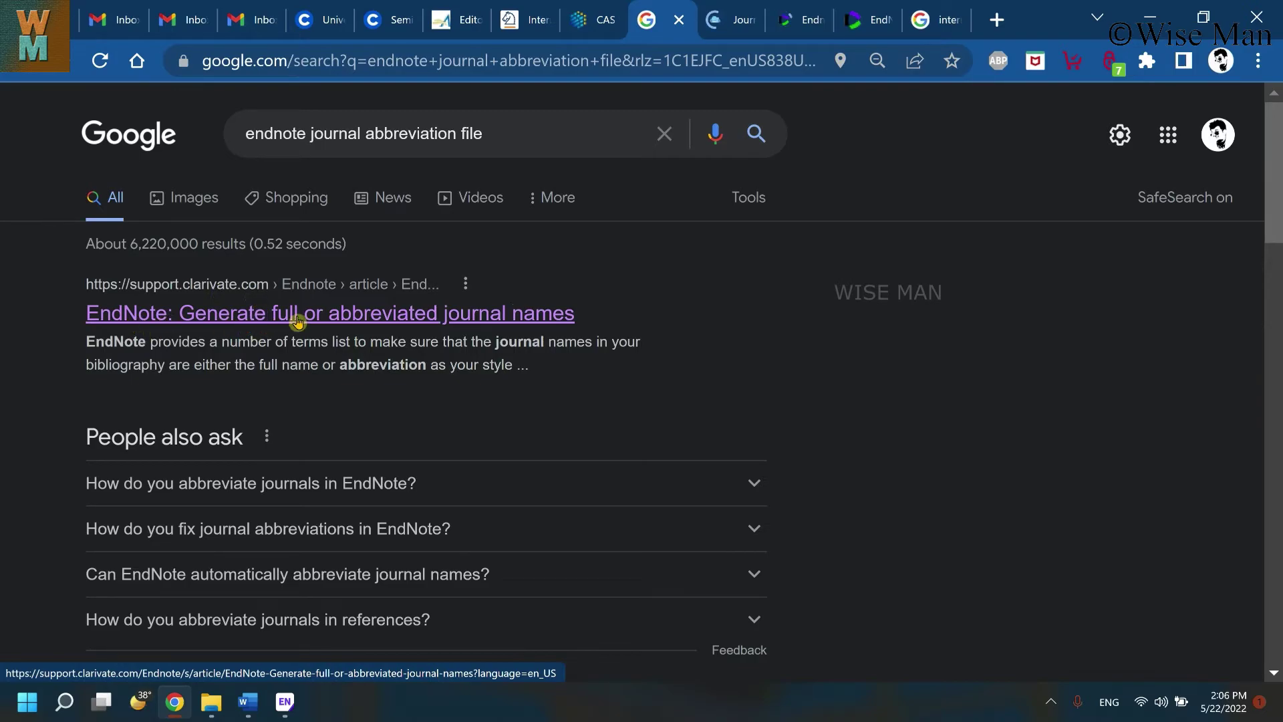
Close the Deakin guide and download Term Lists.zip from Clarivate's article "EndNote: Generate full or abbreviated journal names"
{"action": "left_click", "coordinate": [750, 8]}
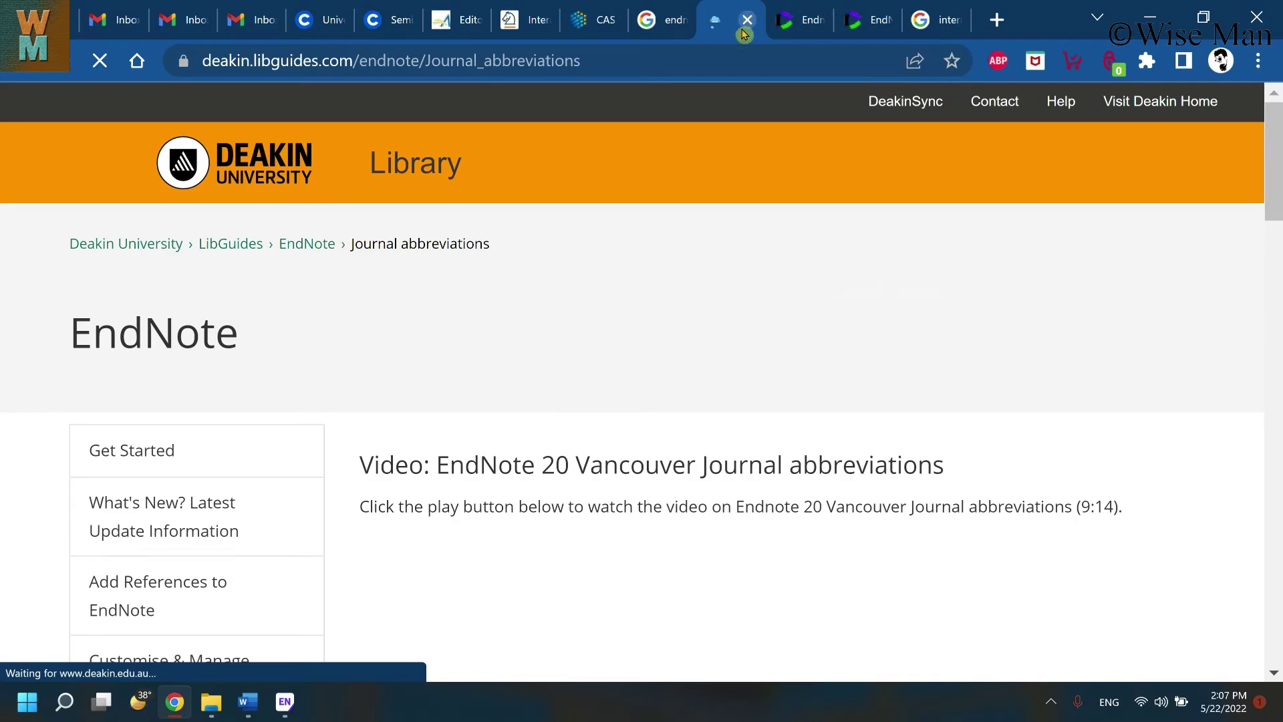
{"action": "left_click", "coordinate": [749, 22]}
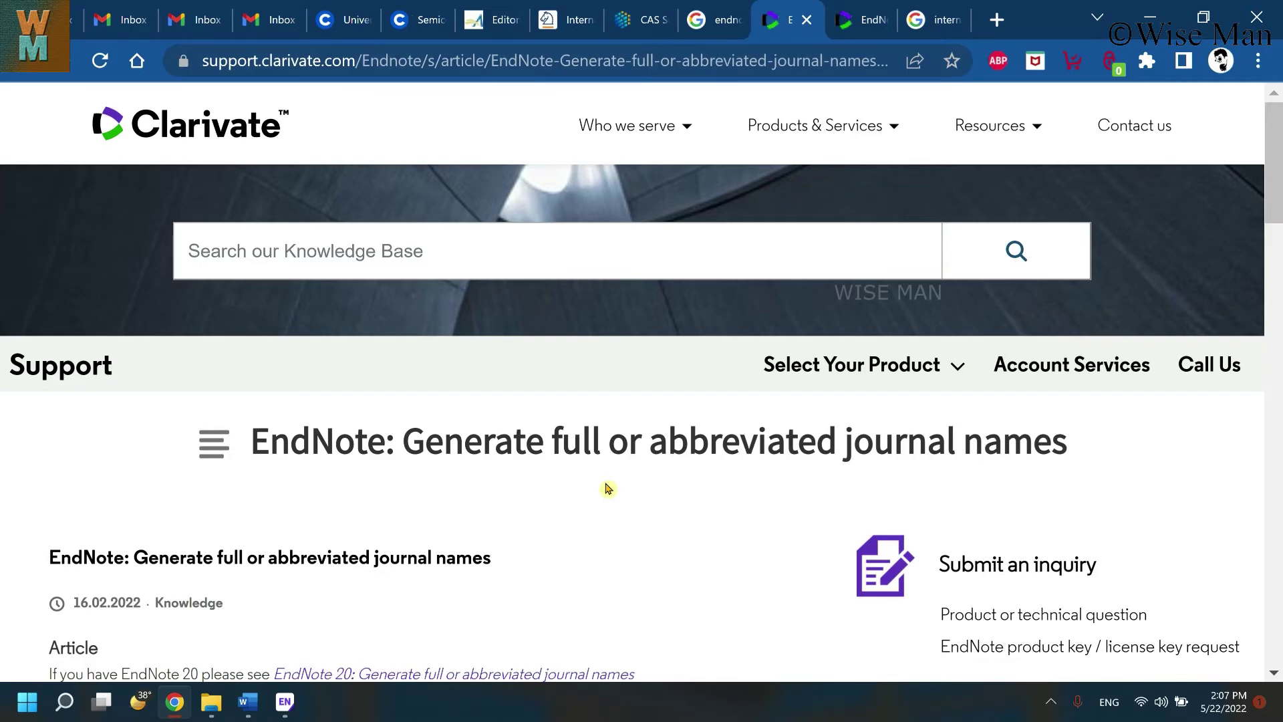
{"action": "scroll", "coordinate": [308, 461], "scroll_direction": "down", "scroll_amount": 5}
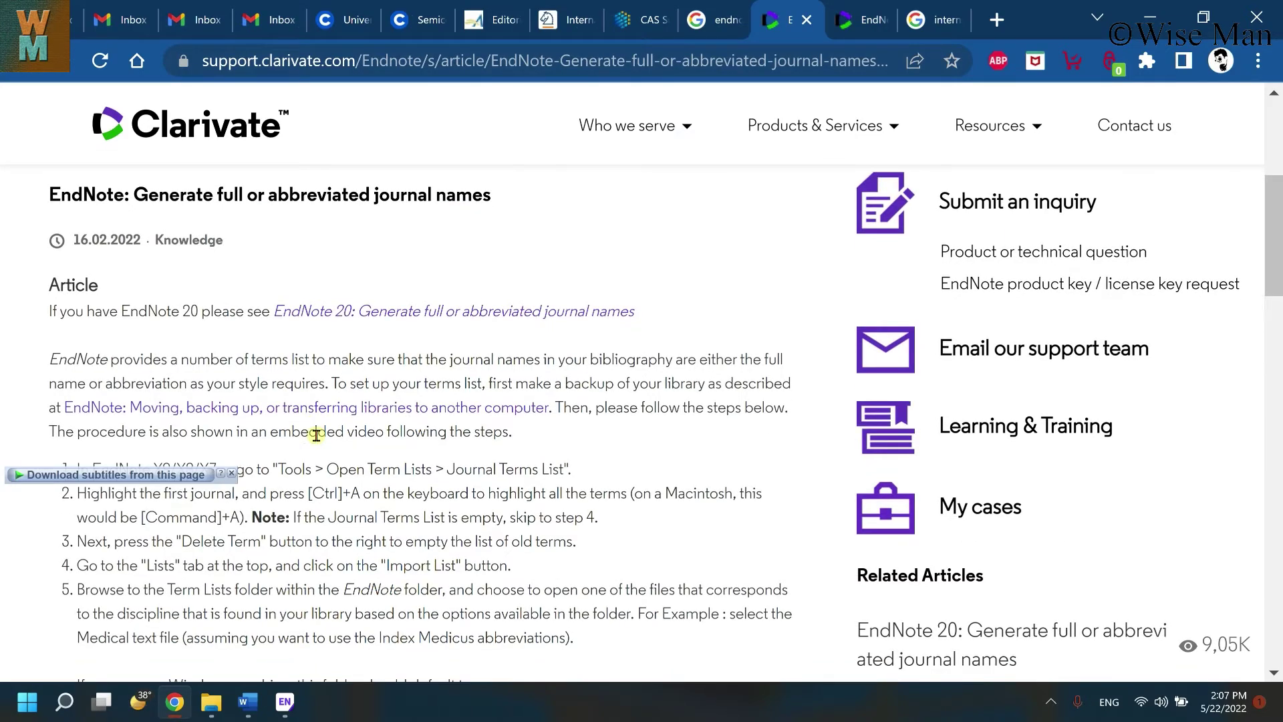
{"action": "scroll", "coordinate": [316, 434], "scroll_direction": "down", "scroll_amount": 10}
{"action": "scroll", "coordinate": [298, 424], "scroll_direction": "down", "scroll_amount": 4}
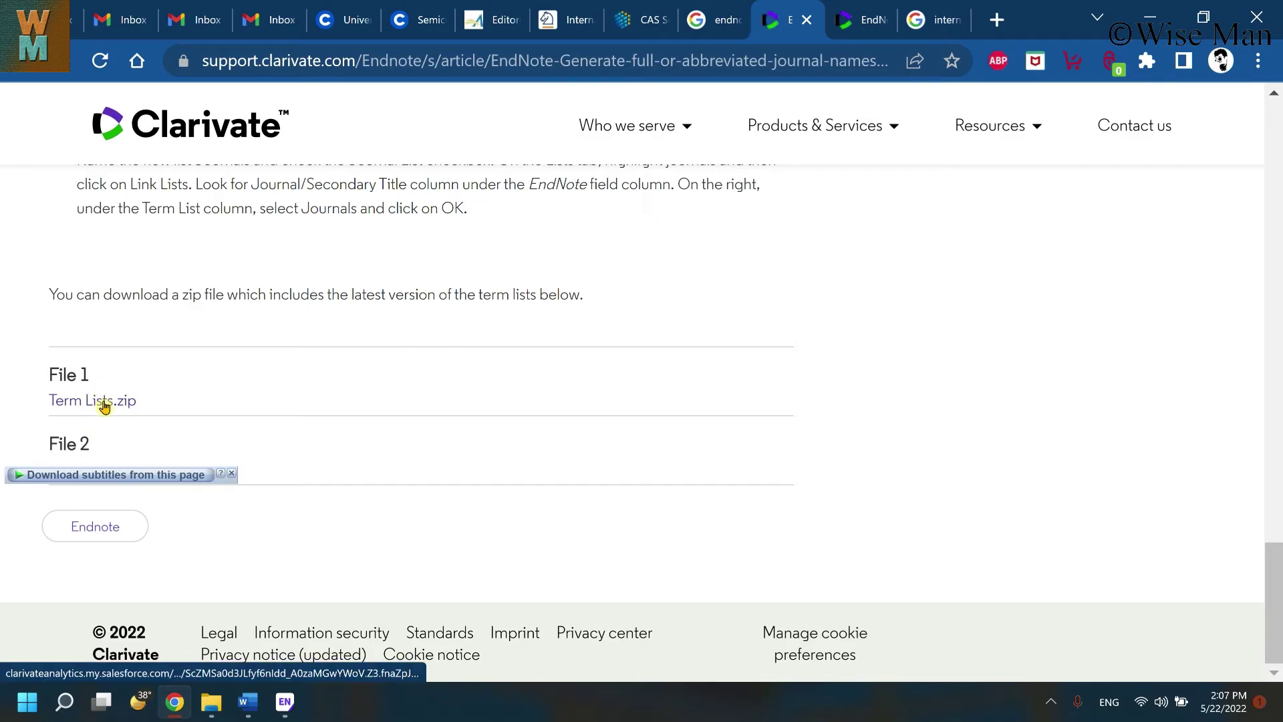
{"action": "left_click", "coordinate": [106, 403]}
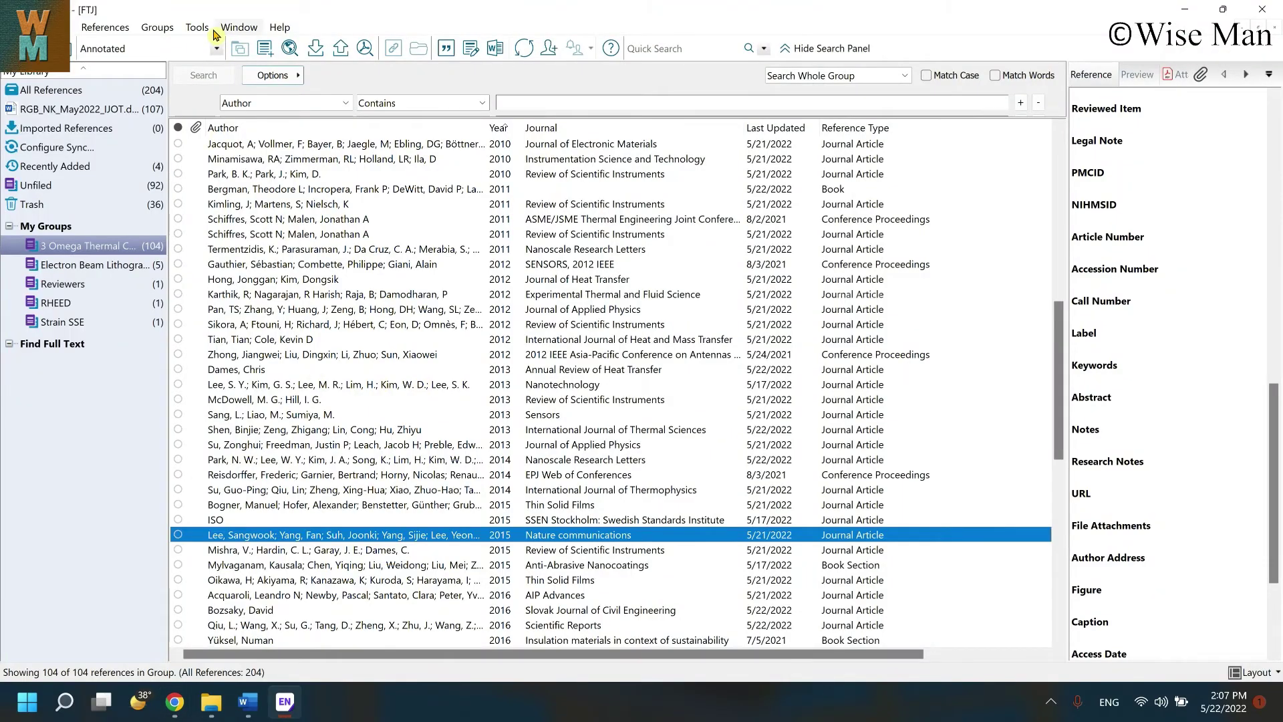
{"action": "left_click", "coordinate": [213, 30]}
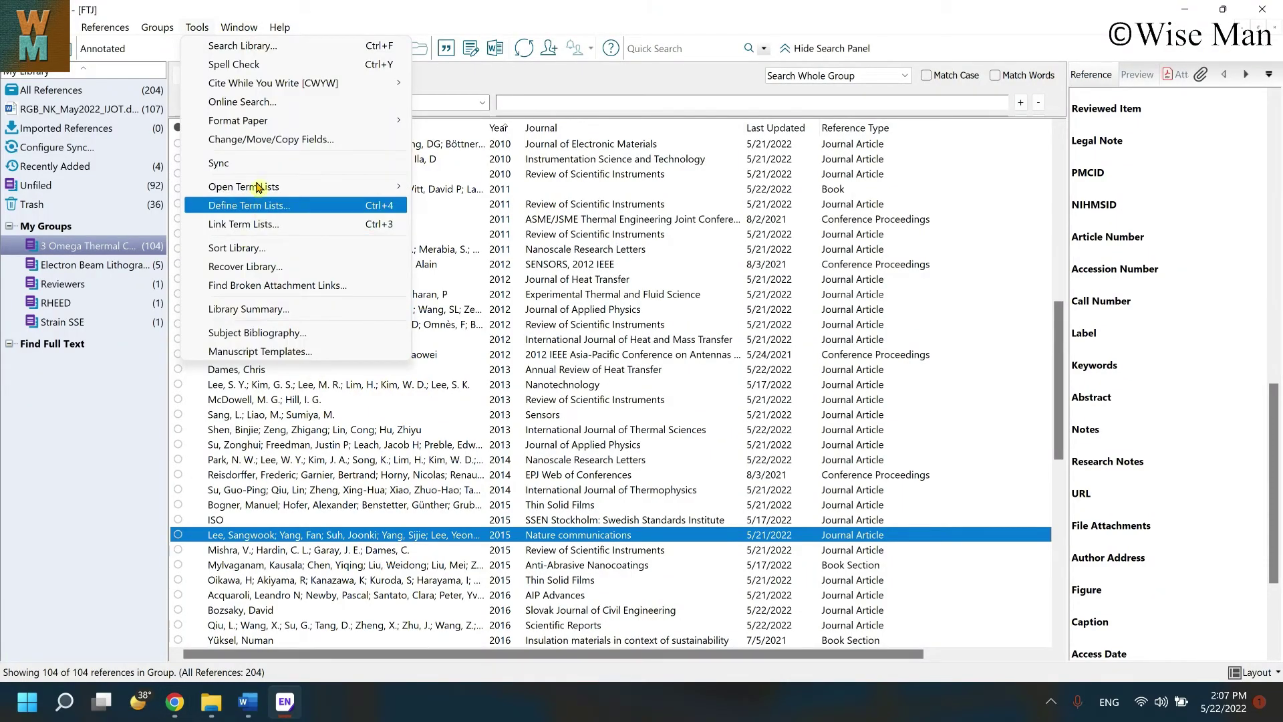
{"action": "mouse_move", "coordinate": [257, 187]}
{"action": "left_click", "coordinate": [461, 208]}
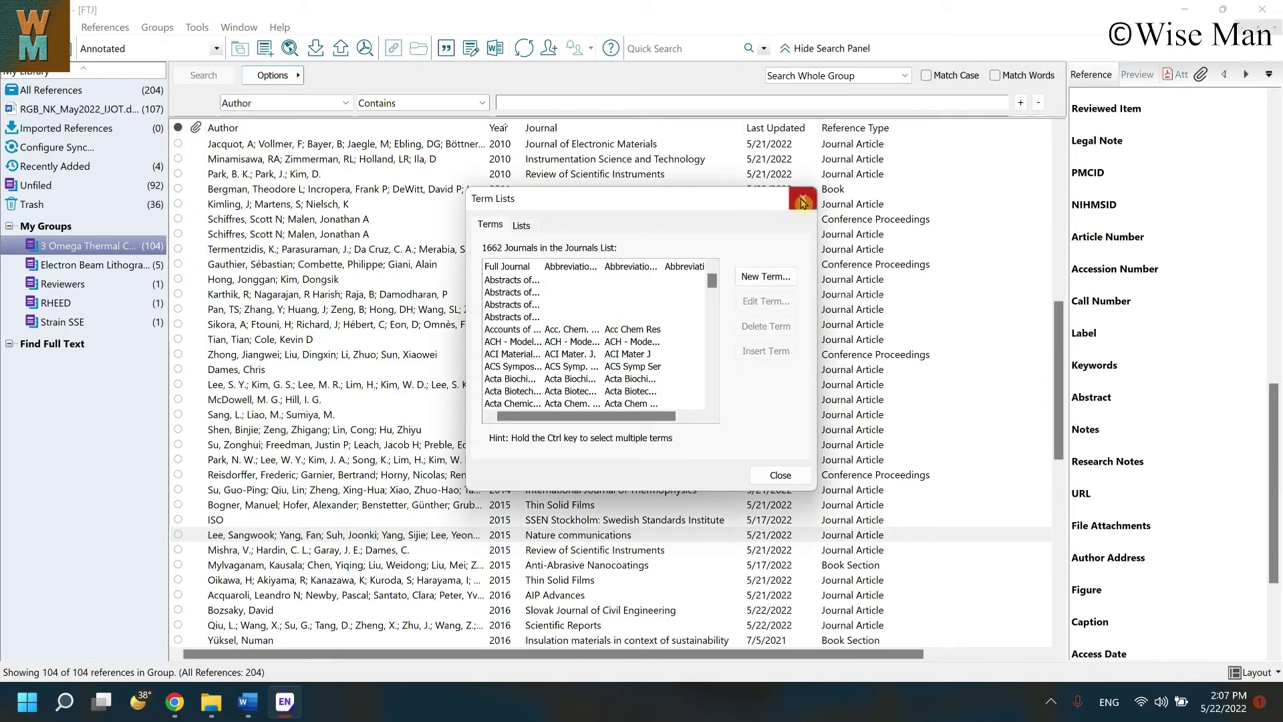
{"action": "left_click", "coordinate": [803, 198]}
Examine the text files in EndNote X9's Terms Lists folder that can be imported into the Journals list, without importing one
{"action": "left_click", "coordinate": [197, 28]}
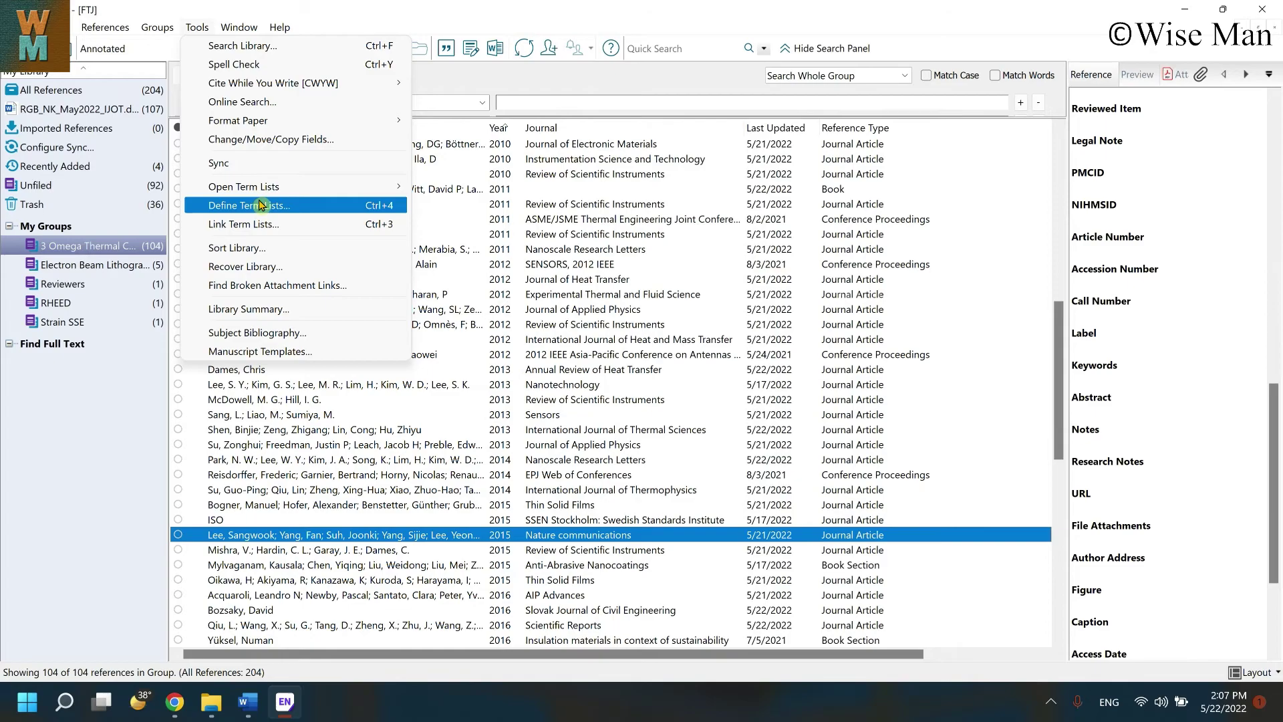
{"action": "left_click", "coordinate": [262, 206]}
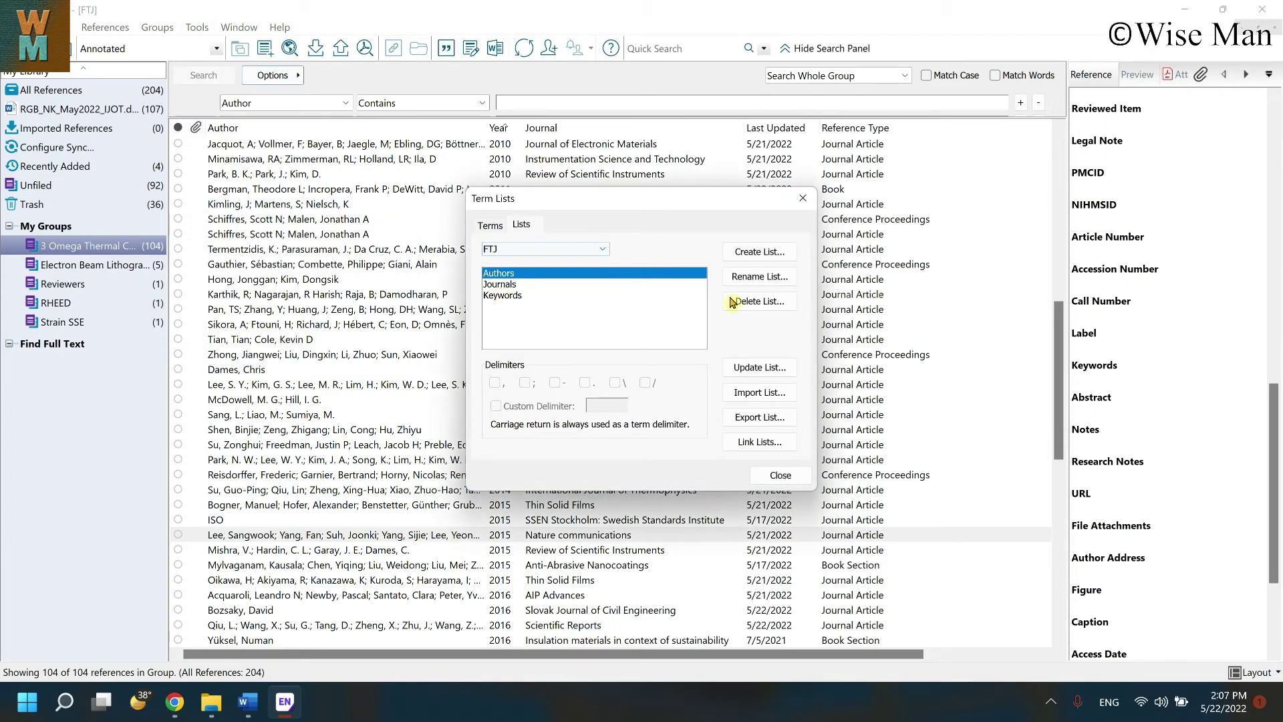
{"action": "key", "text": "Down"}
{"action": "left_click", "coordinate": [776, 403]}
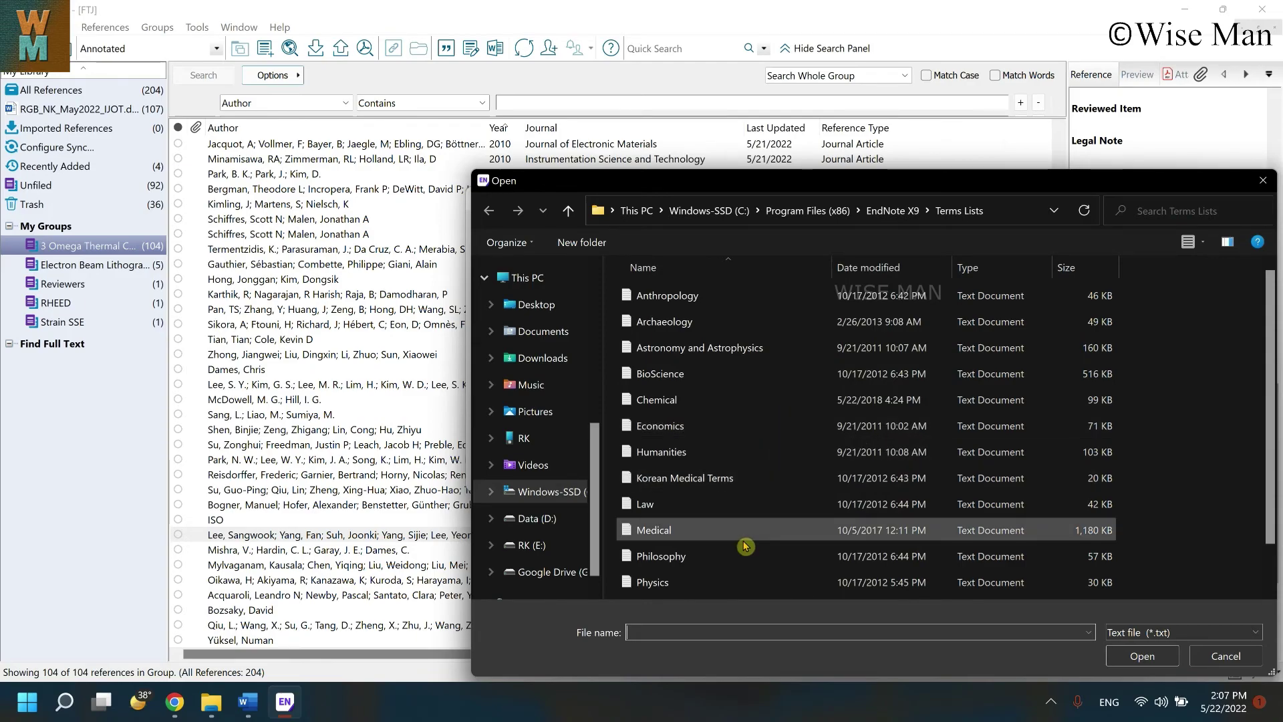
{"action": "scroll", "coordinate": [744, 544], "scroll_direction": "down", "scroll_amount": 2}
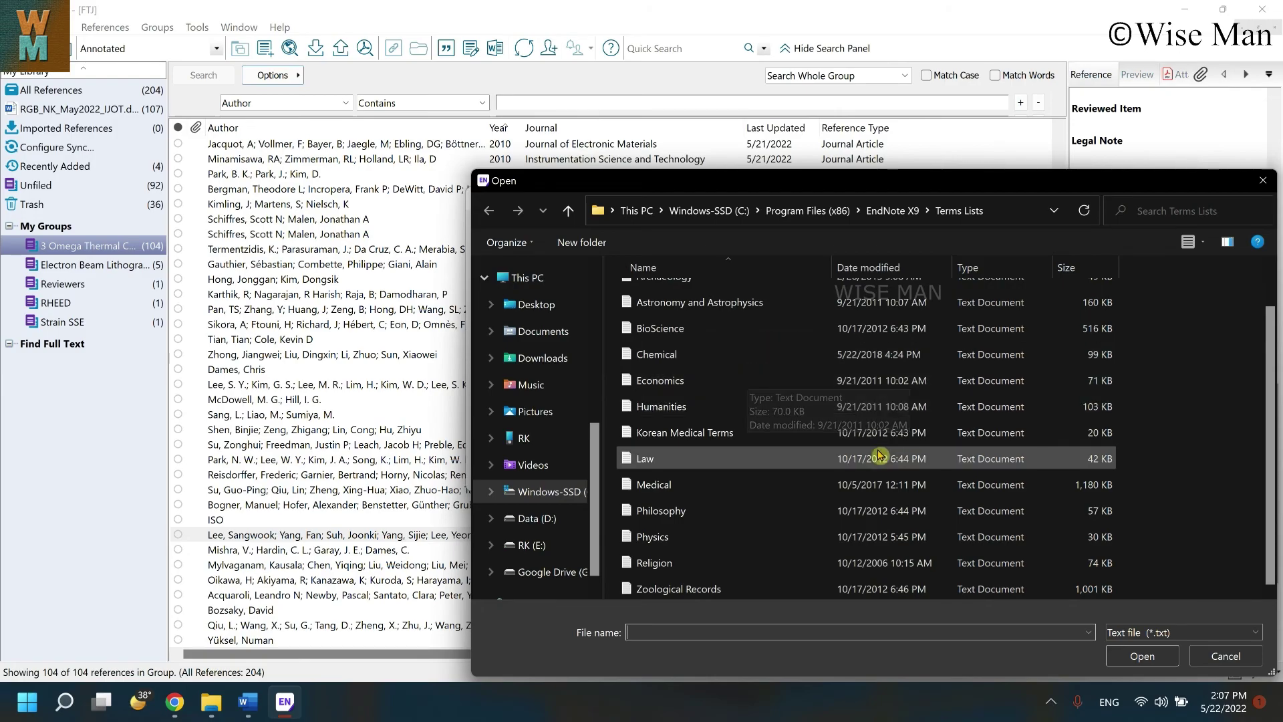
{"action": "left_click", "coordinate": [1225, 656]}
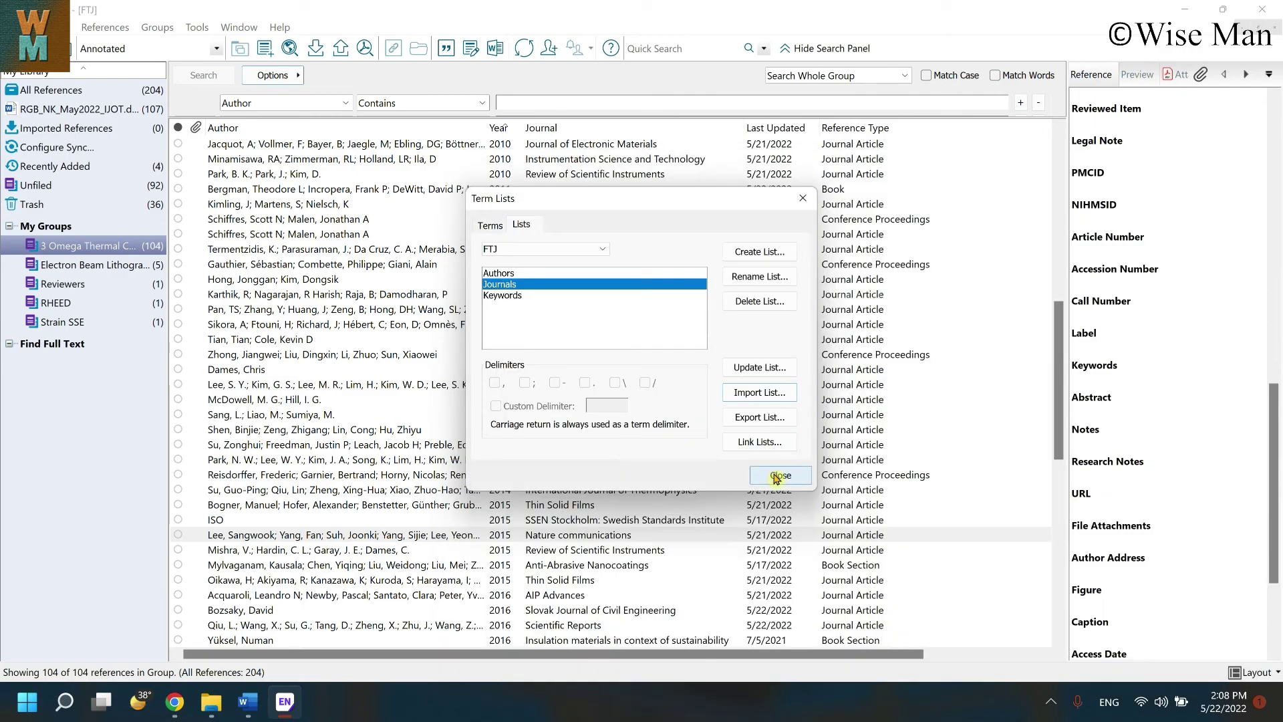
{"action": "left_click", "coordinate": [1050, 701]}
{"action": "right_click", "coordinate": [1000, 621]}
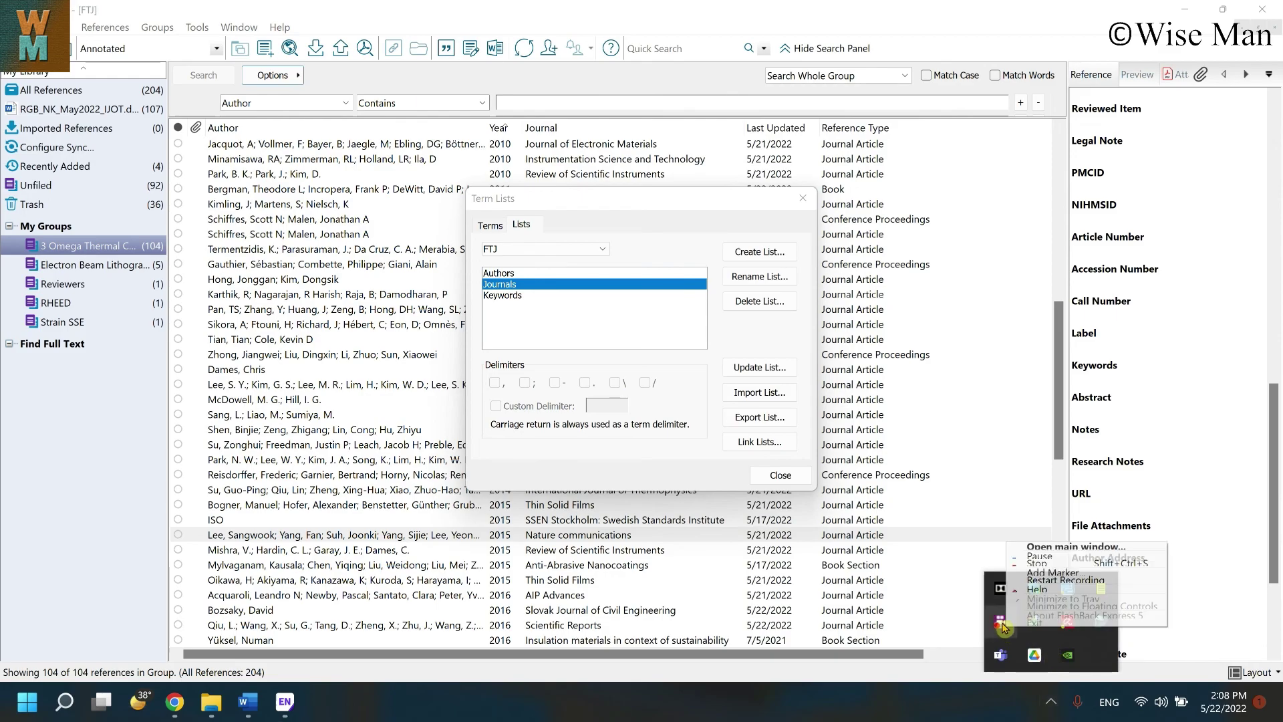